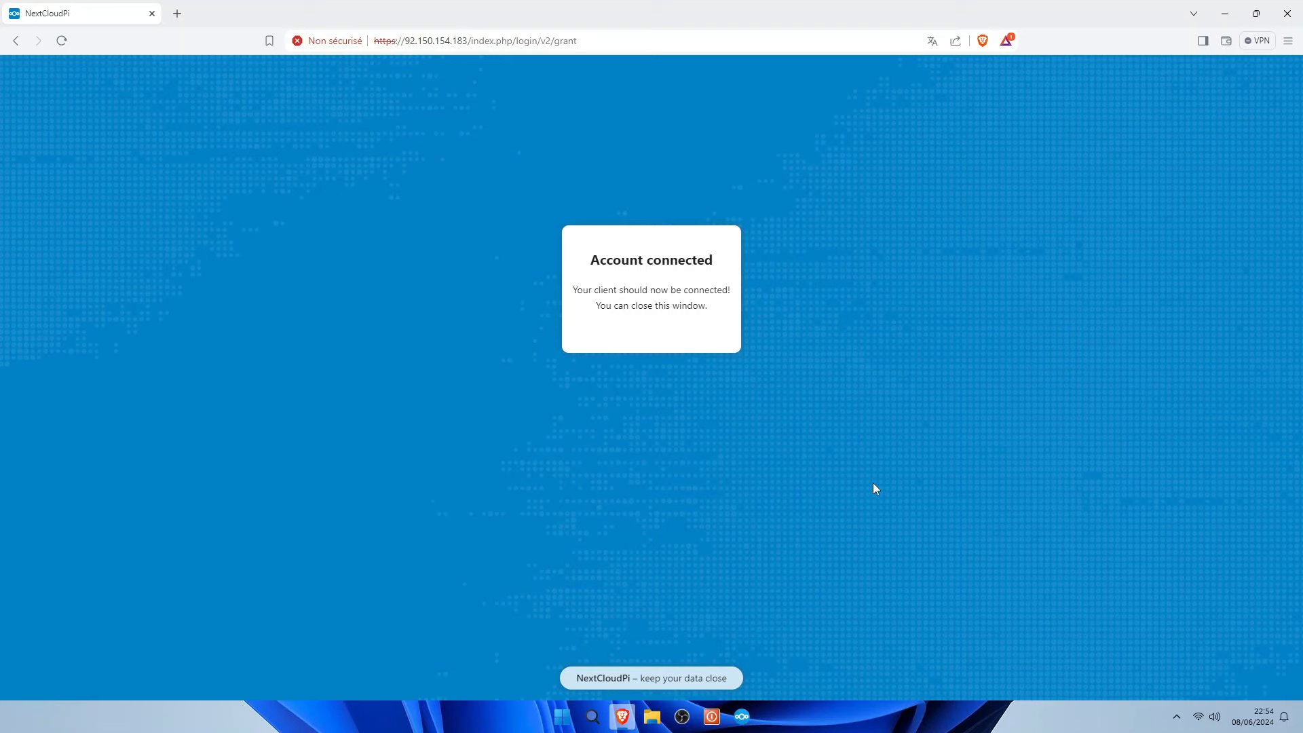
Close the browser window showing the finished account connection
click(1287, 14)
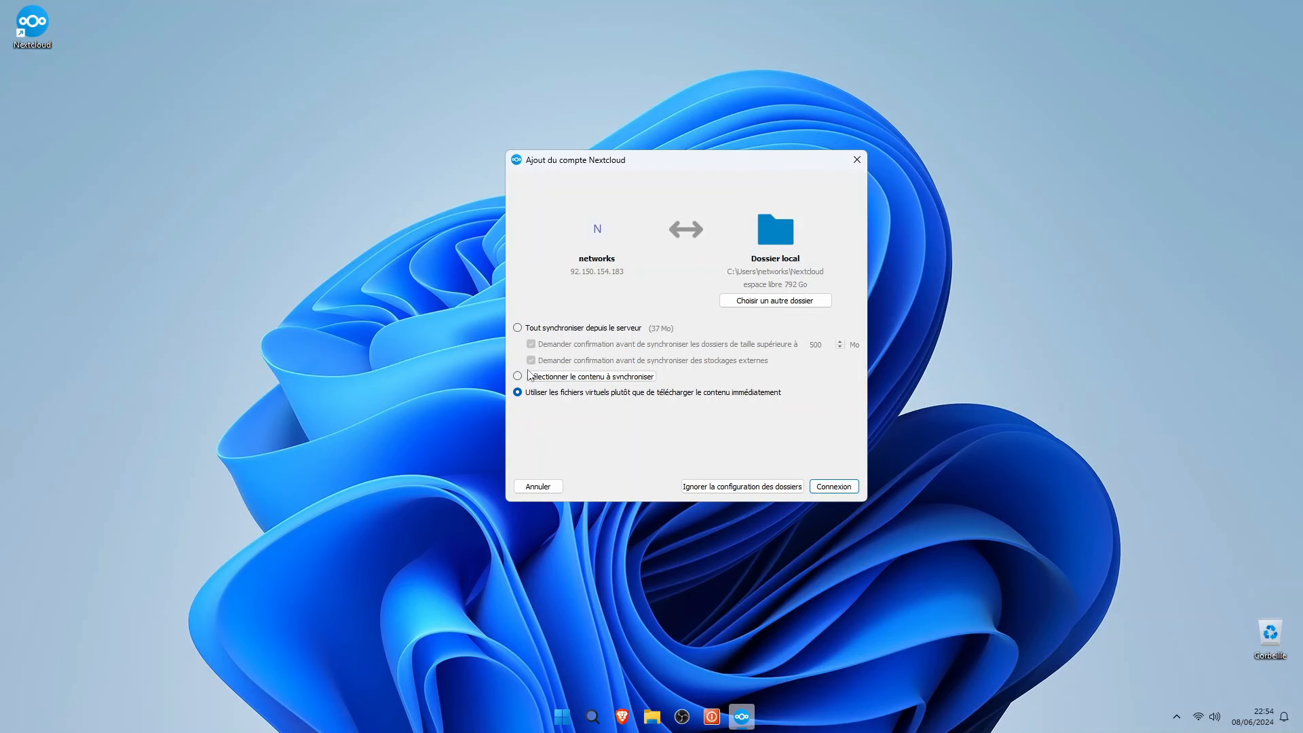
click(563, 377)
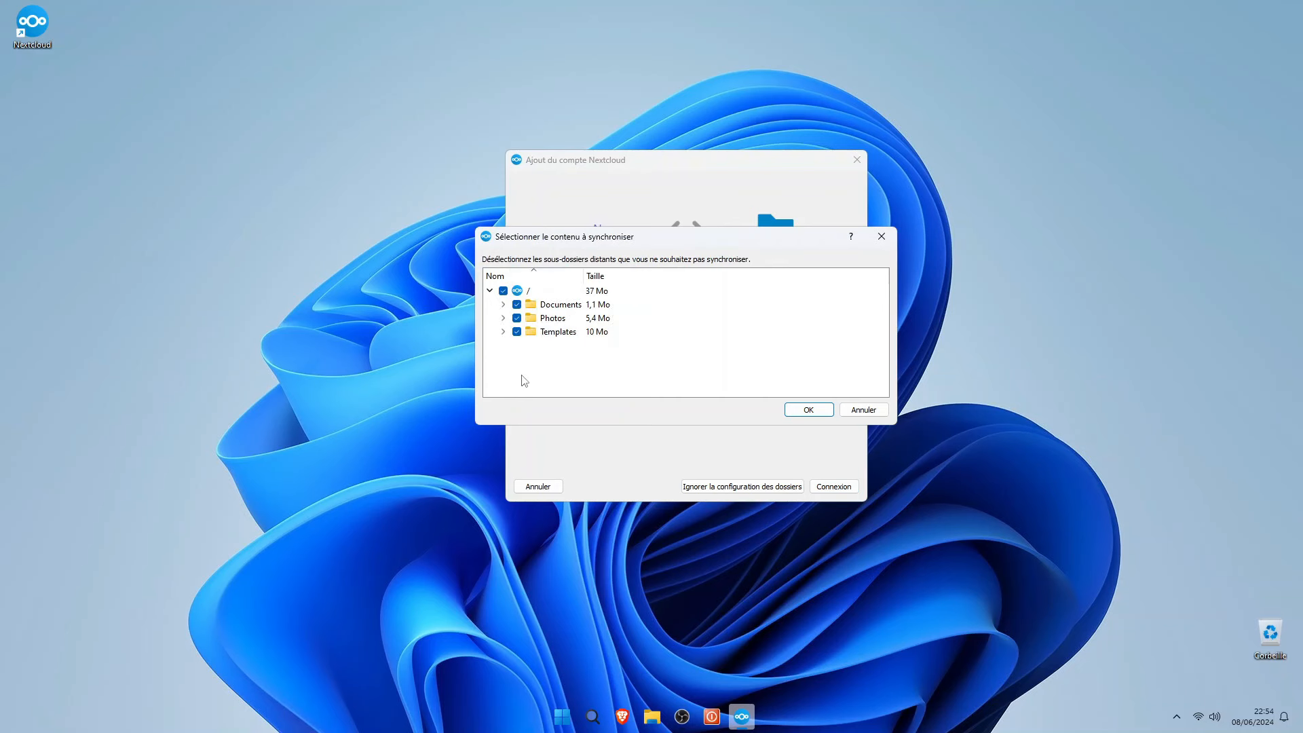
click(869, 411)
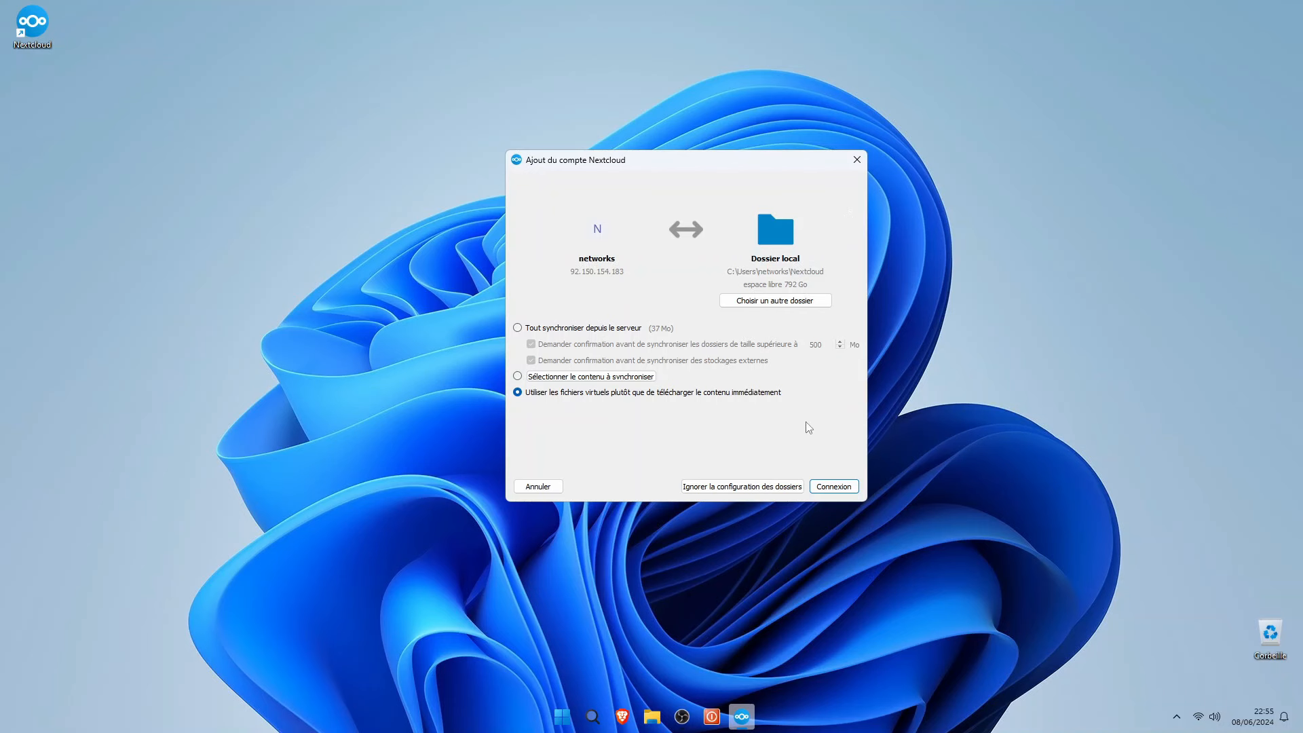
click(767, 300)
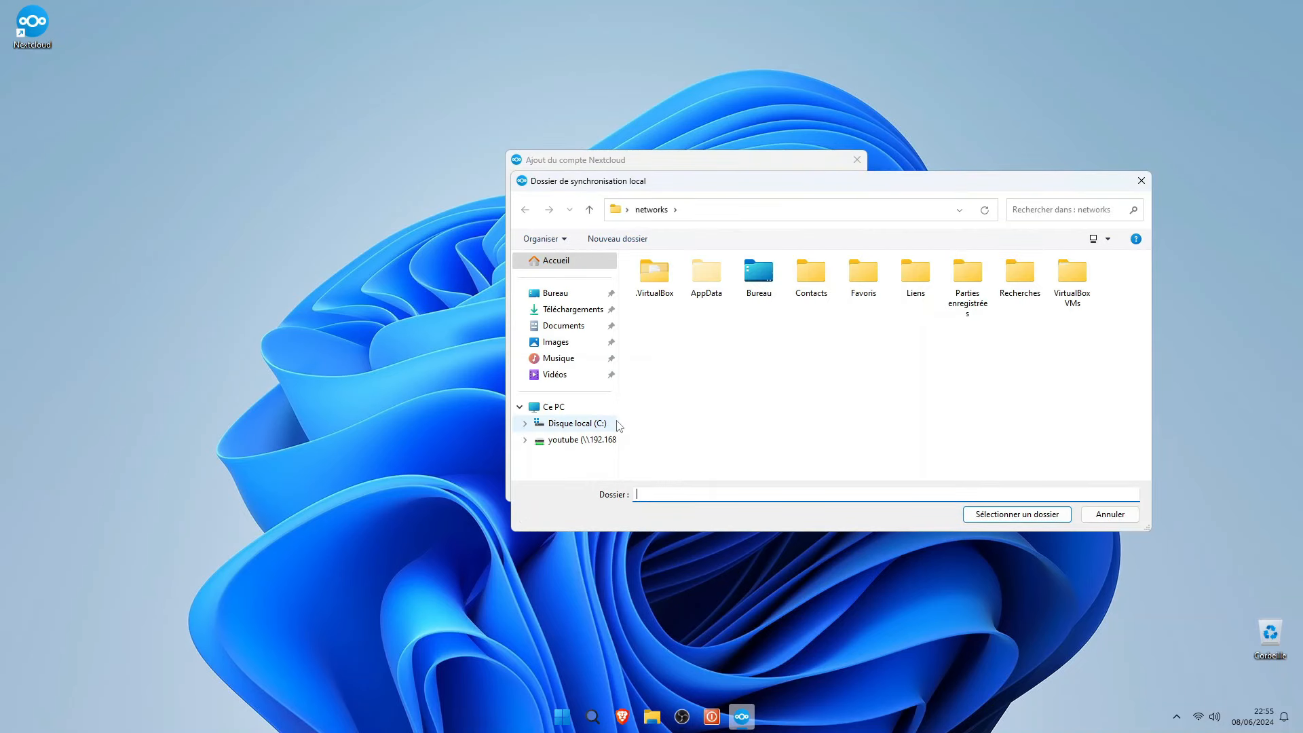
click(1141, 181)
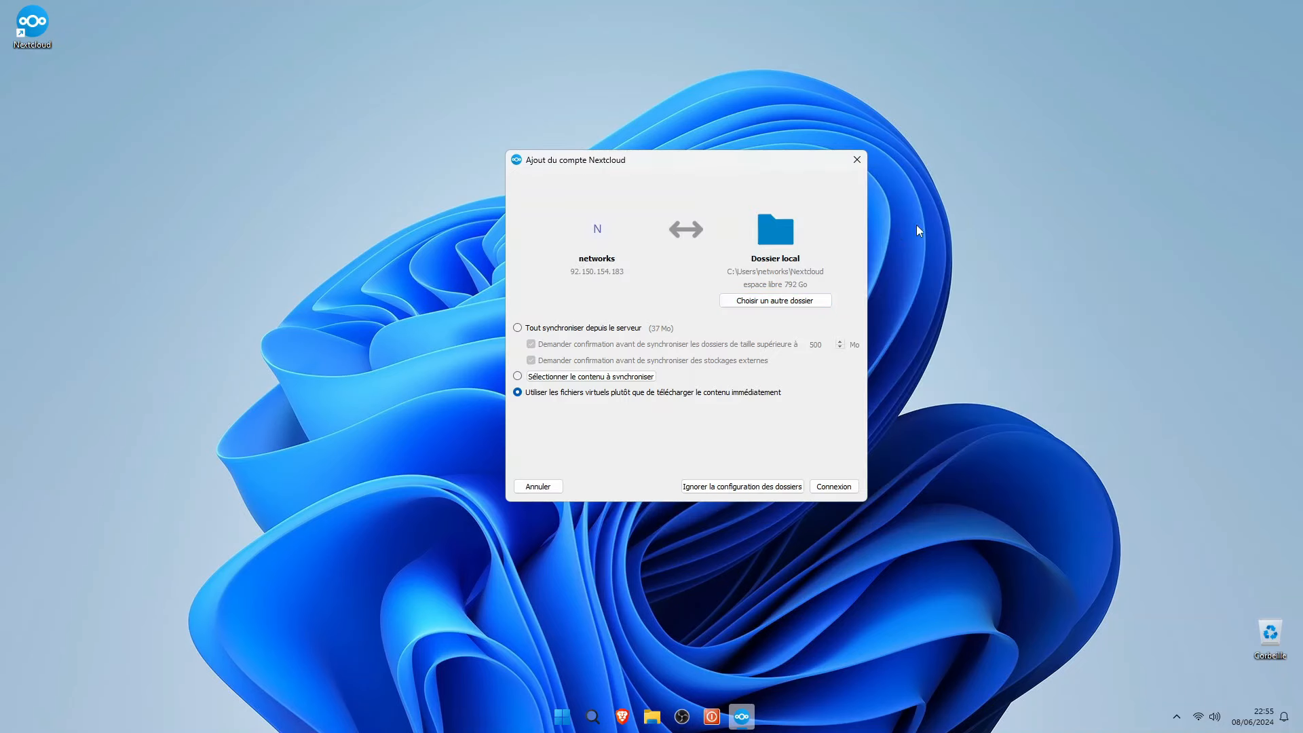
Connect the account with virtual files and the proposed local folder, and dismiss the sync status window
click(843, 487)
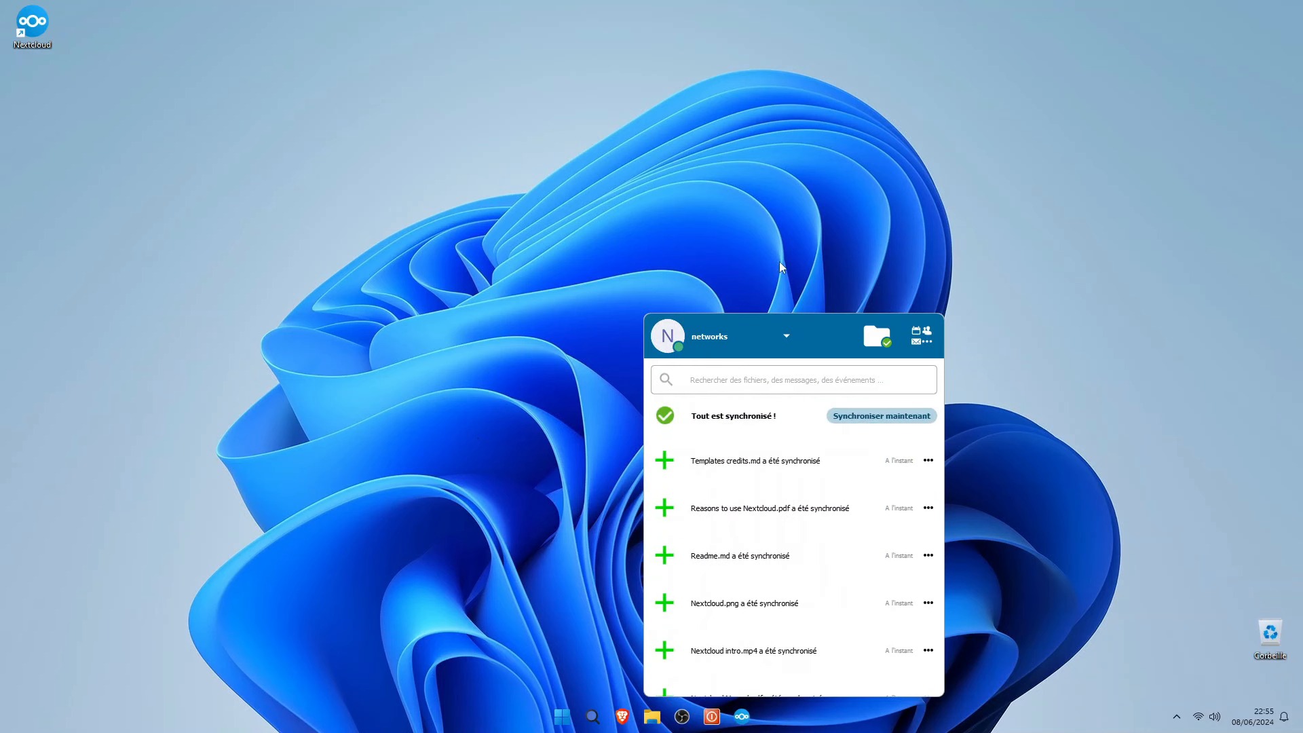
click(746, 254)
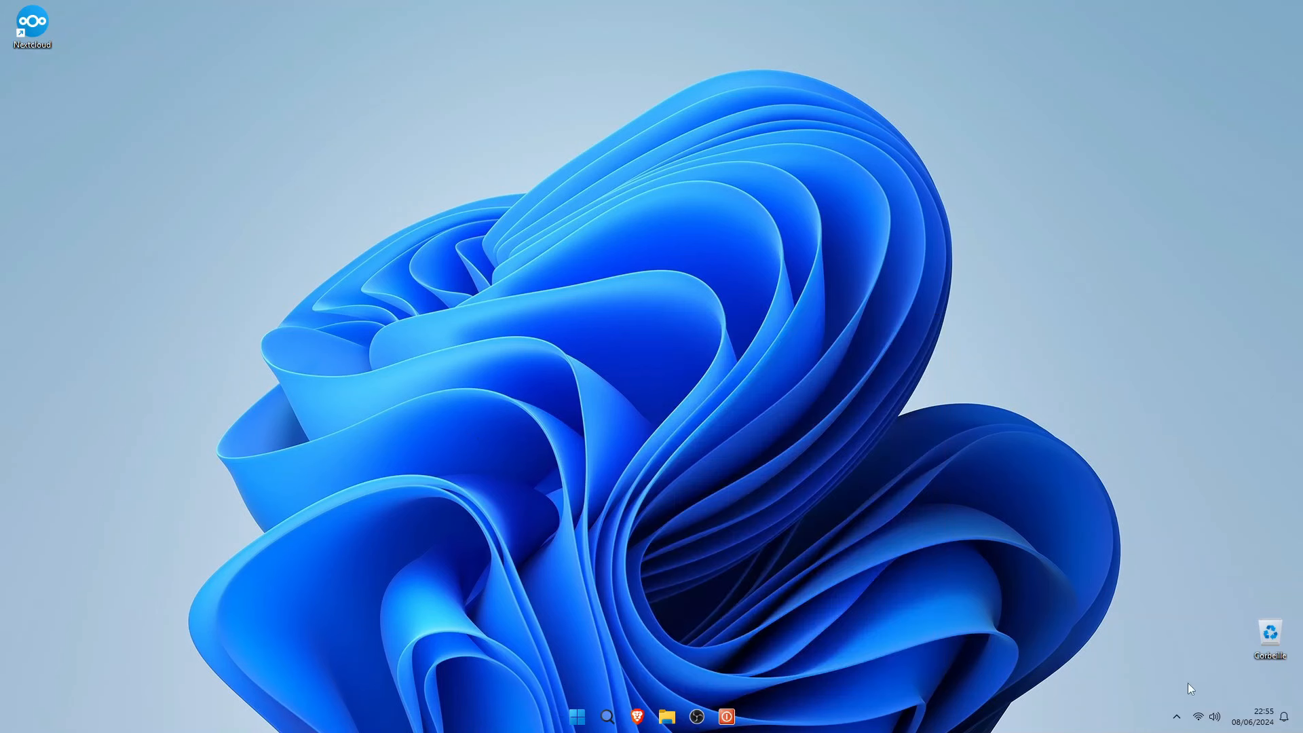
Open Nextcloud's main dialog from the system tray and review the list of synchronised files
click(1176, 717)
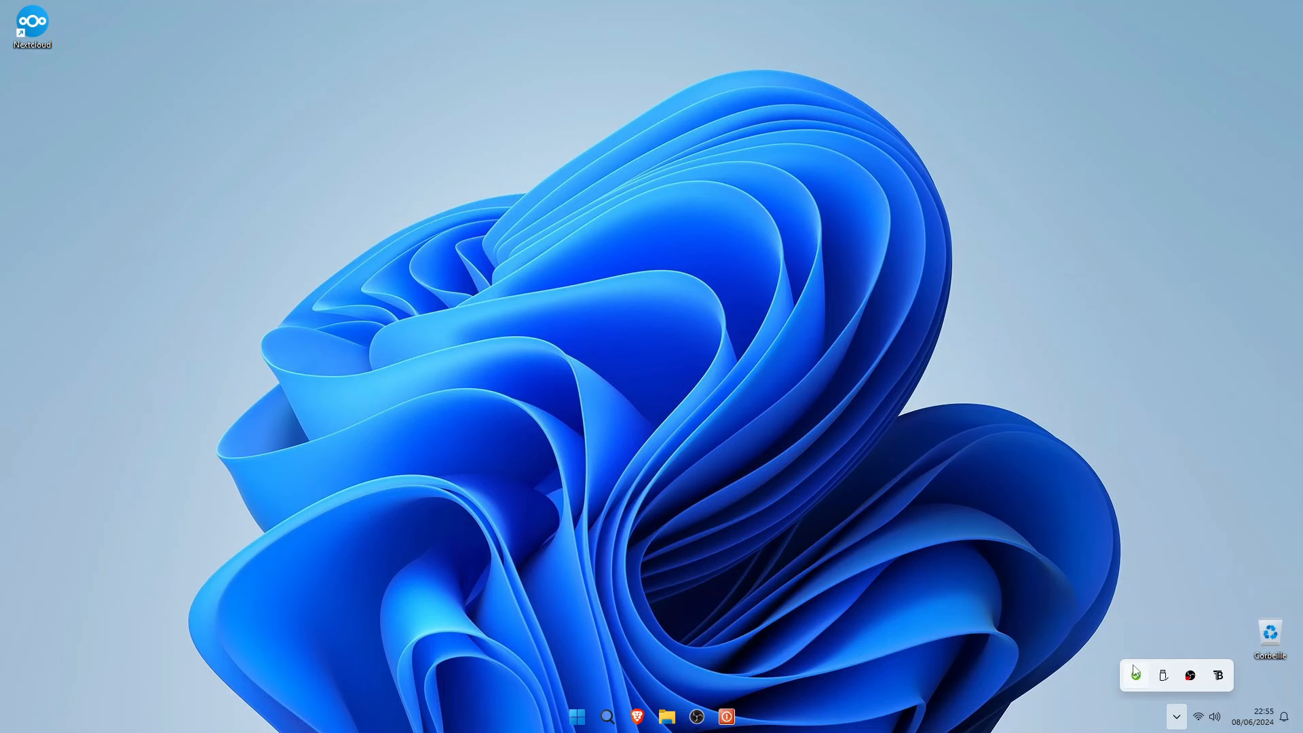
right_click(1134, 680)
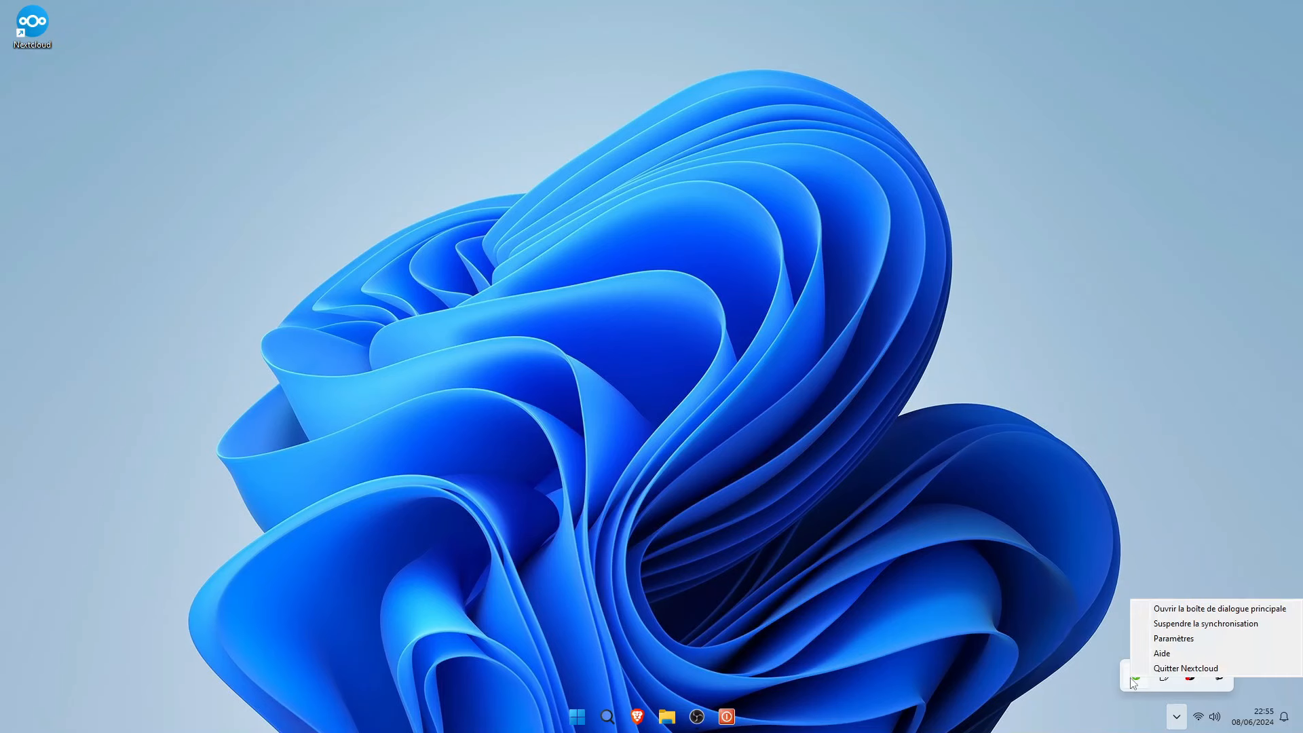
click(1169, 609)
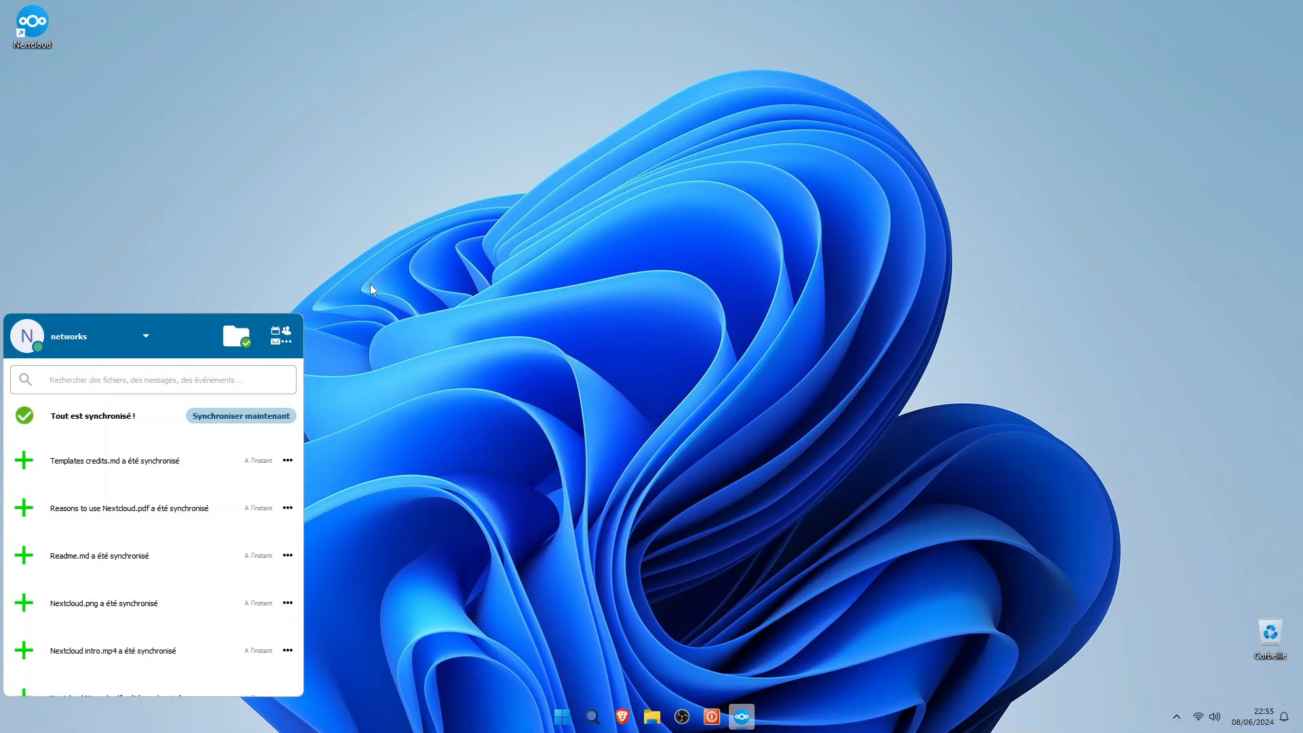
scroll(185, 502, down, 5)
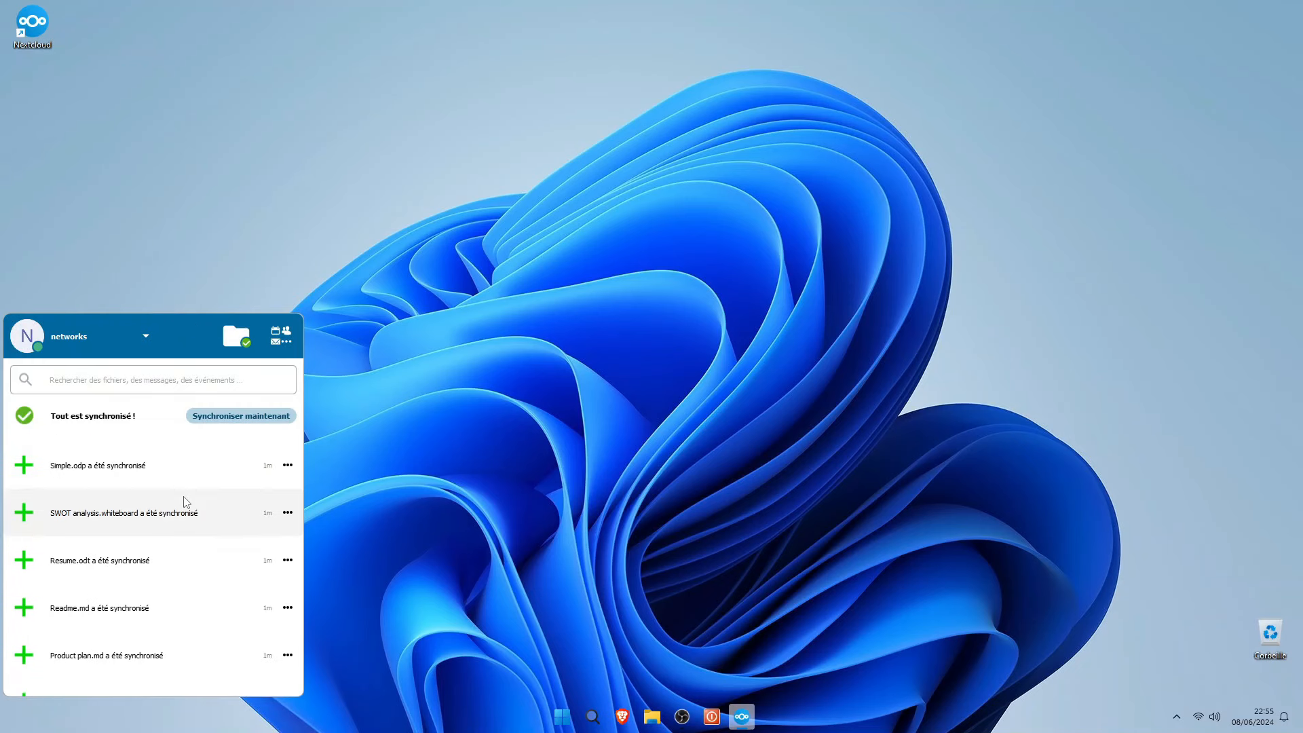
scroll(184, 492, down, 3)
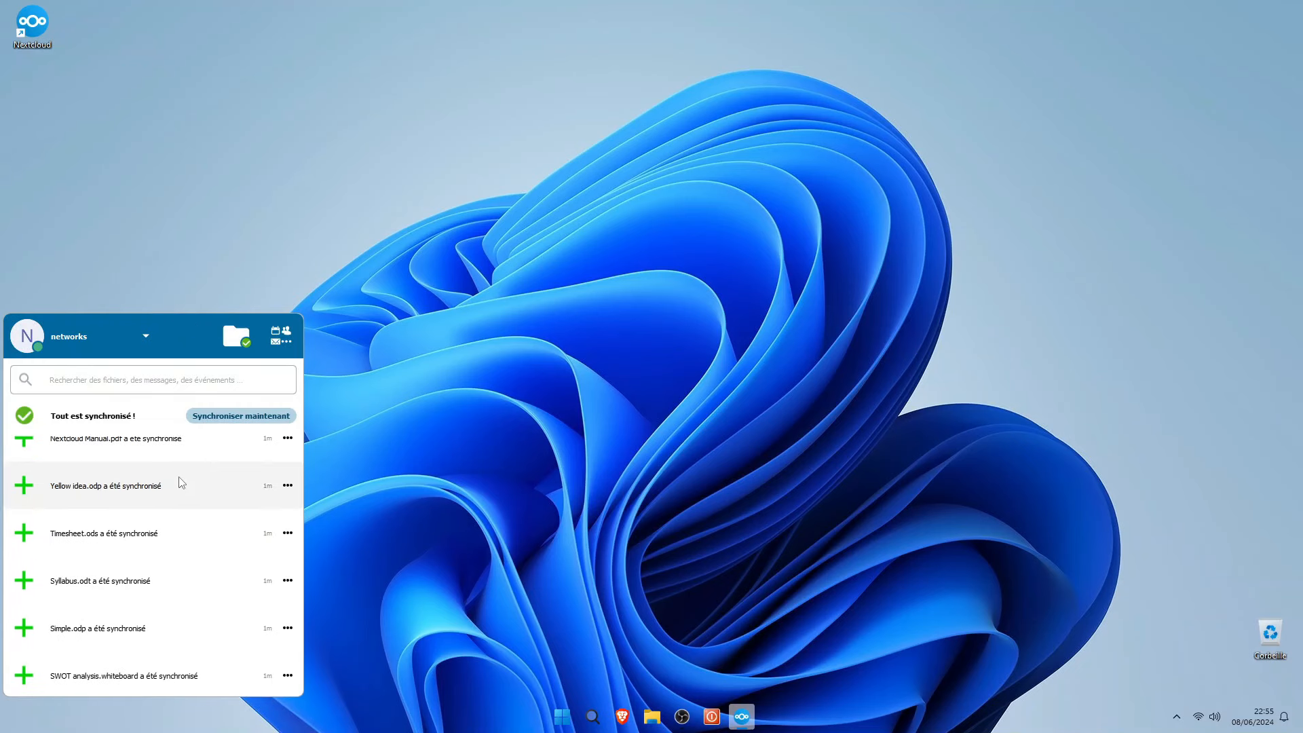
Open the local Nextcloud folder, skim through "Reasons to use Nextcloud.pdf" and close the document
click(244, 333)
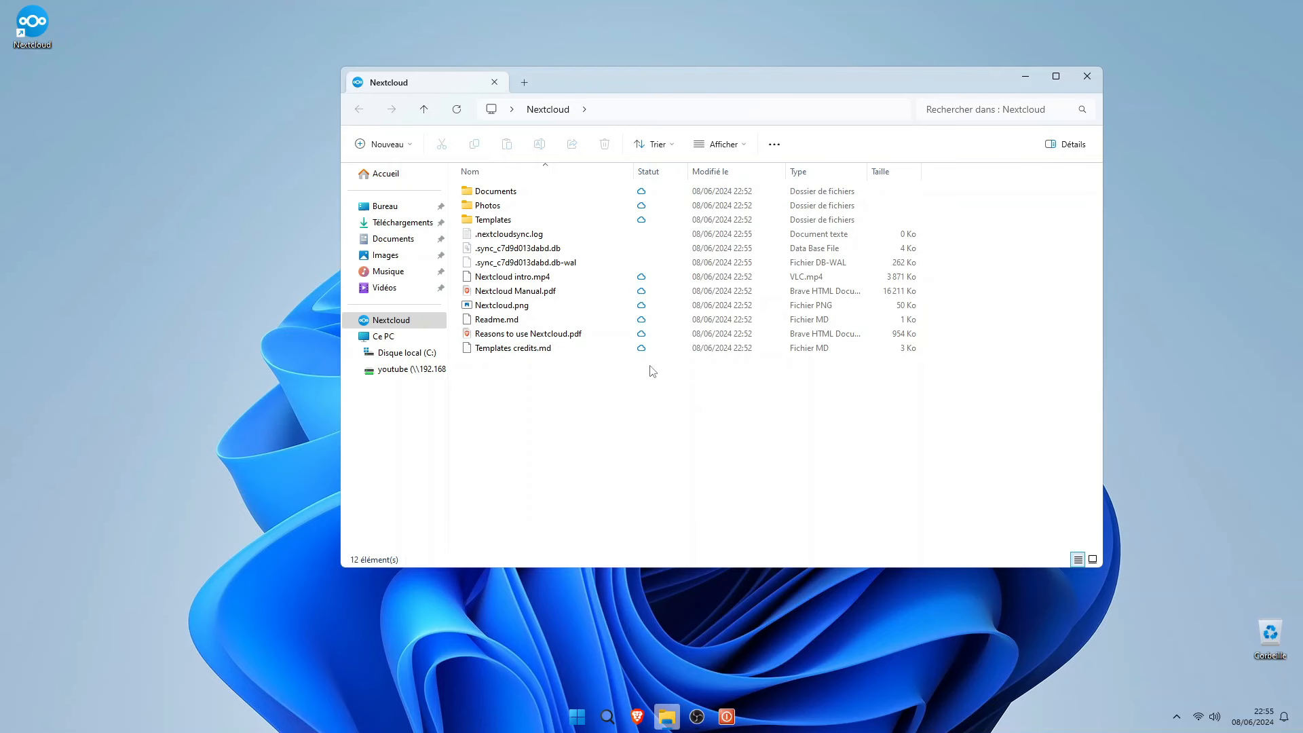
click(592, 336)
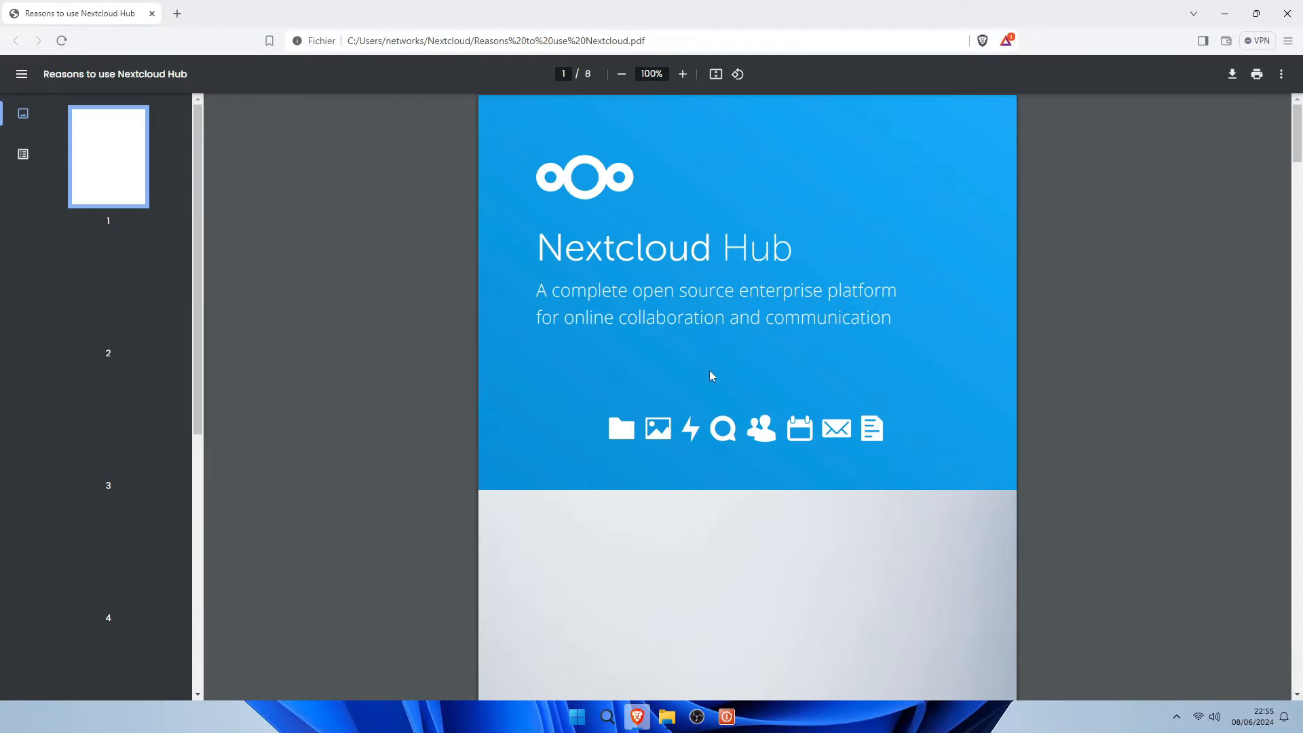
scroll(825, 377, down, 5)
scroll(821, 384, down, 20)
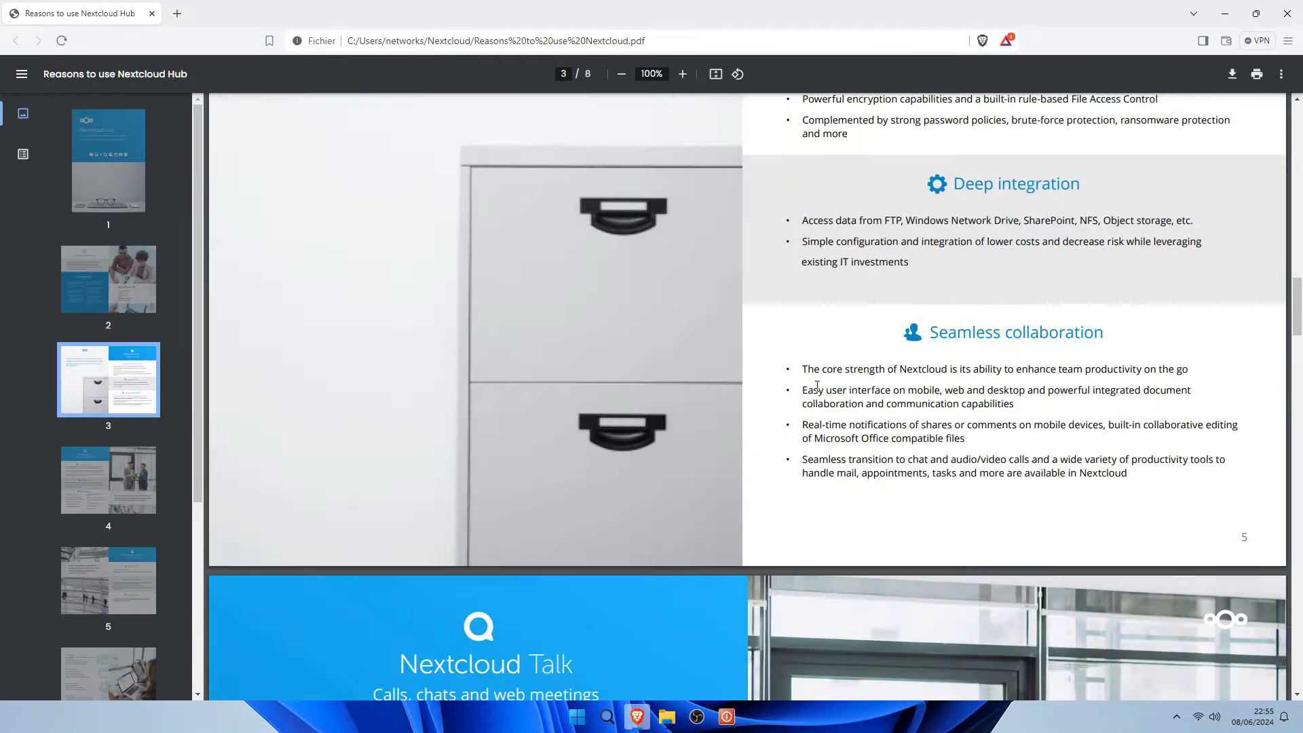
scroll(812, 388, down, 10)
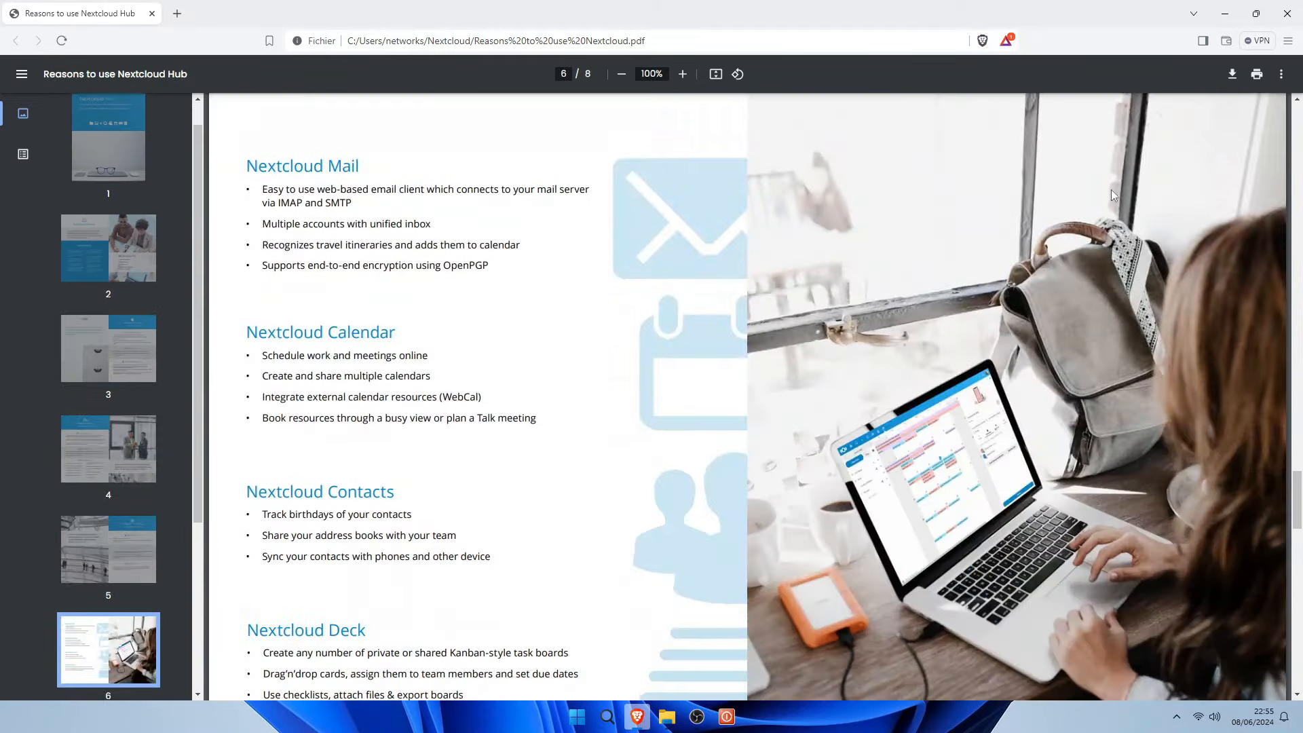
click(1279, 21)
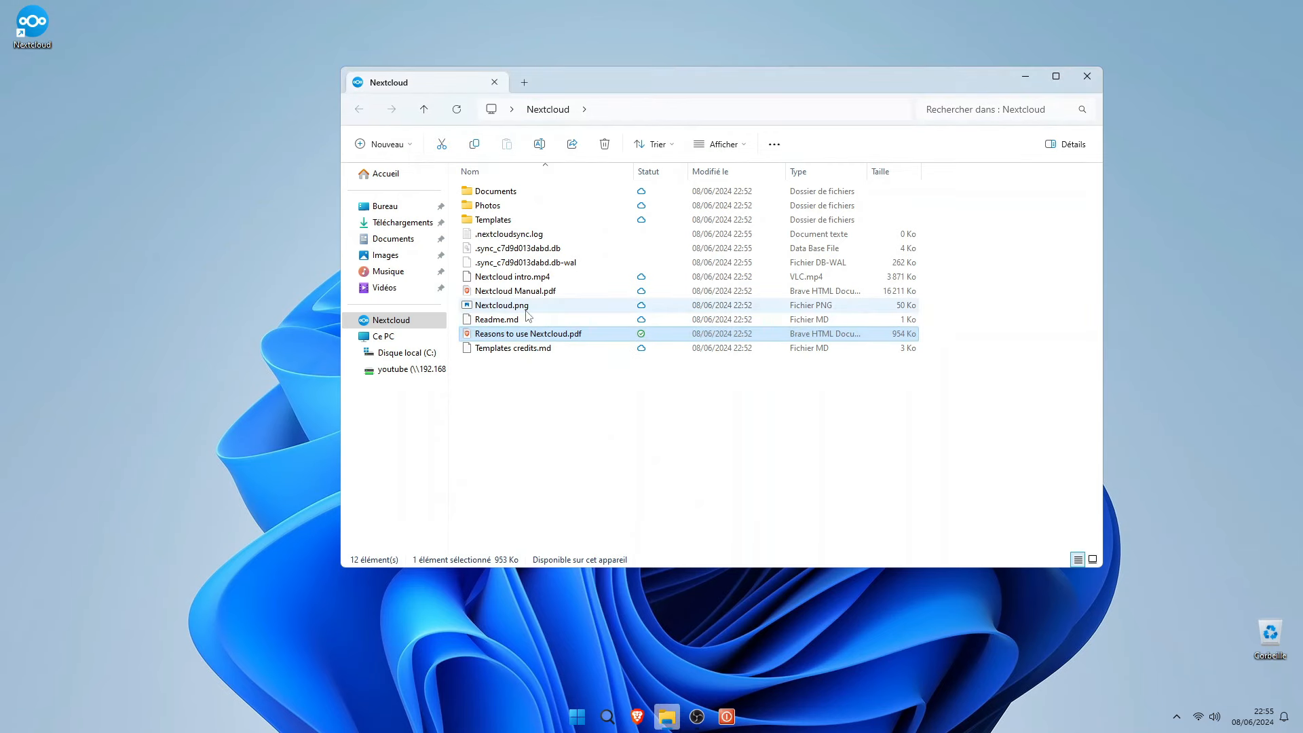
Open the Photos folder, view Frog.jpg and close the image viewer
double_click(516, 208)
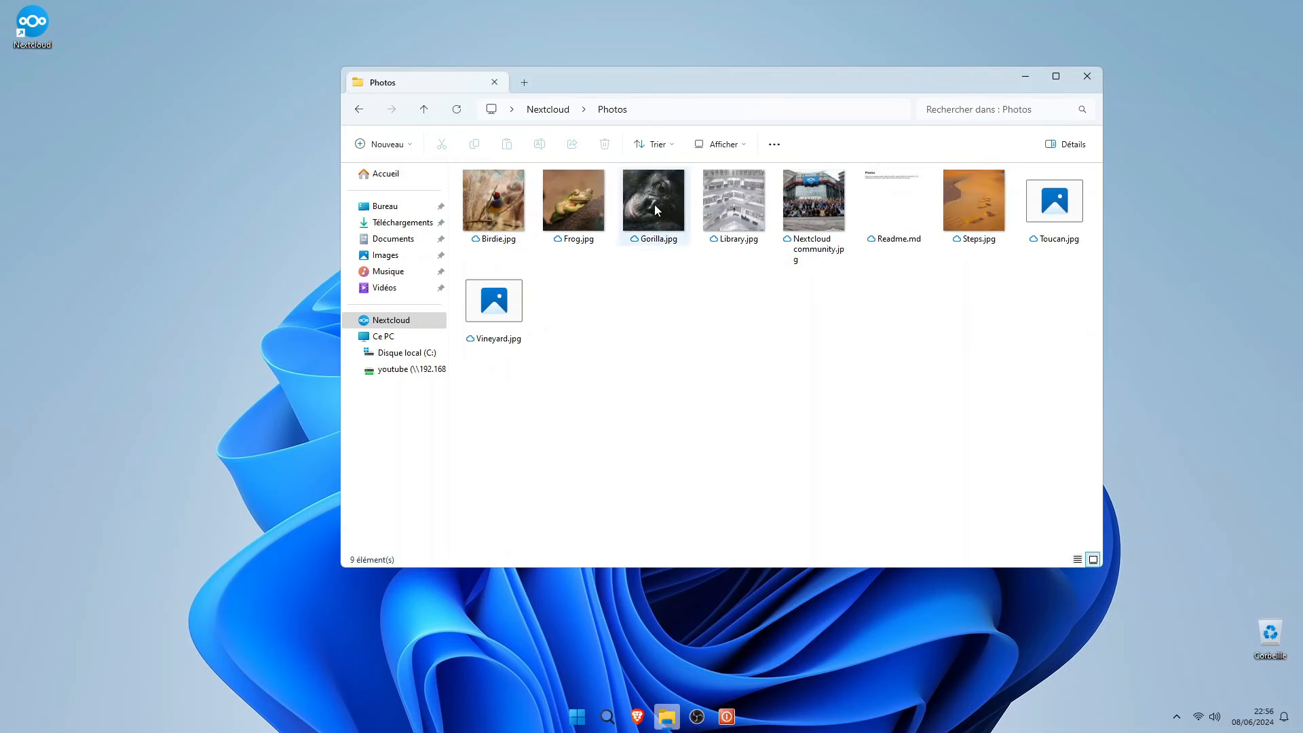
click(573, 198)
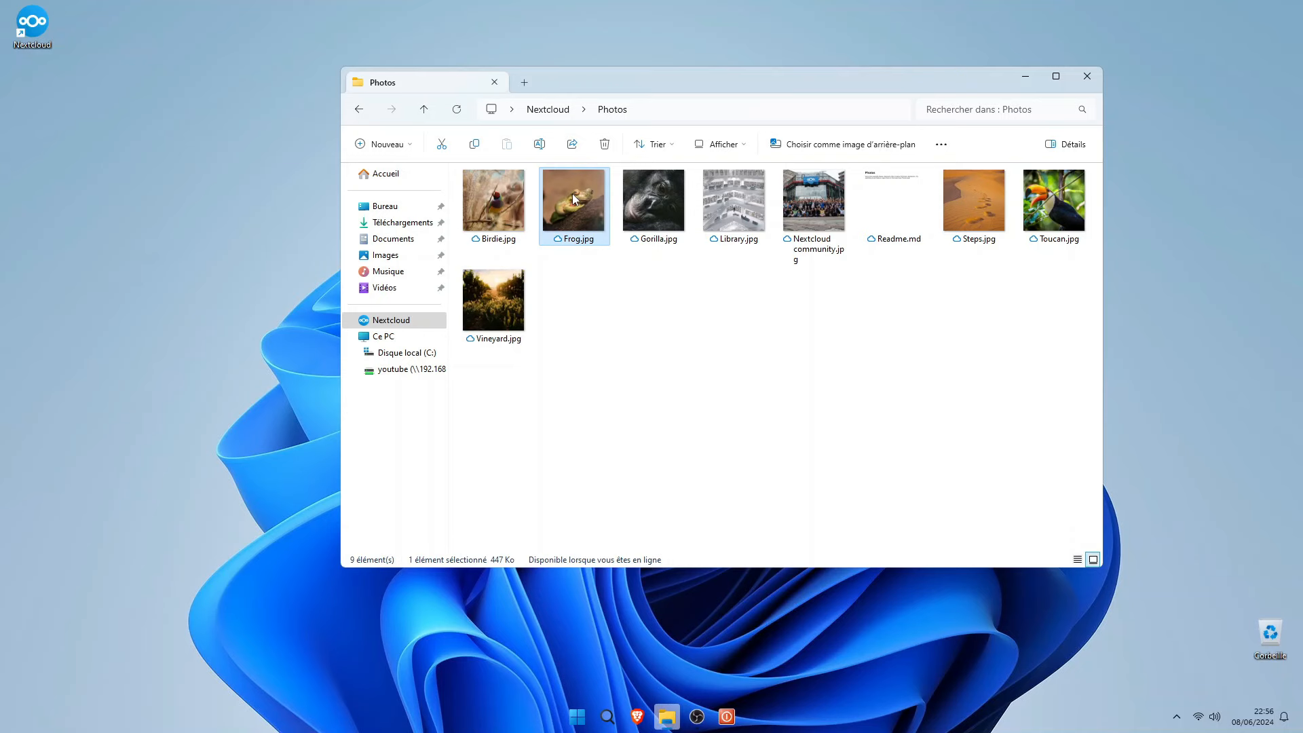
double_click(573, 197)
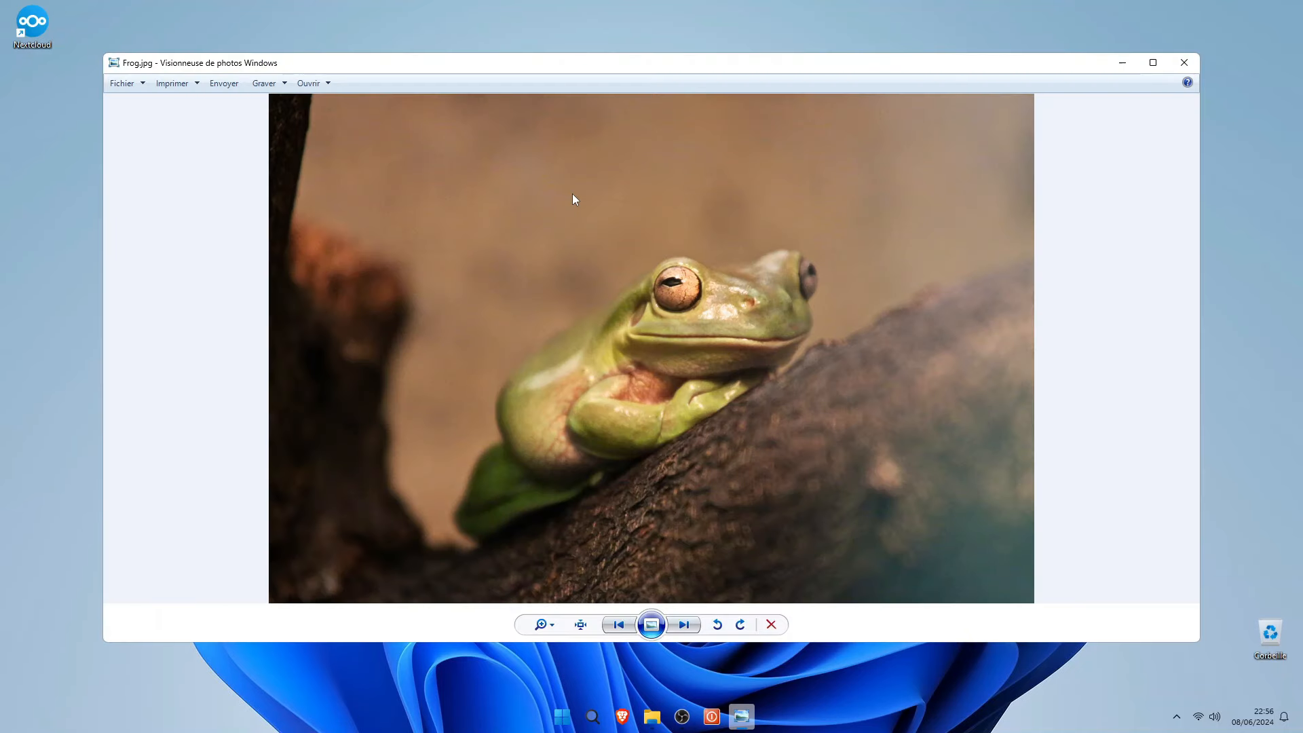
click(1184, 62)
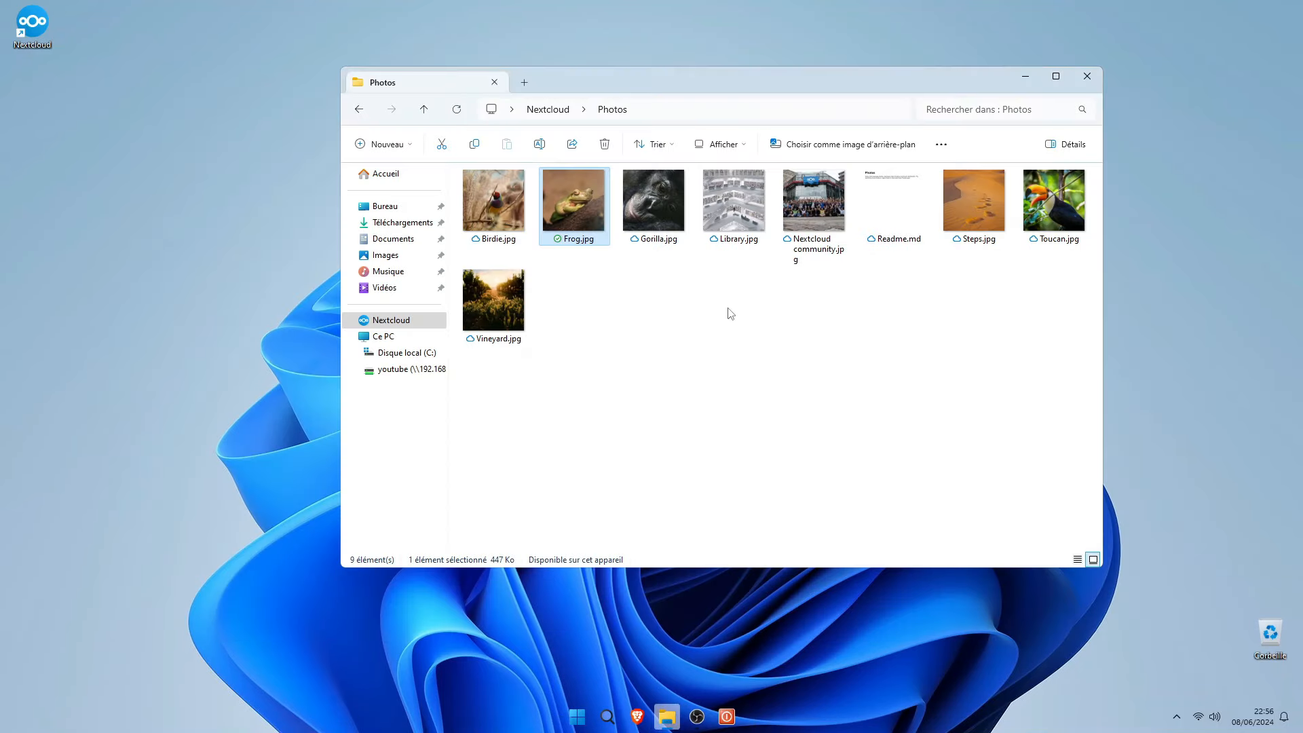
Make Gorilla.jpg always available locally through its Nextcloud options, and check the image in the viewer
right_click(639, 193)
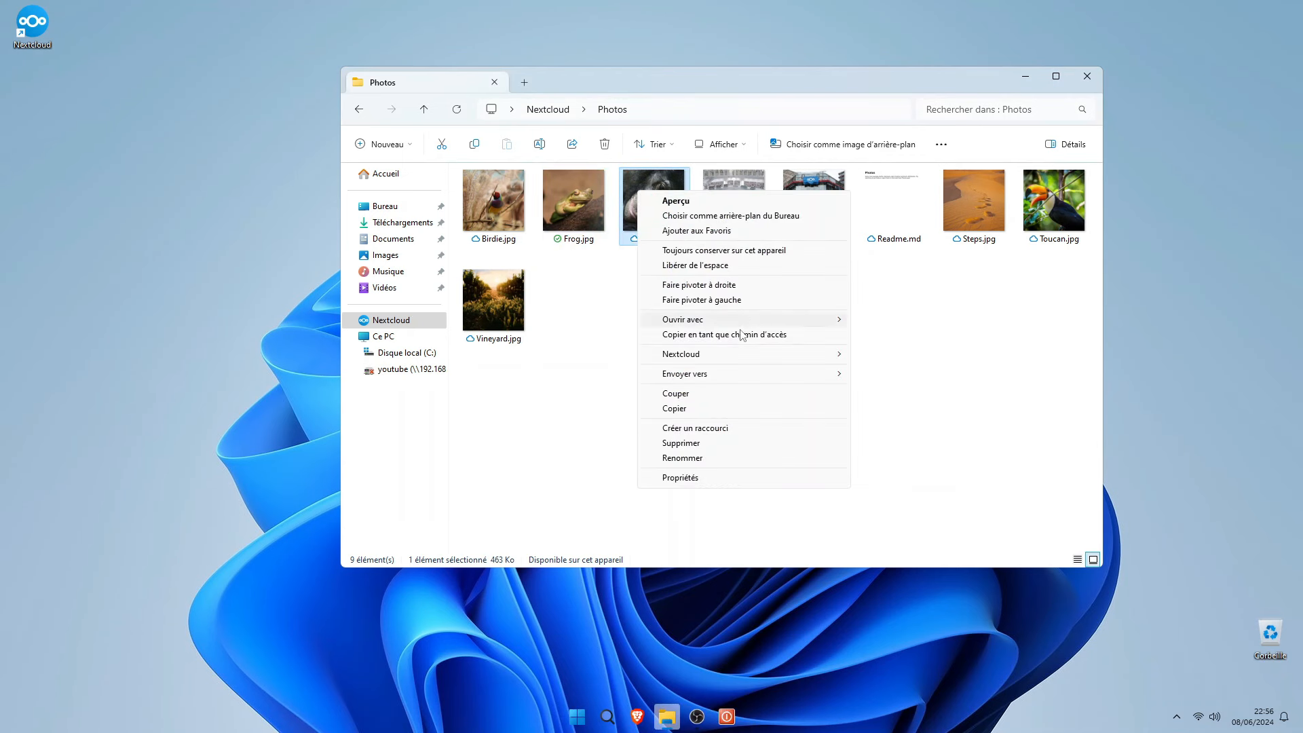
mouse_move(739, 353)
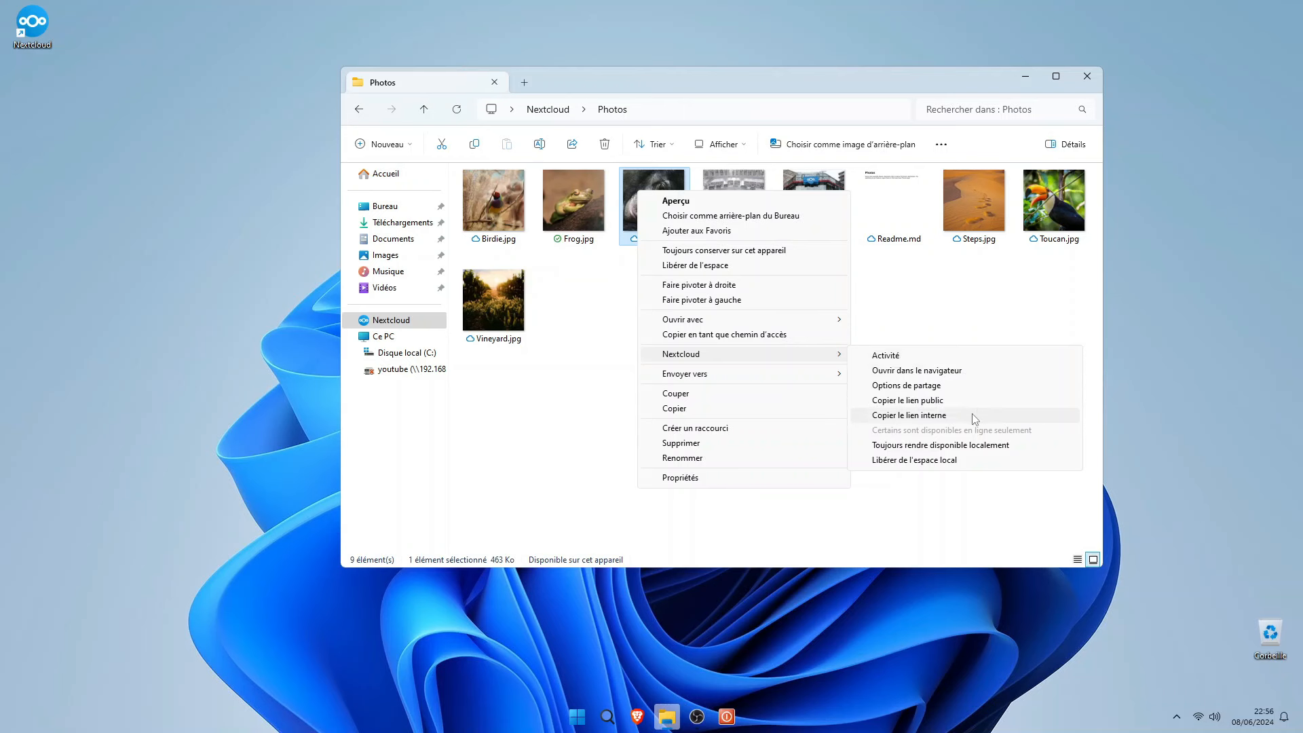
click(973, 447)
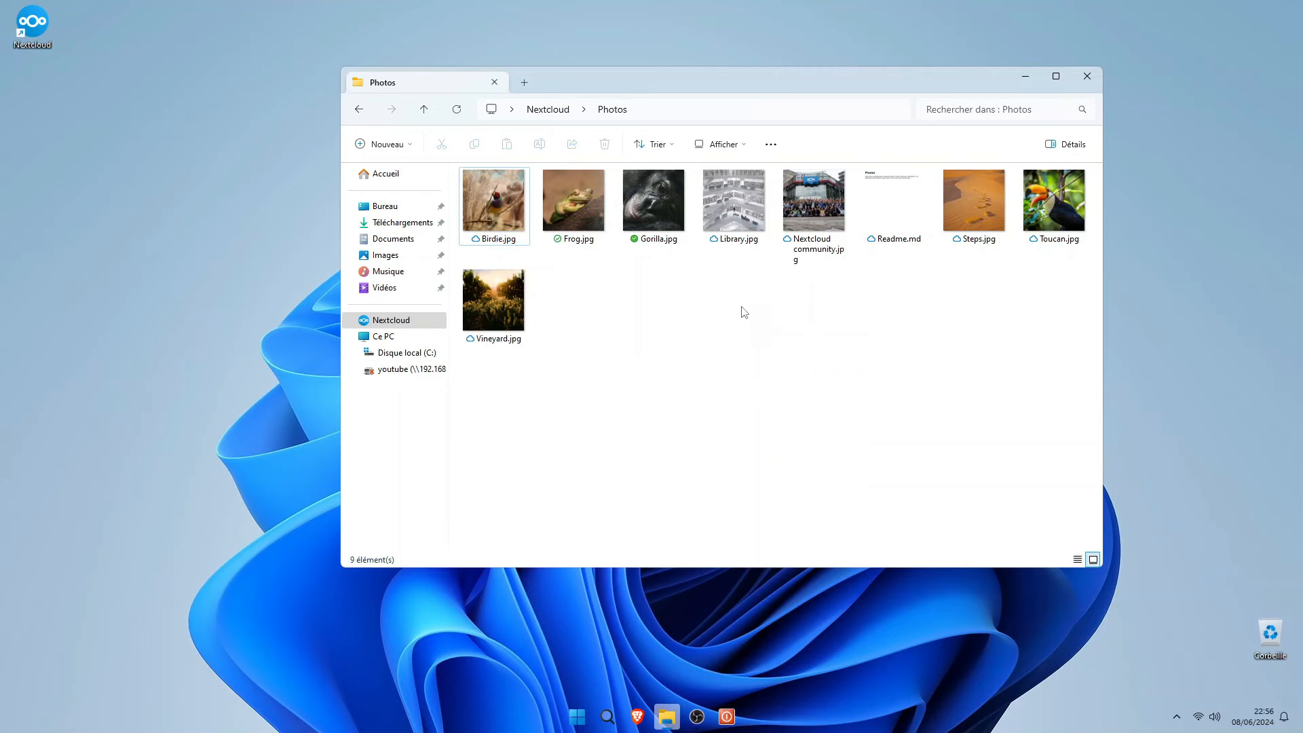
double_click(631, 205)
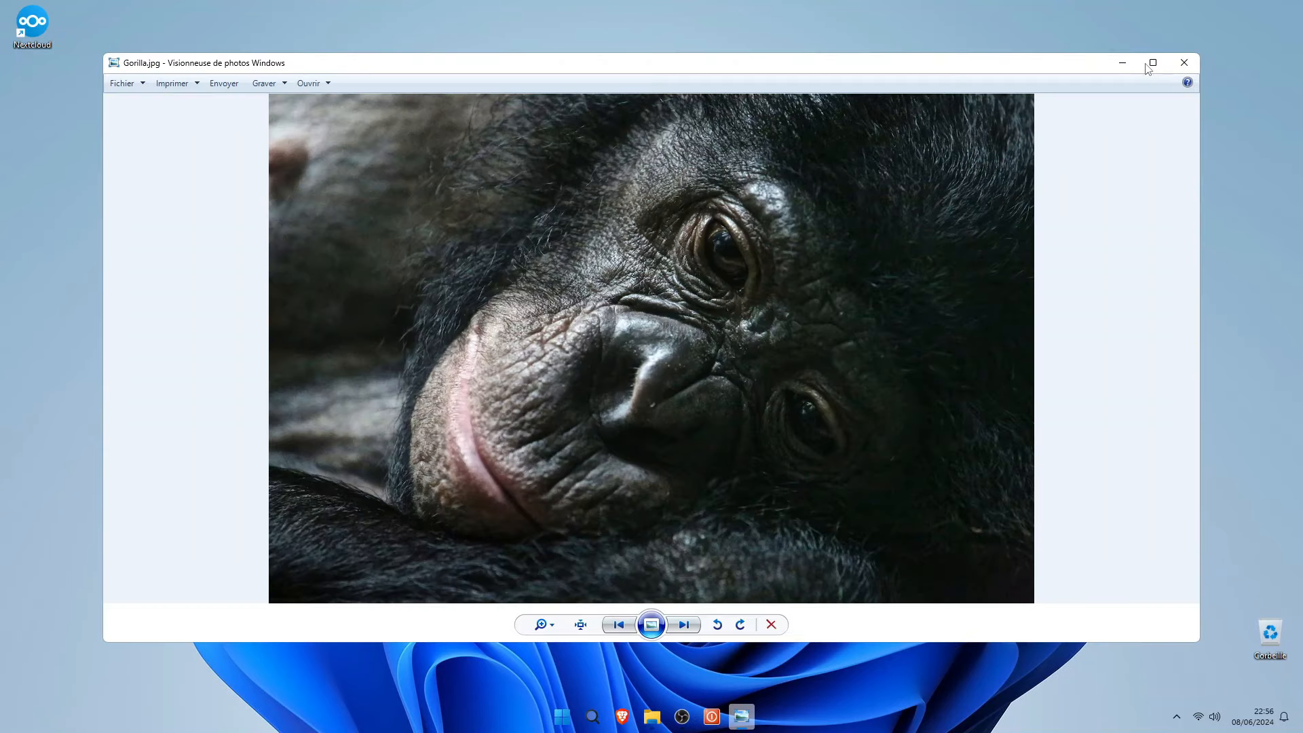
click(1183, 62)
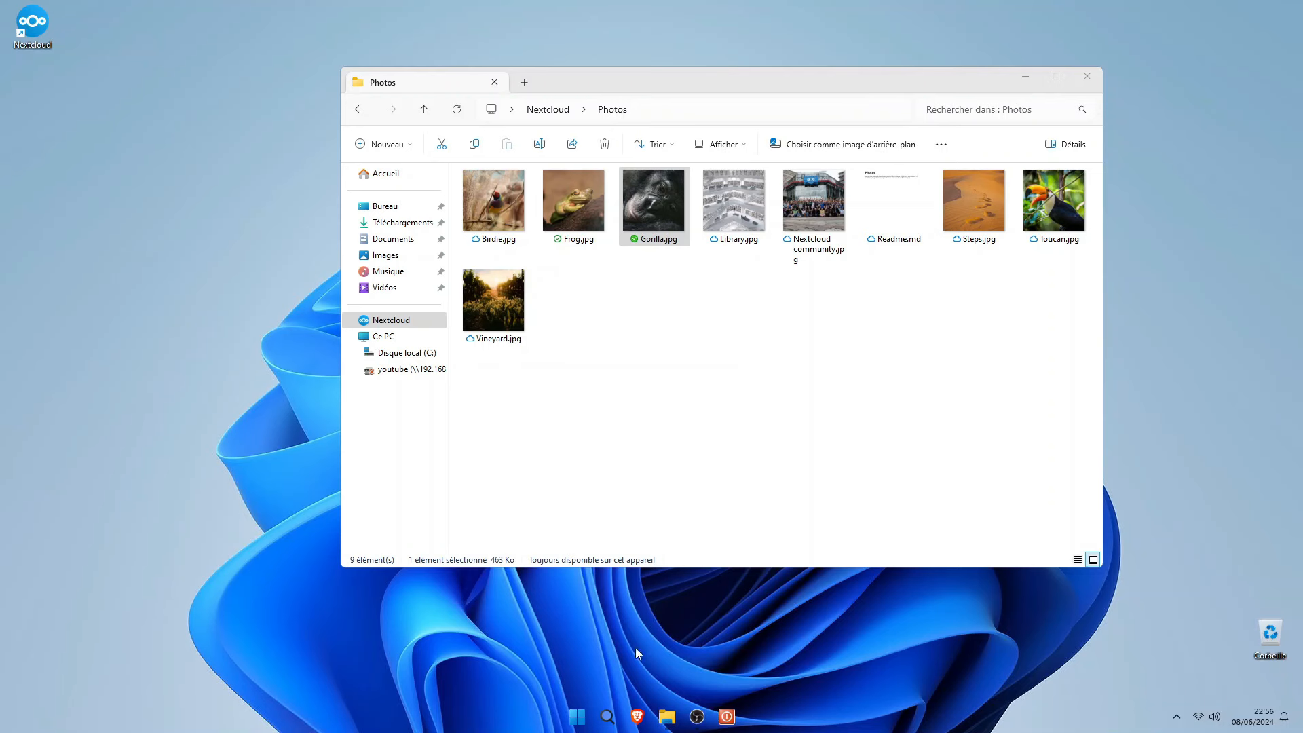
Open the Downloads folder in a second window beside the first one, and return the first window to the Nextcloud root folder
right_click(667, 716)
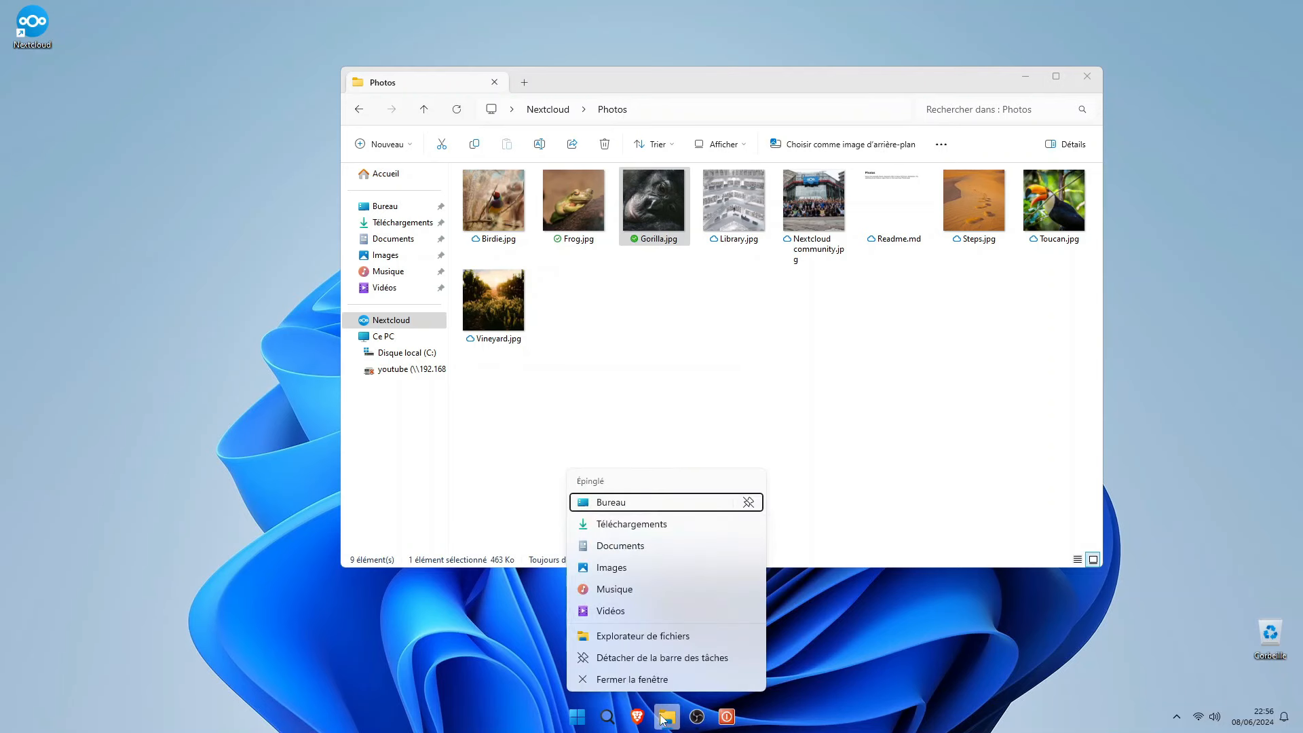
click(651, 524)
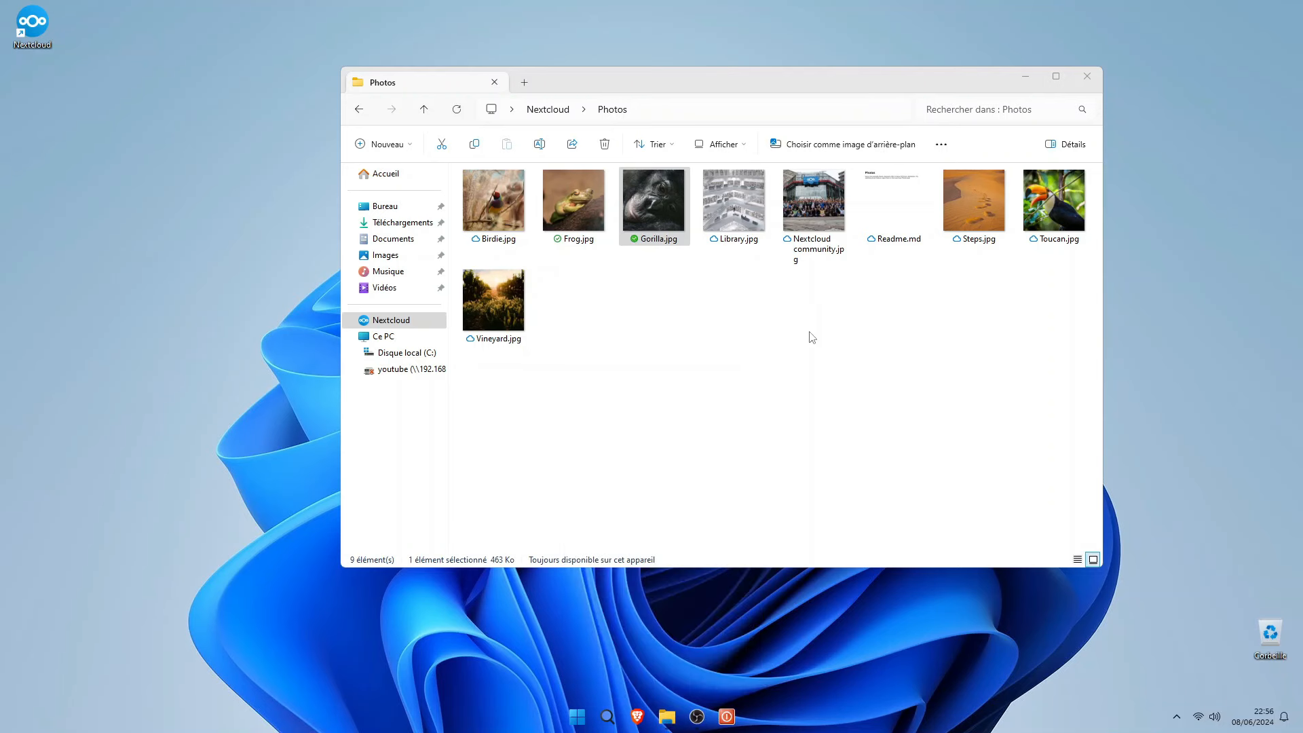
drag(624, 98, 957, 58)
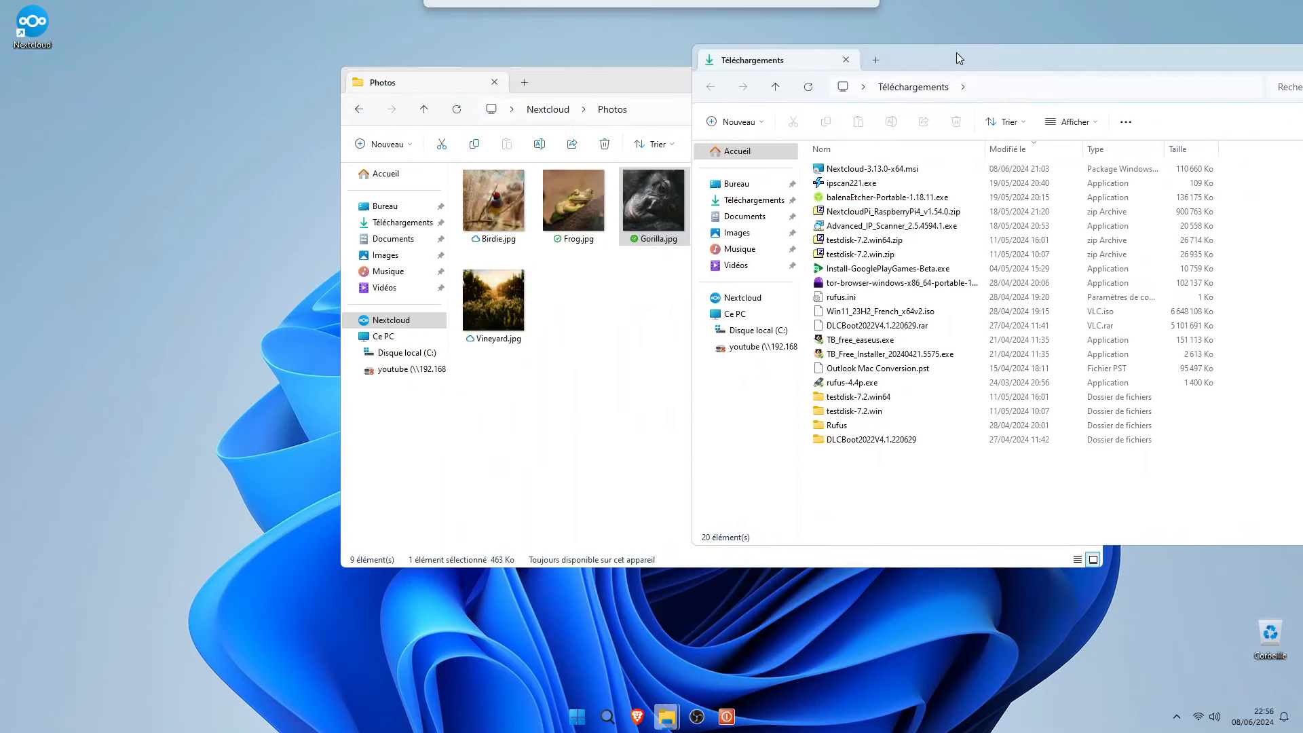
drag(657, 71, 376, 71)
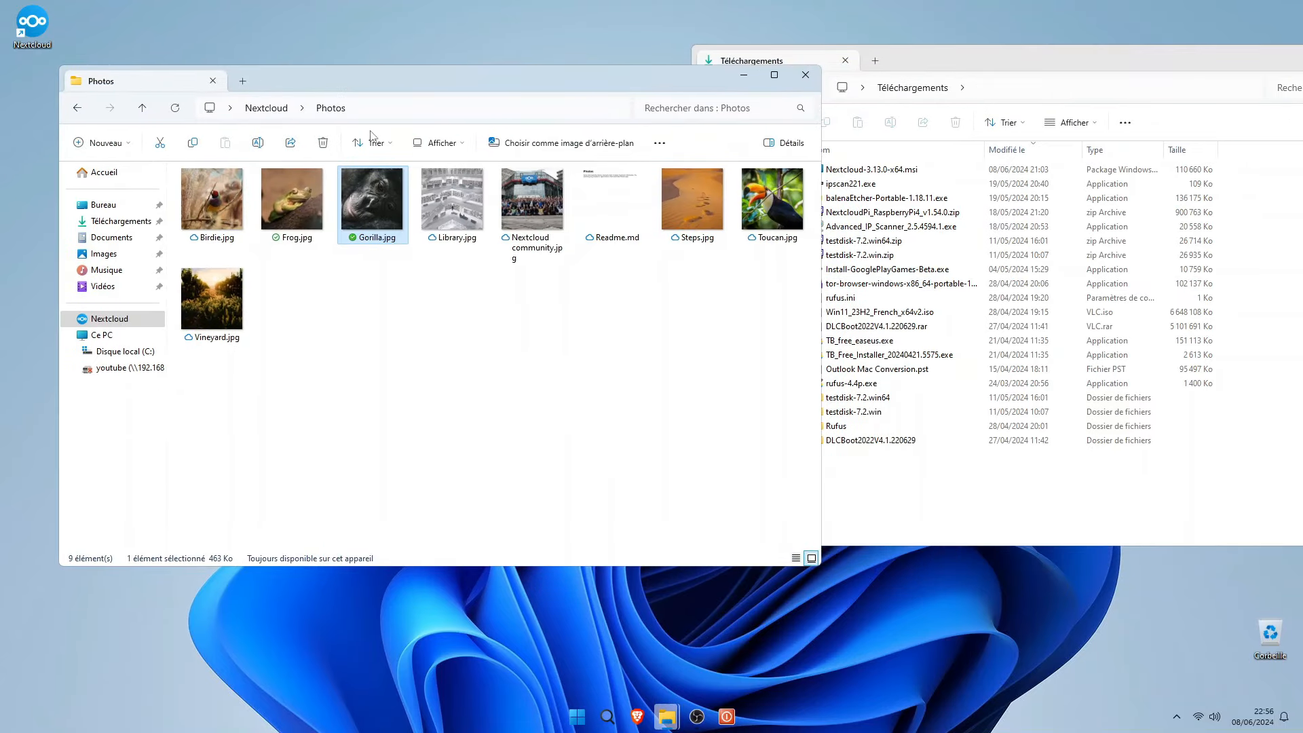
click(264, 108)
click(293, 402)
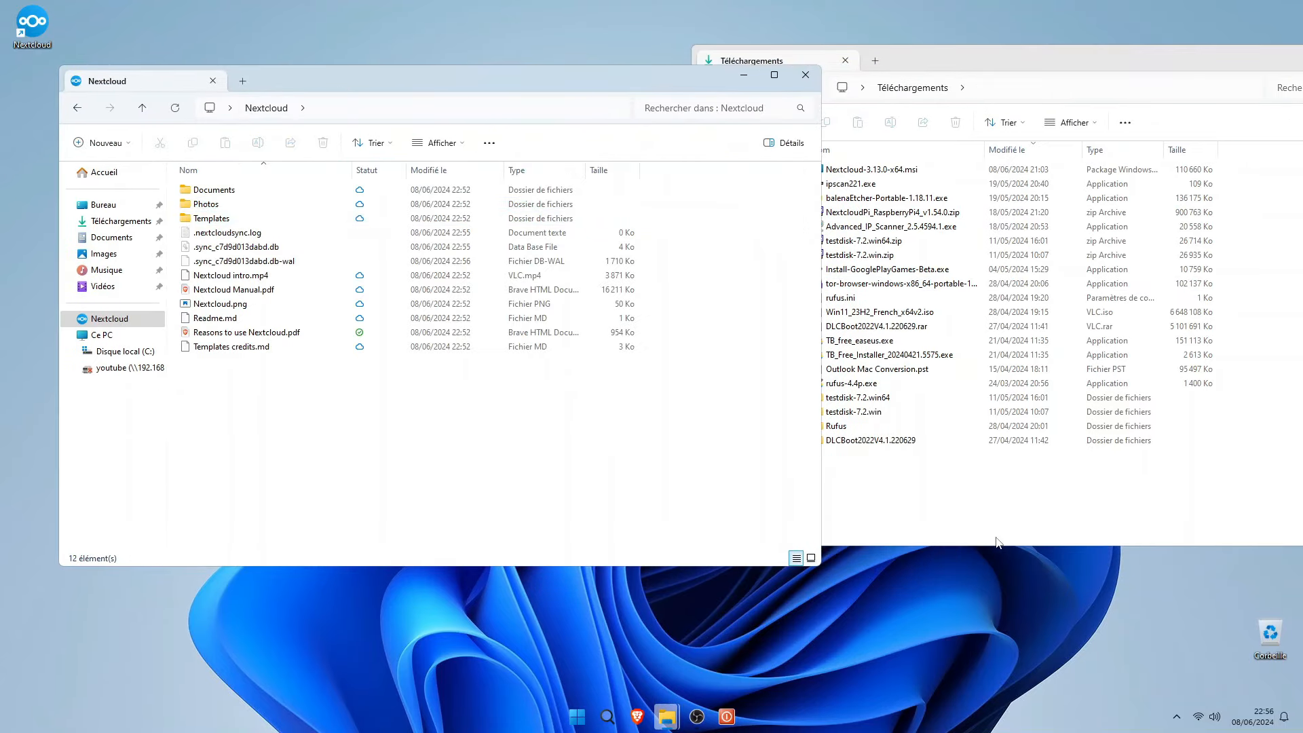
Copy ipscan221.exe from the Downloads folder into the Nextcloud root folder
click(964, 527)
drag(858, 188, 293, 488)
click(360, 513)
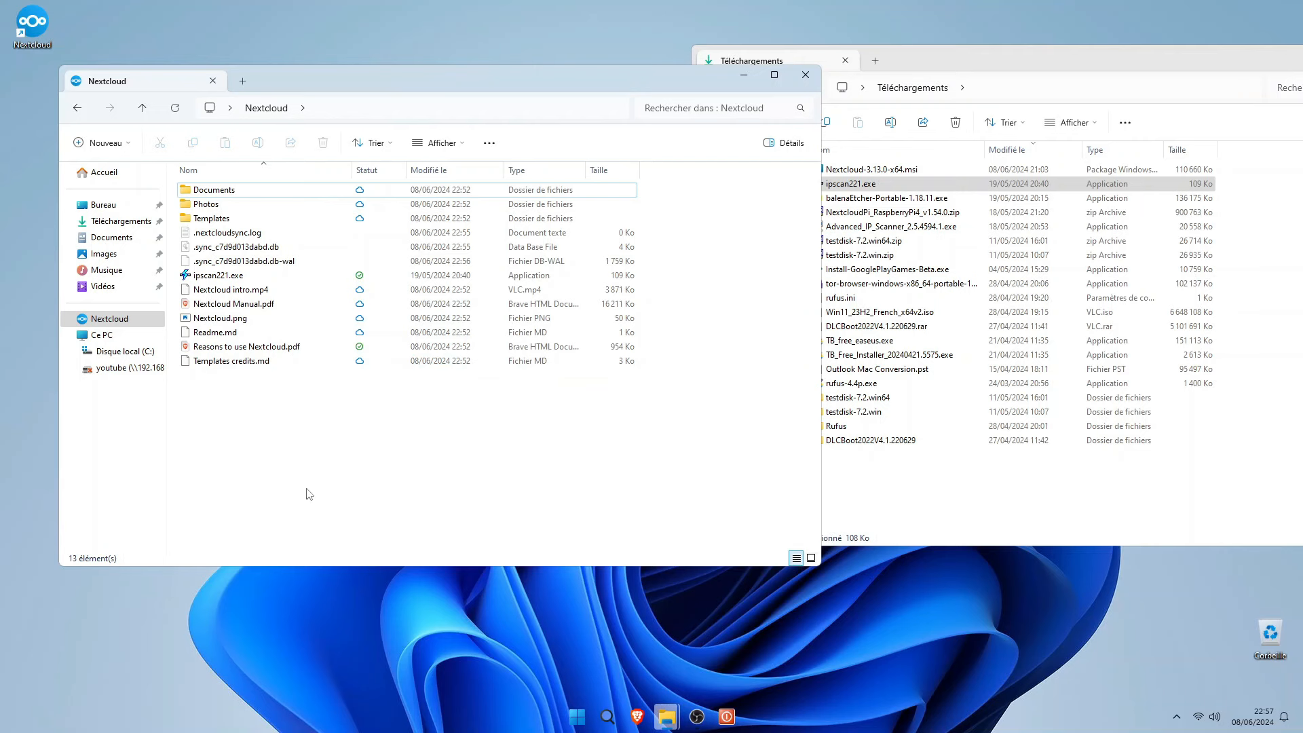
Delete ipscan221.exe from the Nextcloud folder and switch back to the Downloads window
right_click(243, 279)
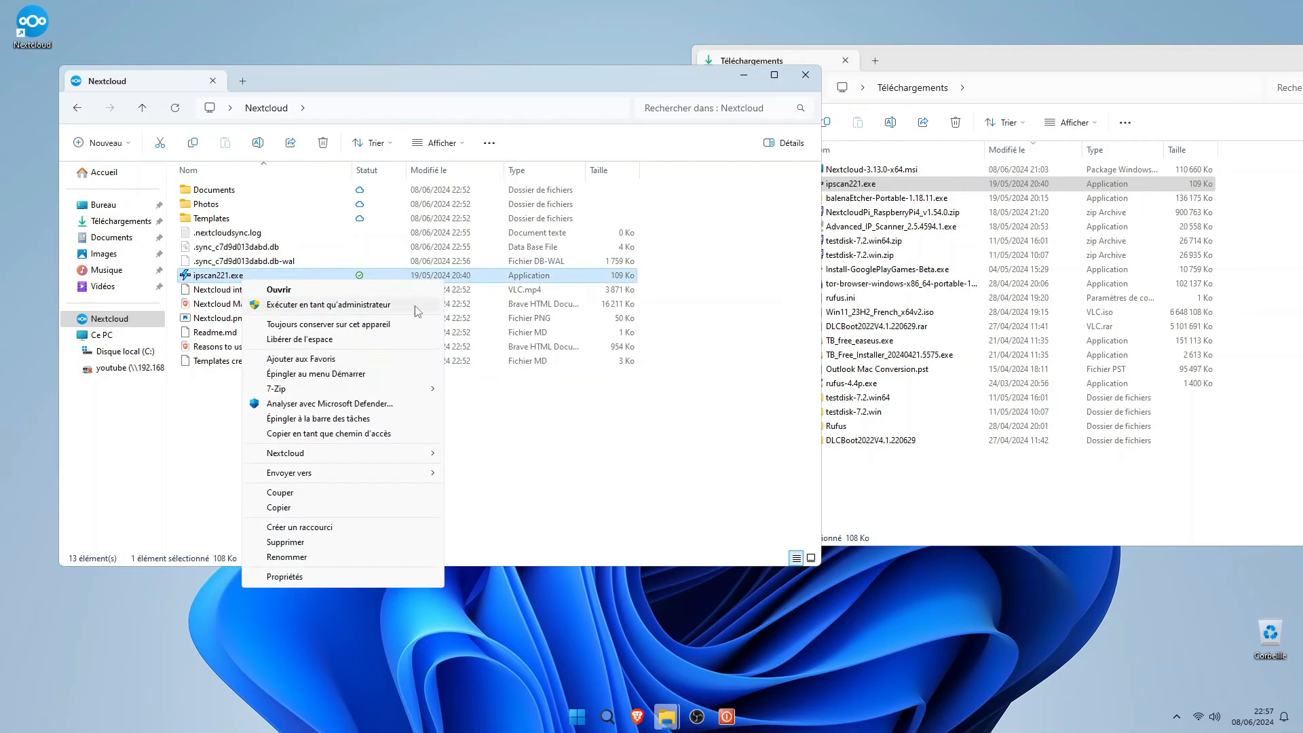
click(366, 541)
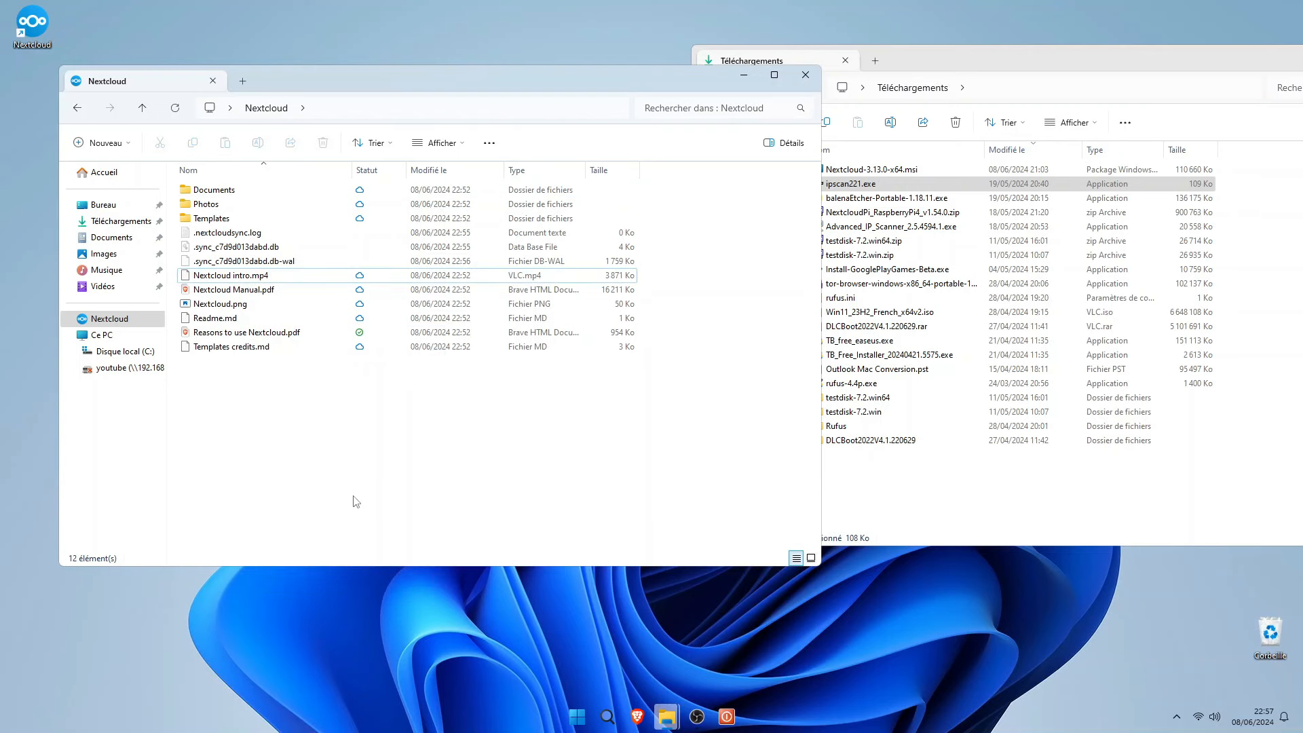
click(1024, 517)
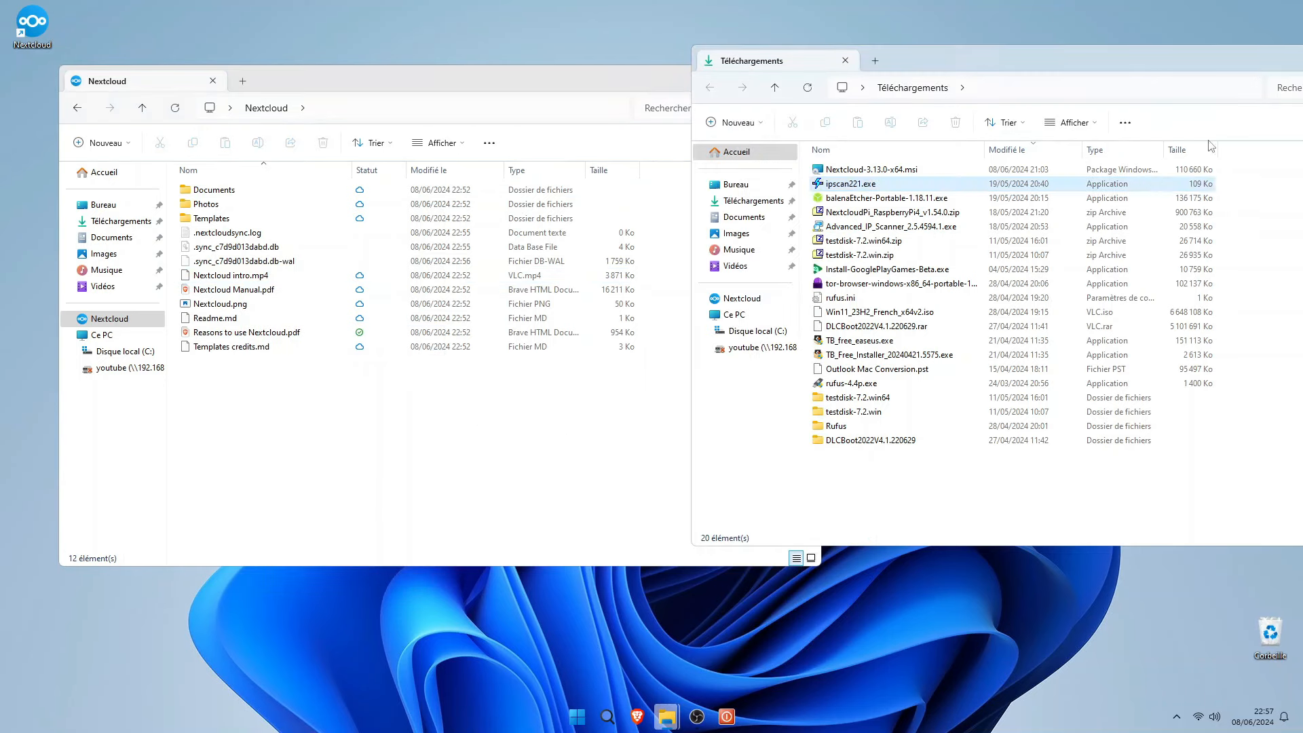
Close both File Explorer windows, the Downloads folder and the Nextcloud folder
drag(1241, 62, 941, 115)
click(1140, 111)
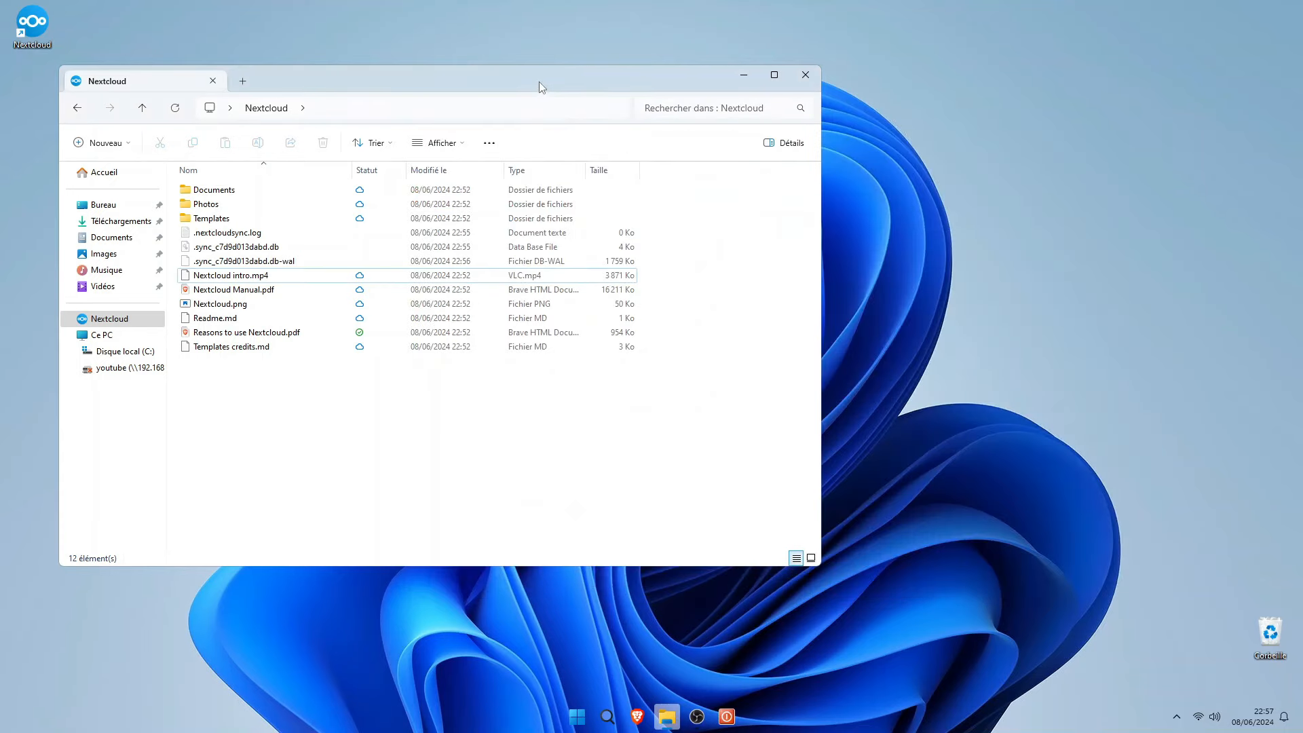
drag(539, 81, 770, 87)
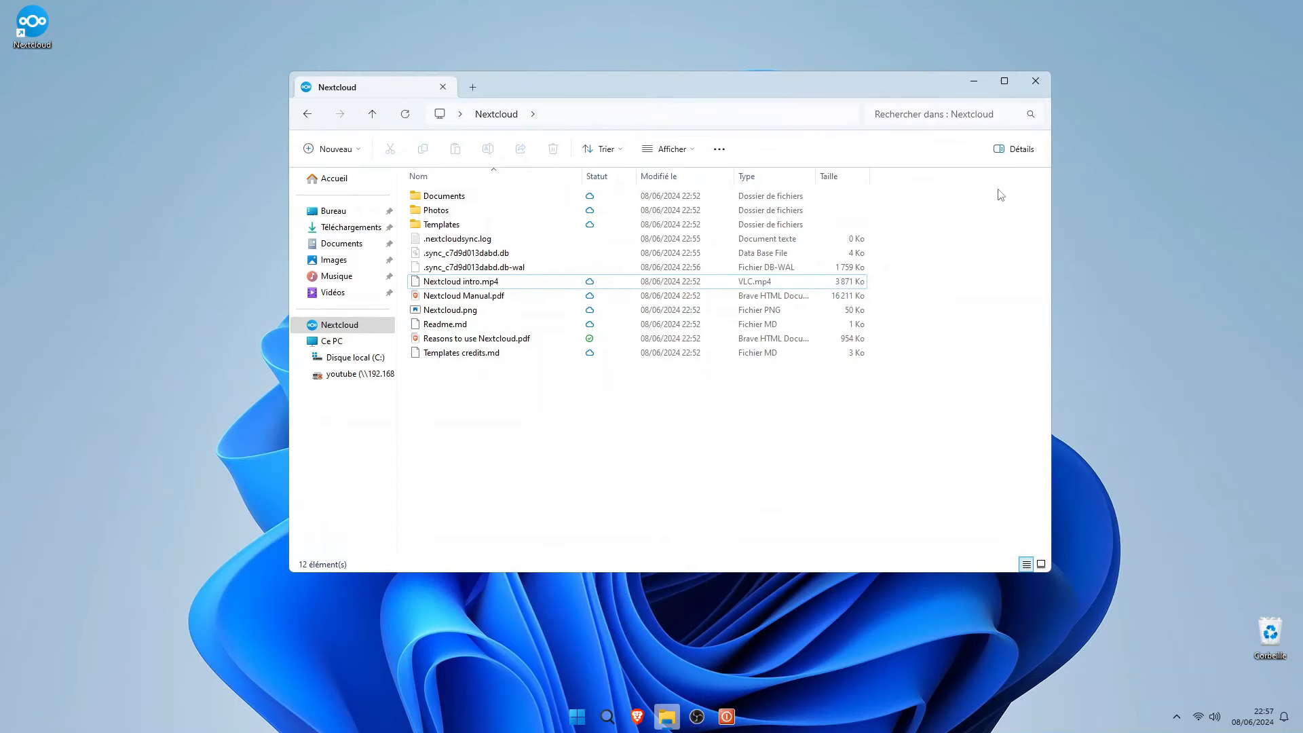
click(1035, 81)
Open the Nextcloud client's settings and examine the options available for the synced Nextcloud folder
click(1178, 718)
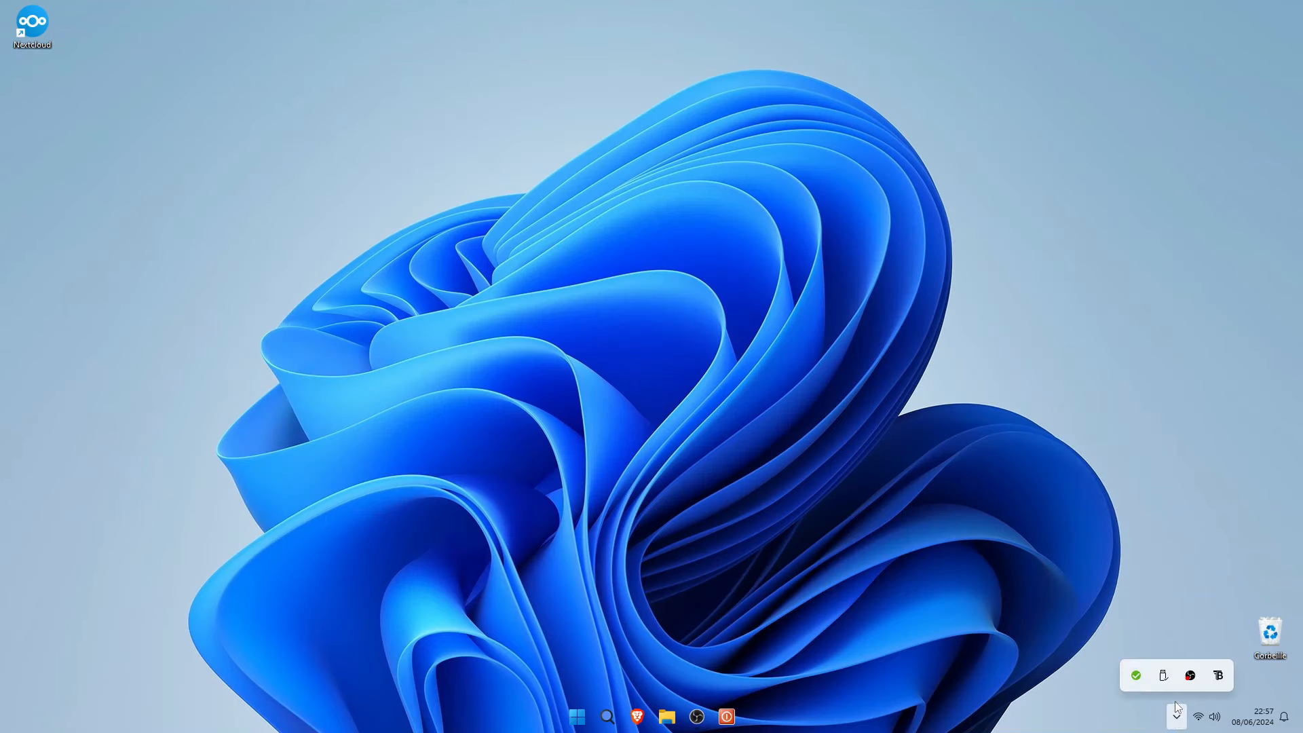
right_click(1136, 677)
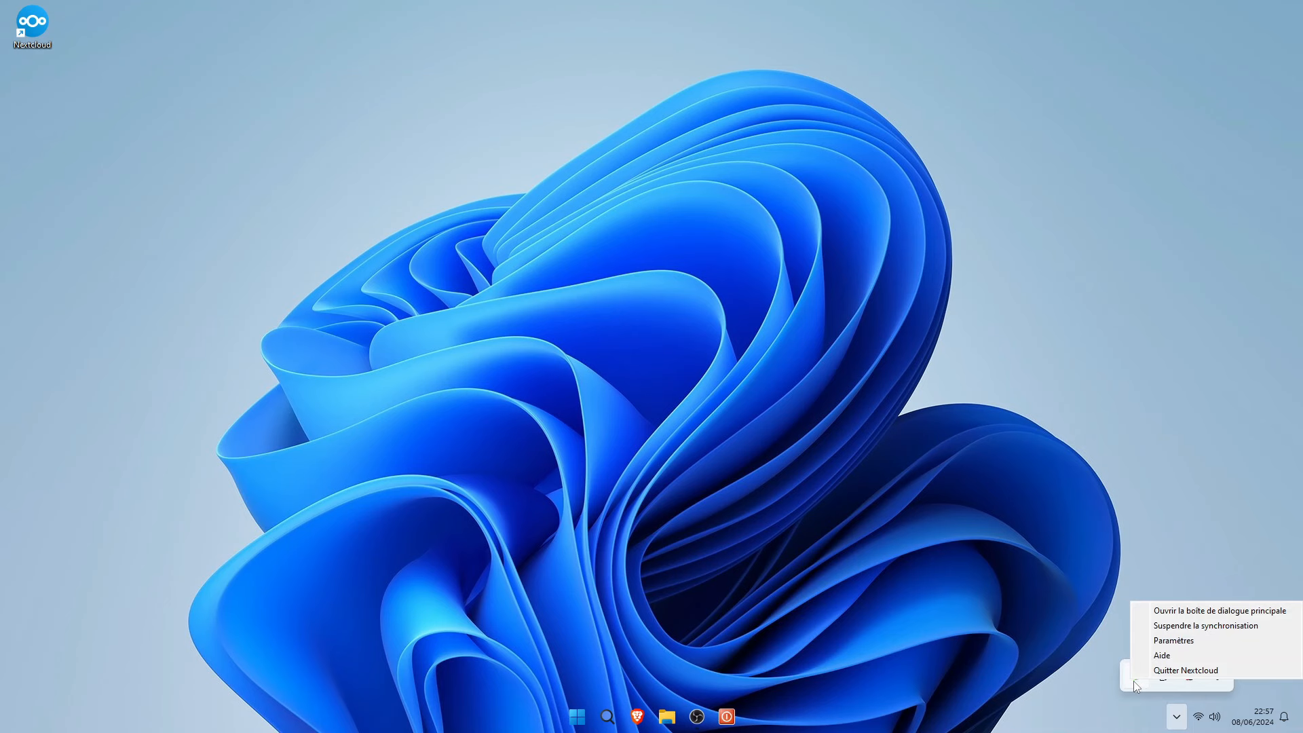
click(1173, 641)
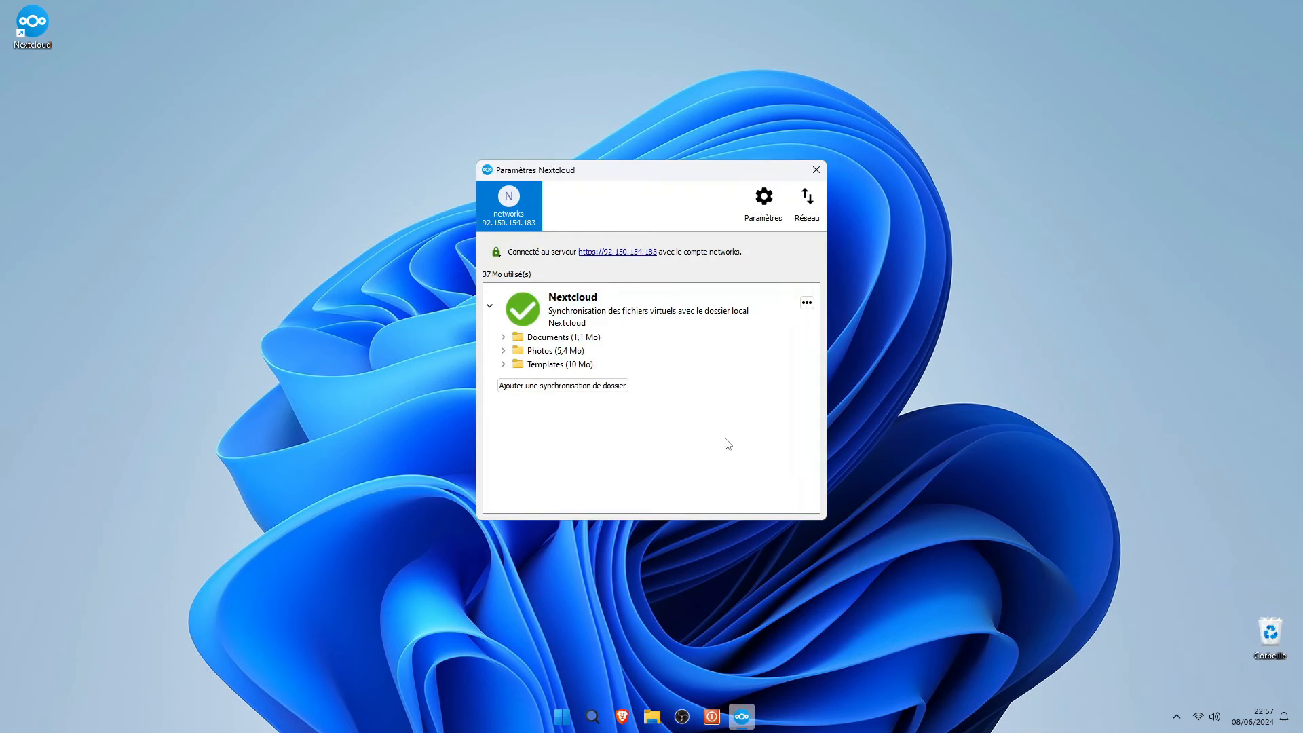
click(807, 302)
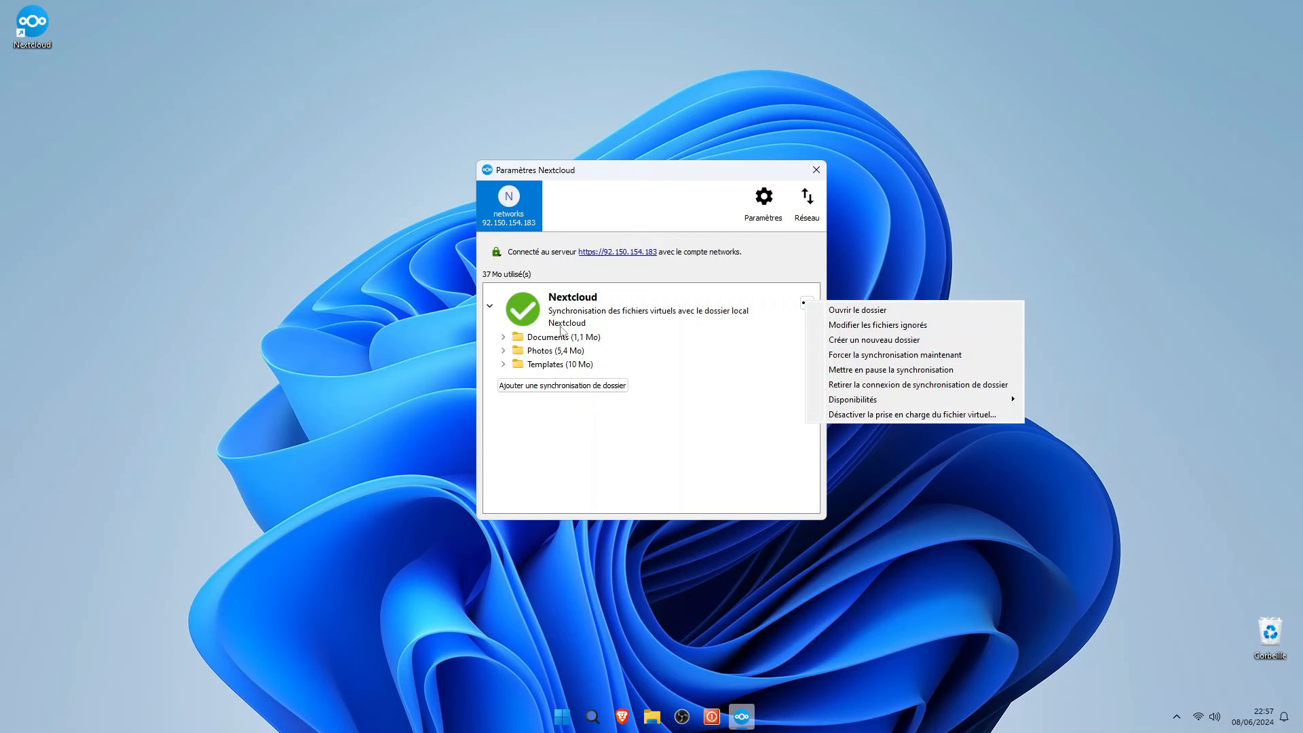
click(694, 457)
Review the client's general and network settings, return to the account overview, and close the settings window
click(758, 224)
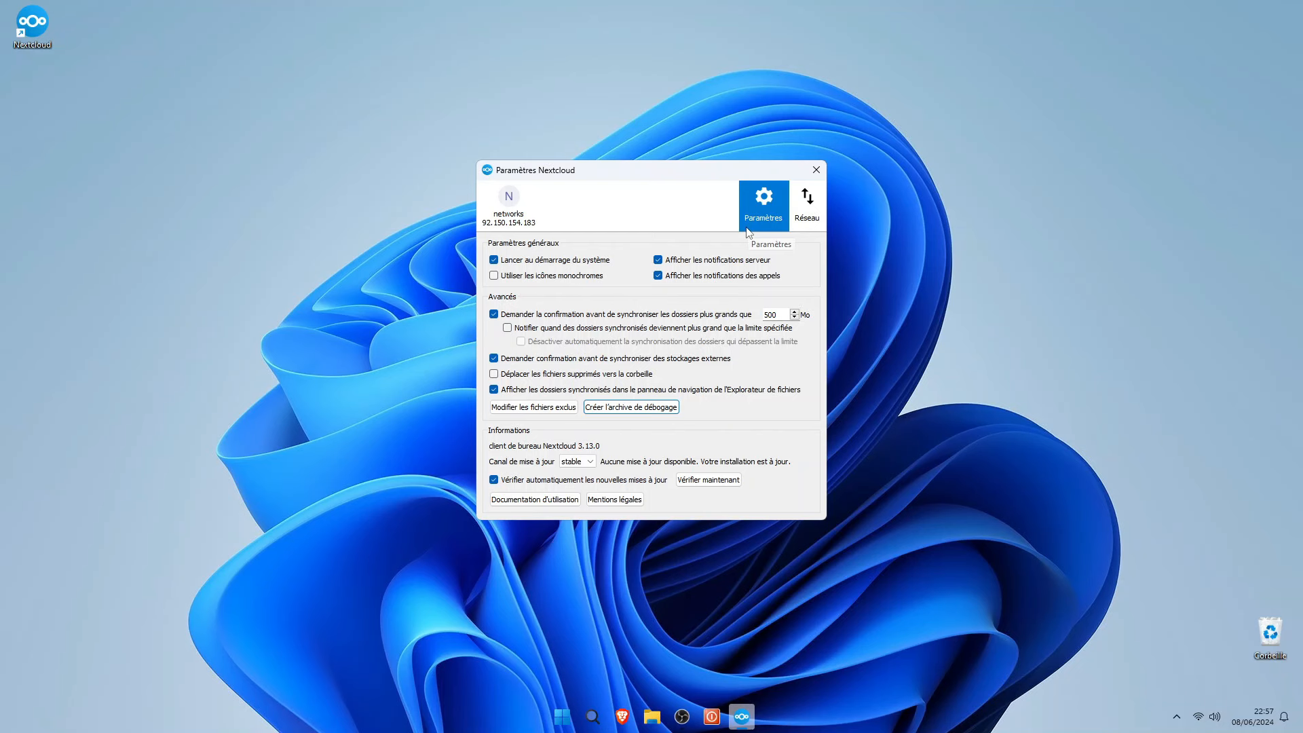
click(806, 210)
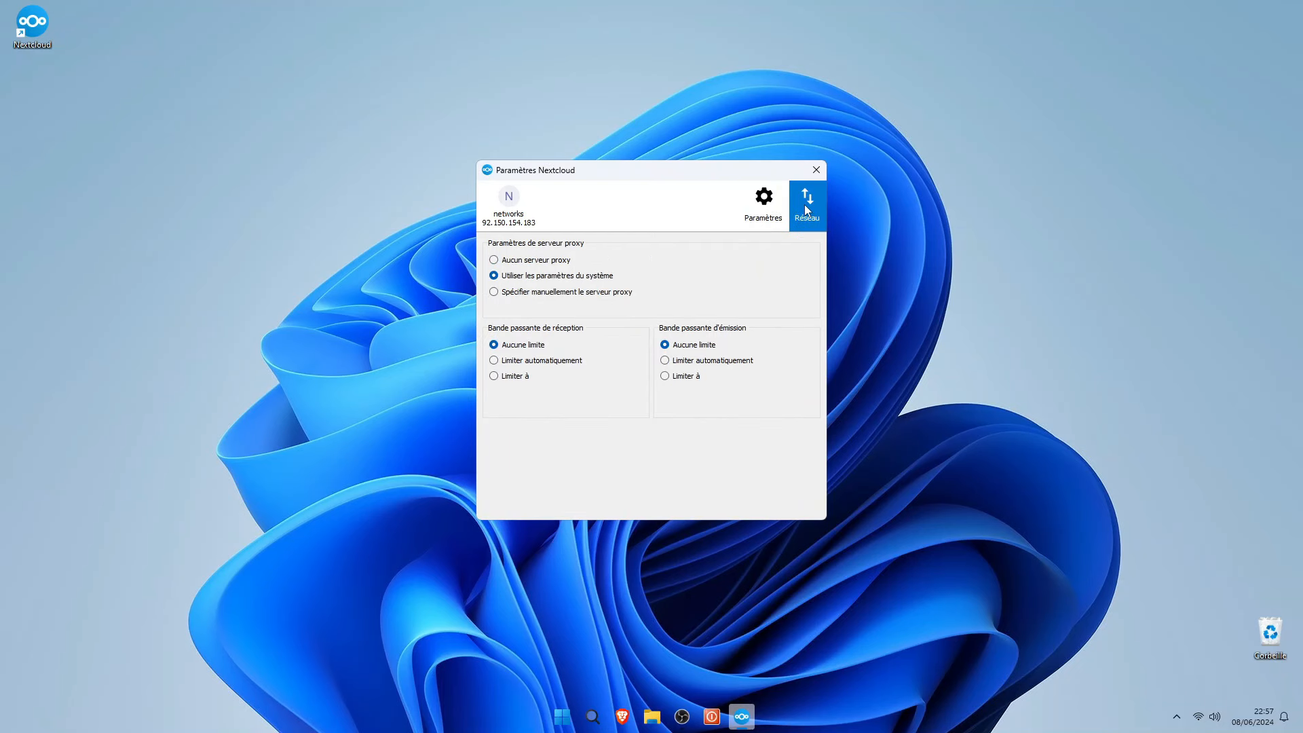
click(765, 206)
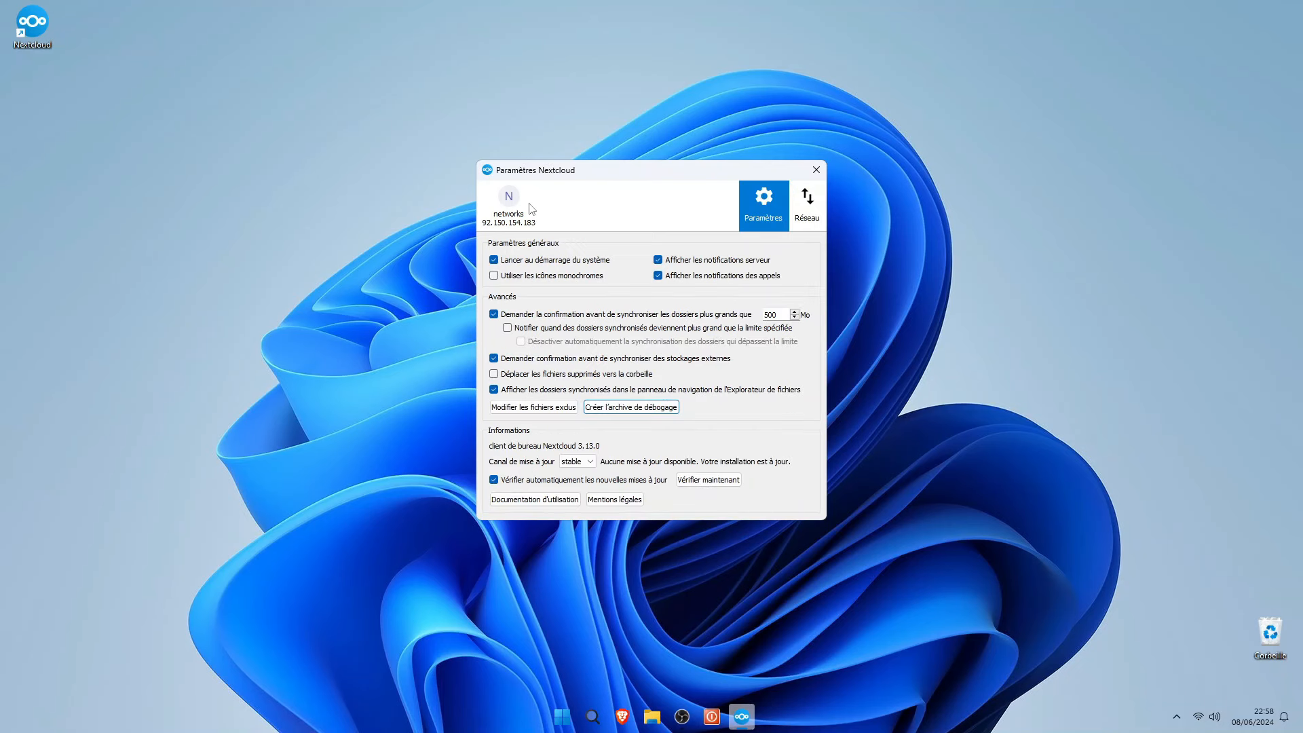
click(520, 212)
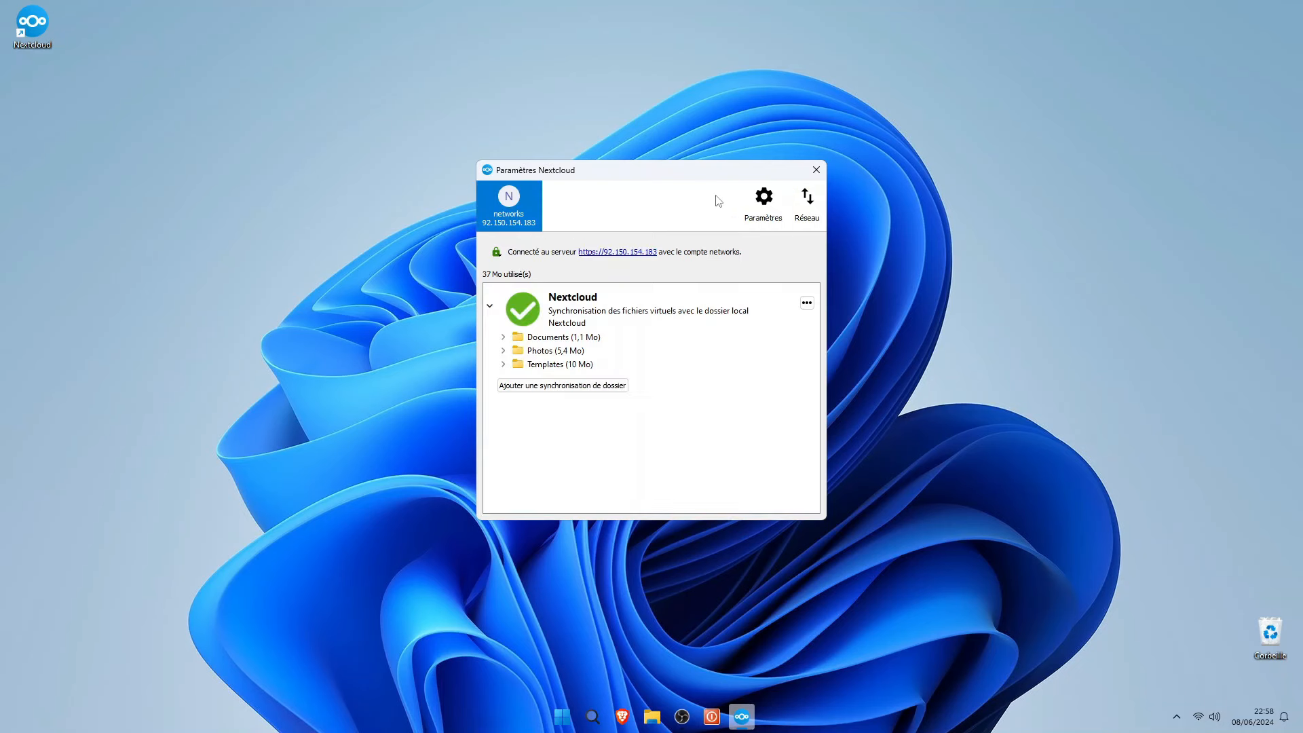
click(815, 171)
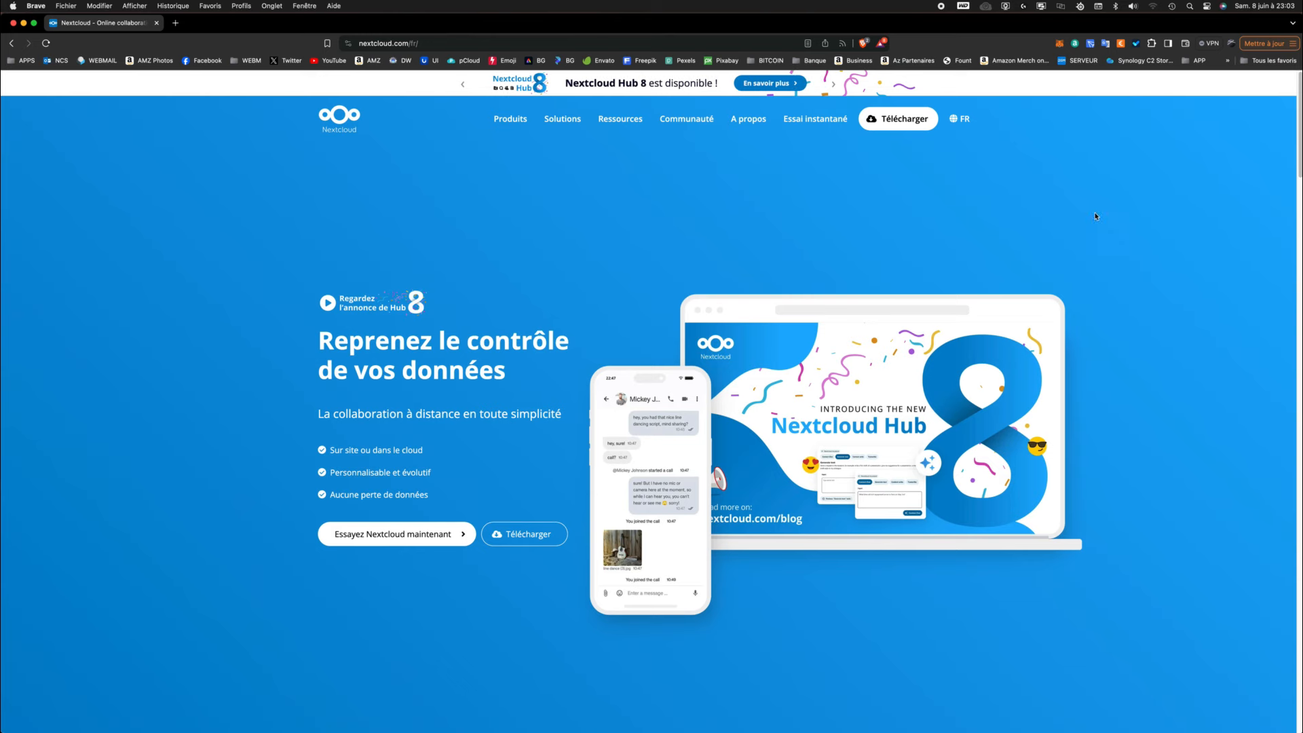
Download the macOS 12+, 64 bit (universal) desktop client from the Nextcloud site, saving Nextcloud-3.13.0.pkg in the Bureau folder
mouse_move(897, 127)
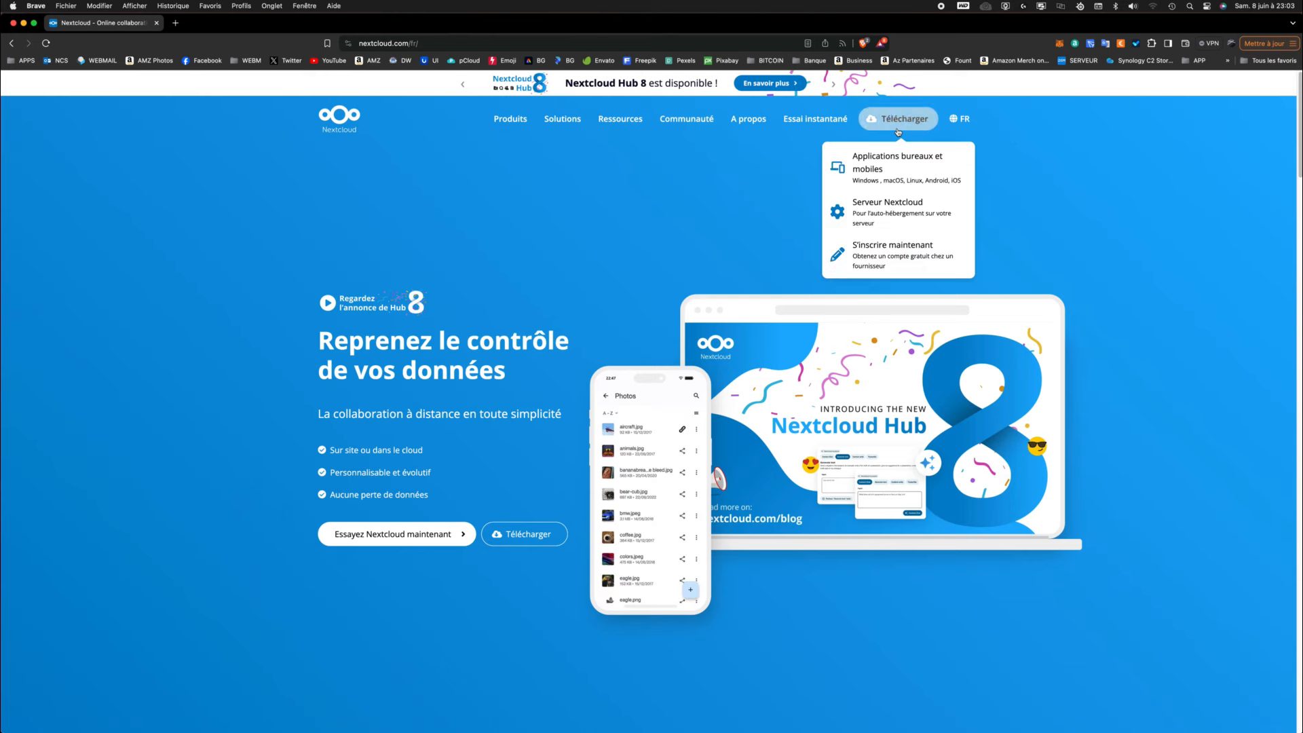
click(895, 163)
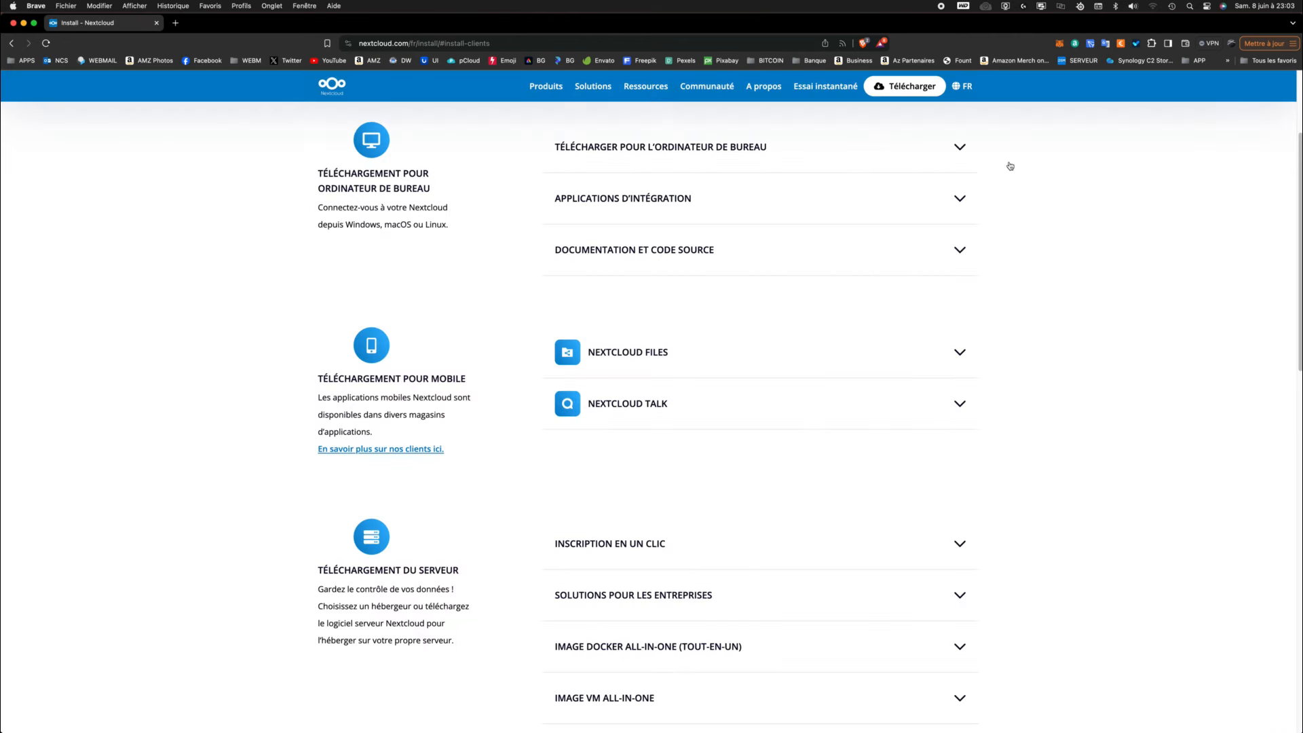
click(963, 148)
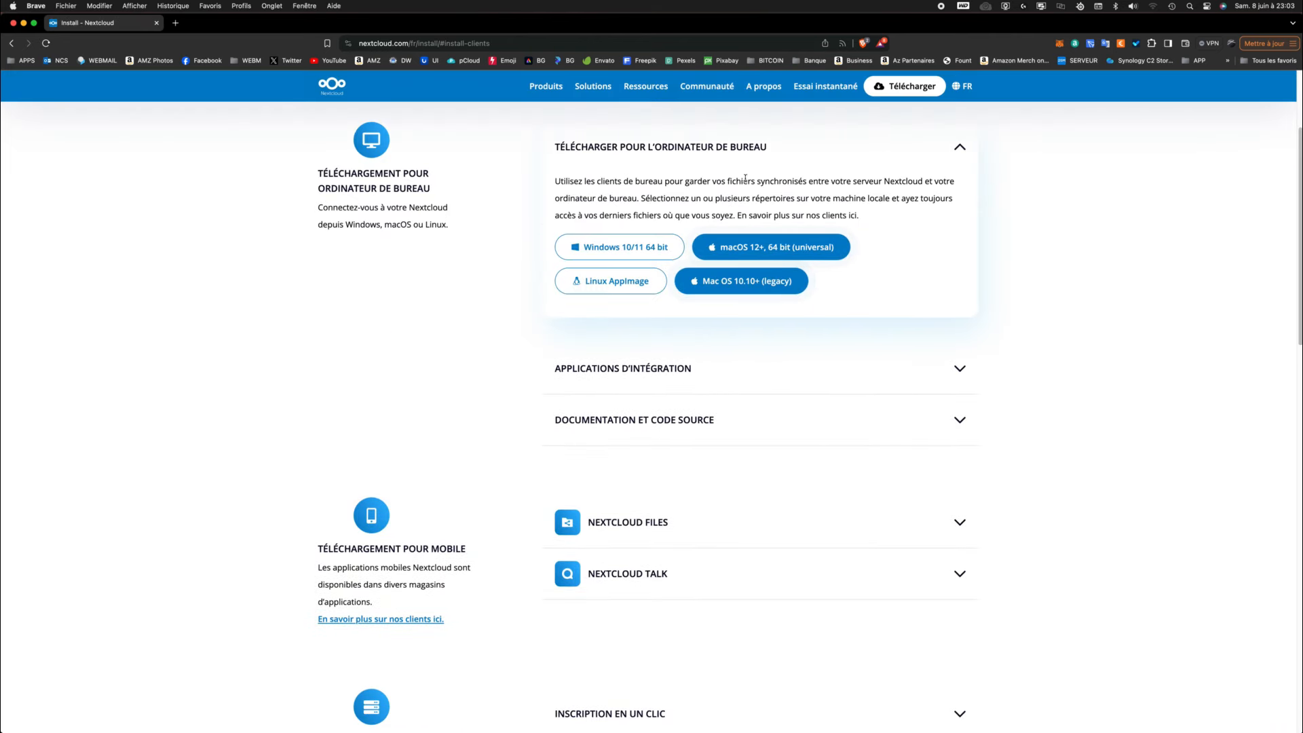
click(758, 242)
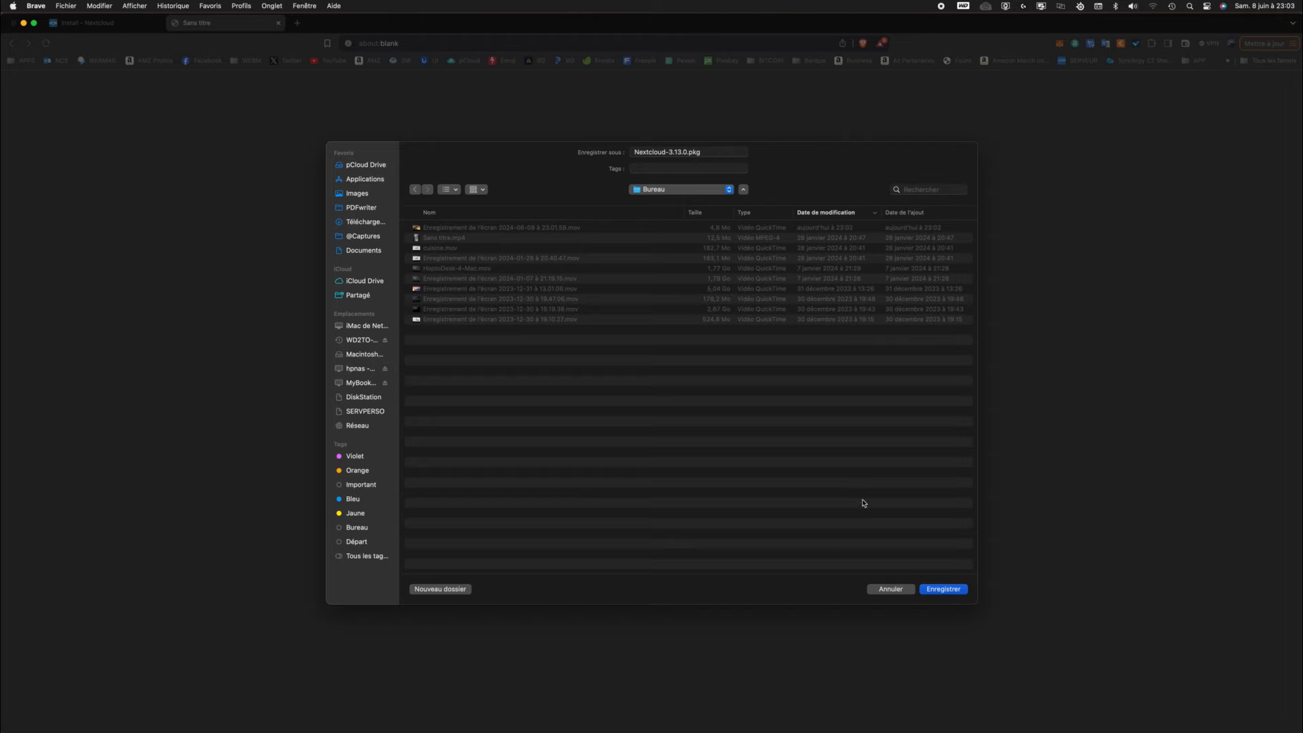
click(927, 588)
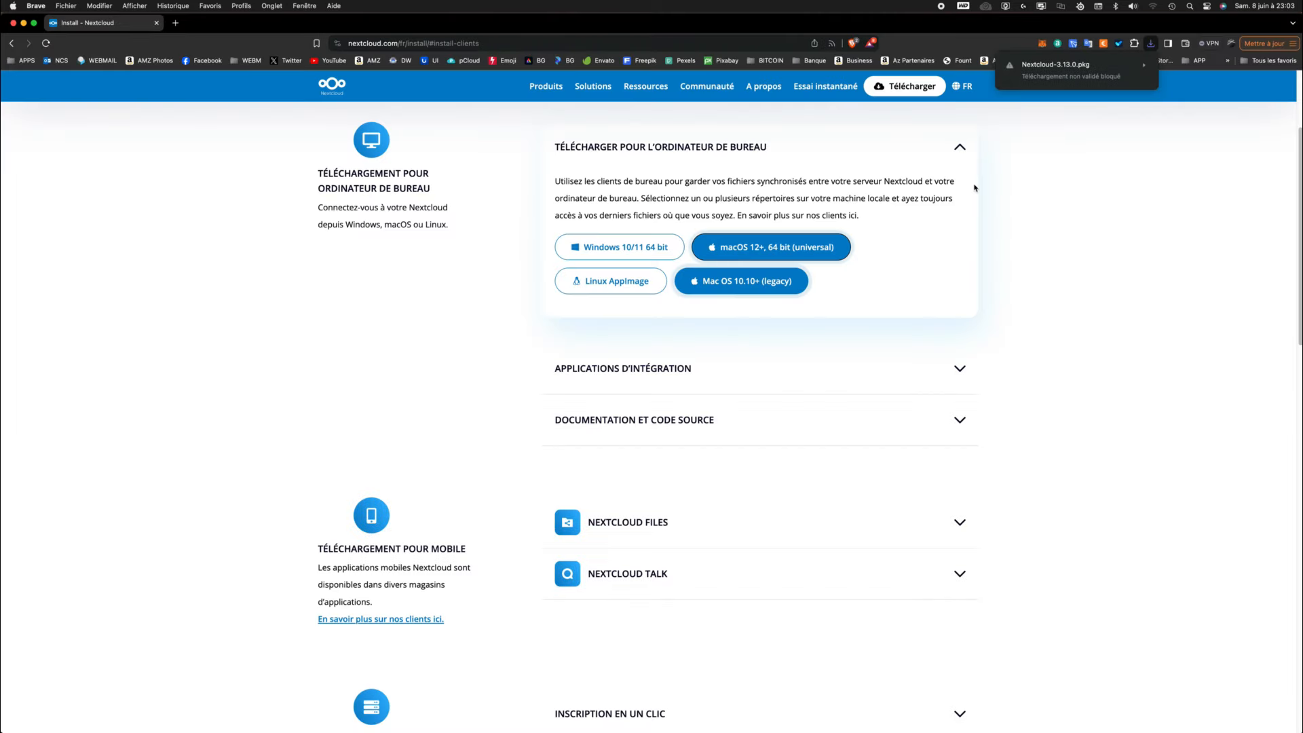
Allow the unverified download of Nextcloud-3.13.0.pkg and show the downloaded file in Finder
click(1145, 66)
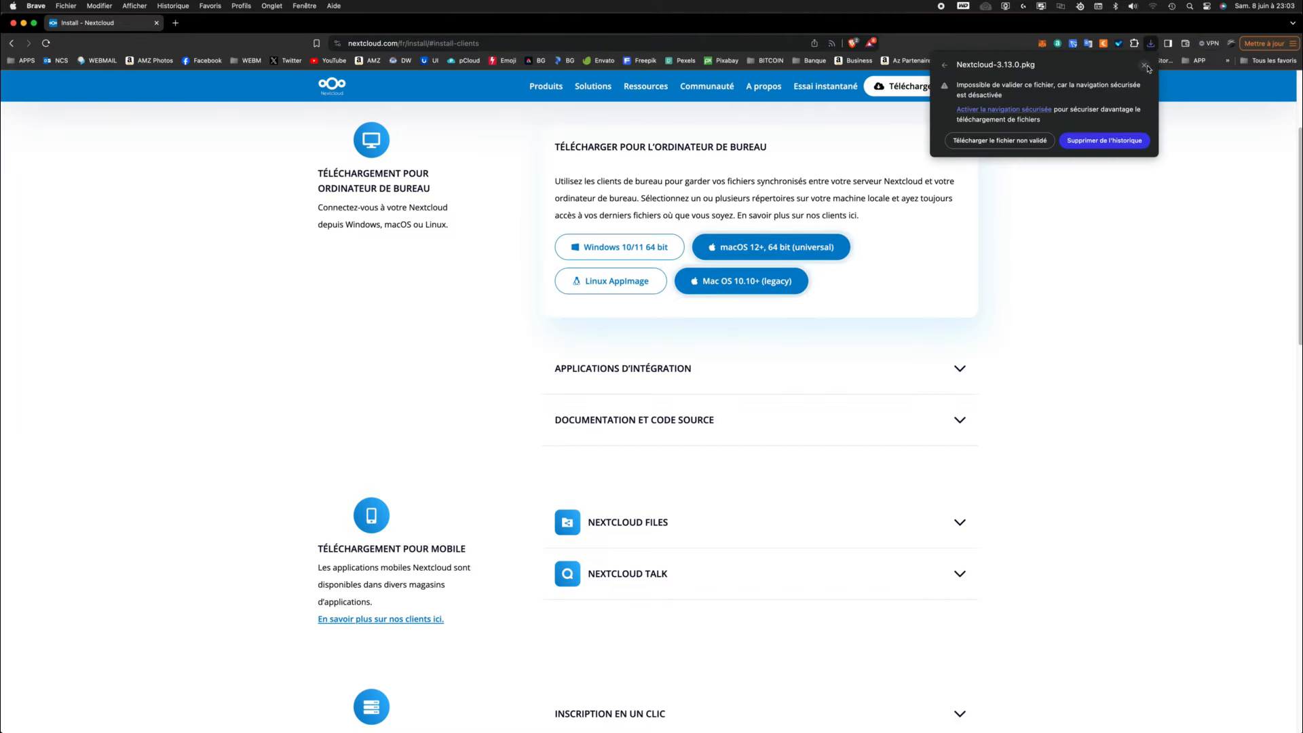
click(998, 139)
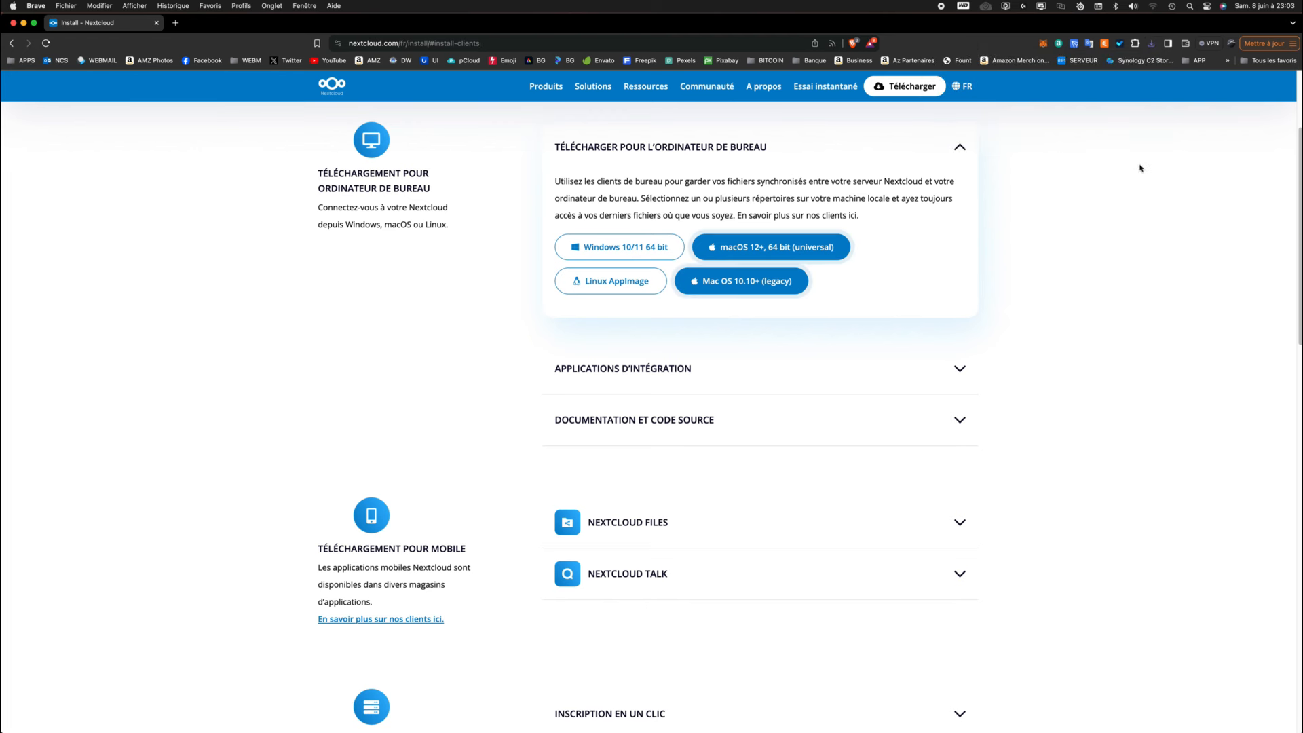
click(1152, 51)
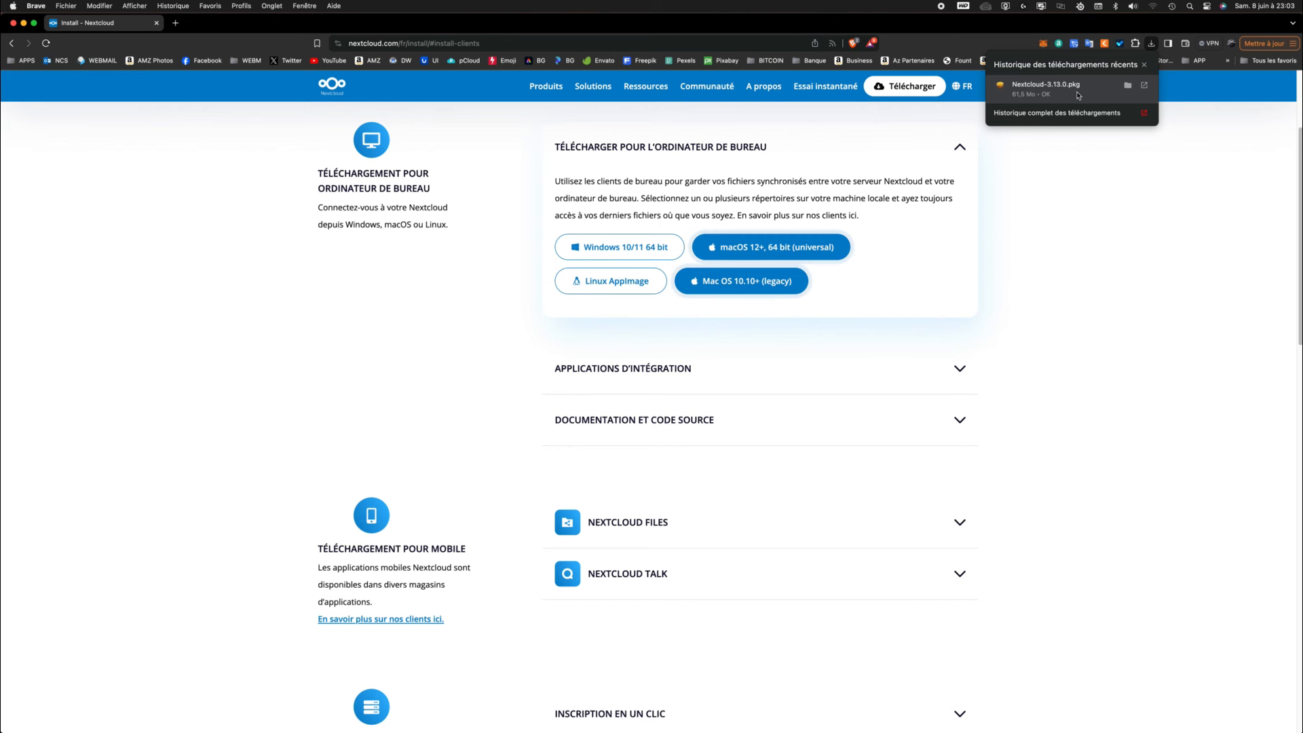
click(1128, 85)
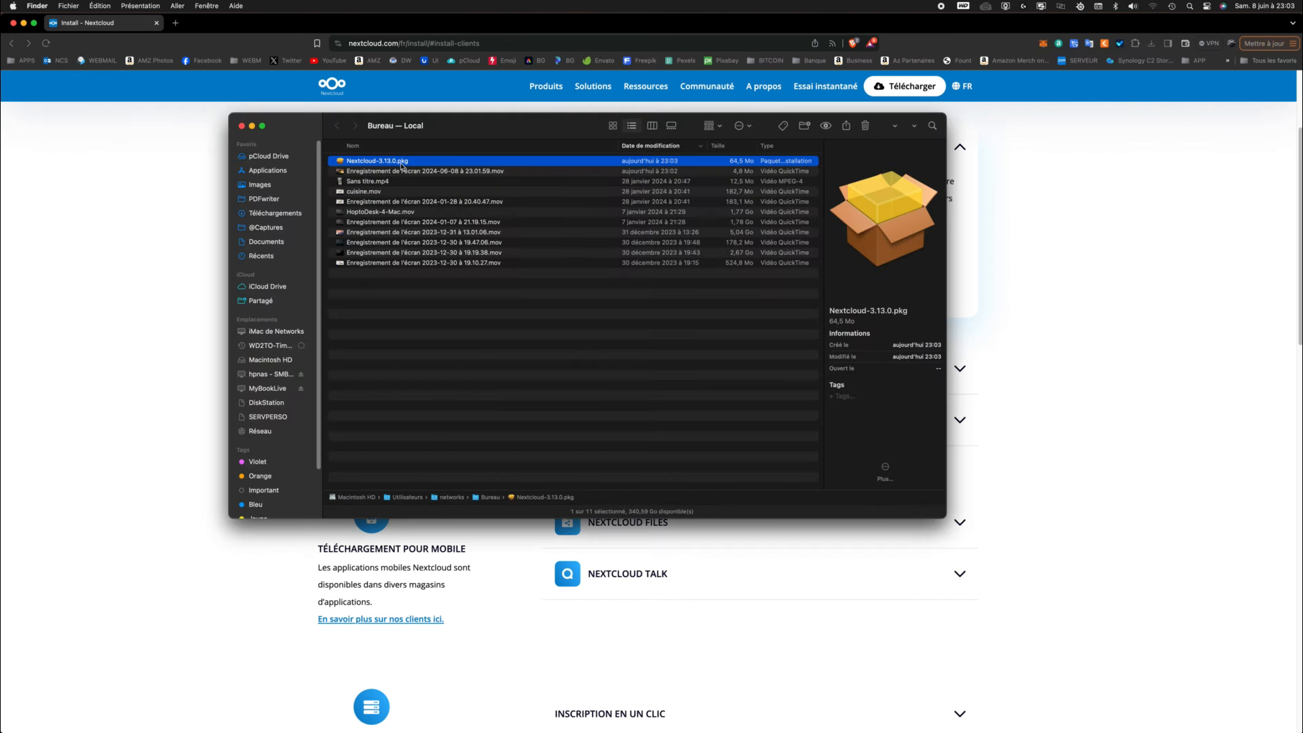
Open Nextcloud-3.13.0.pkg, advance the installer to the installation type, and close the Finder window
double_click(402, 165)
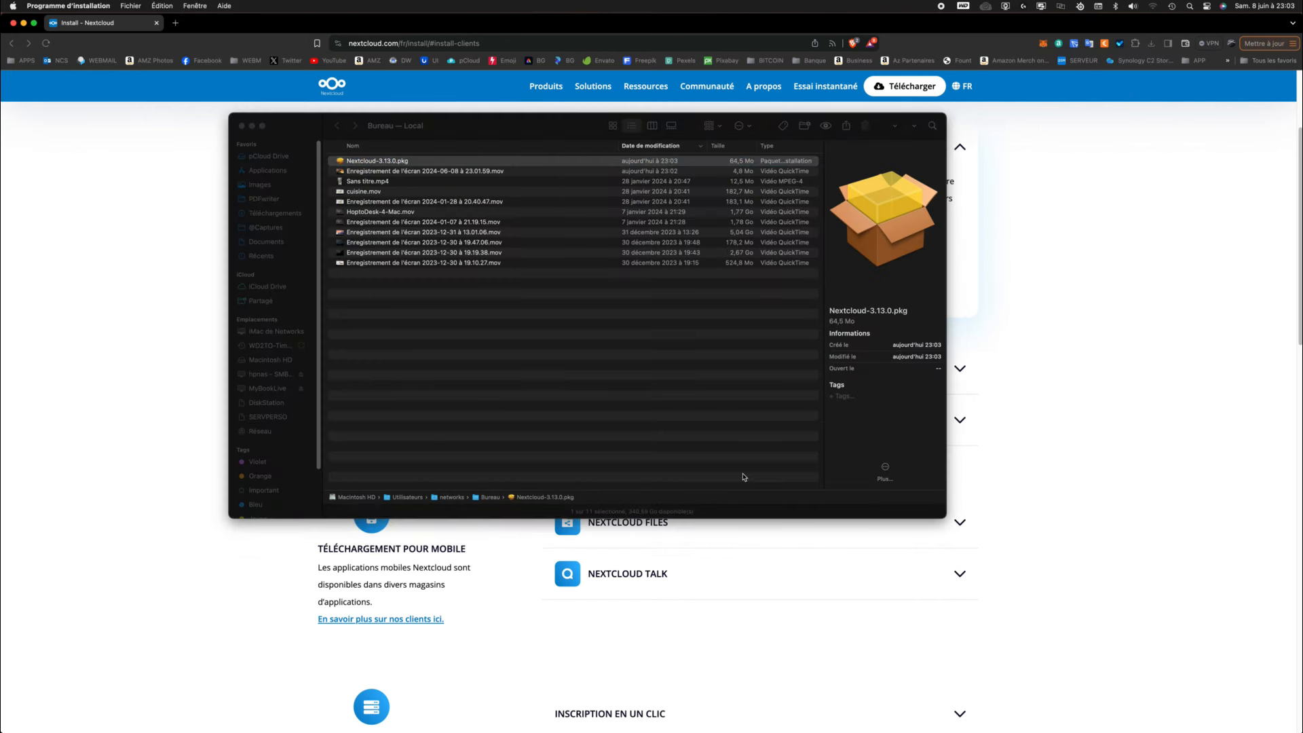
click(773, 418)
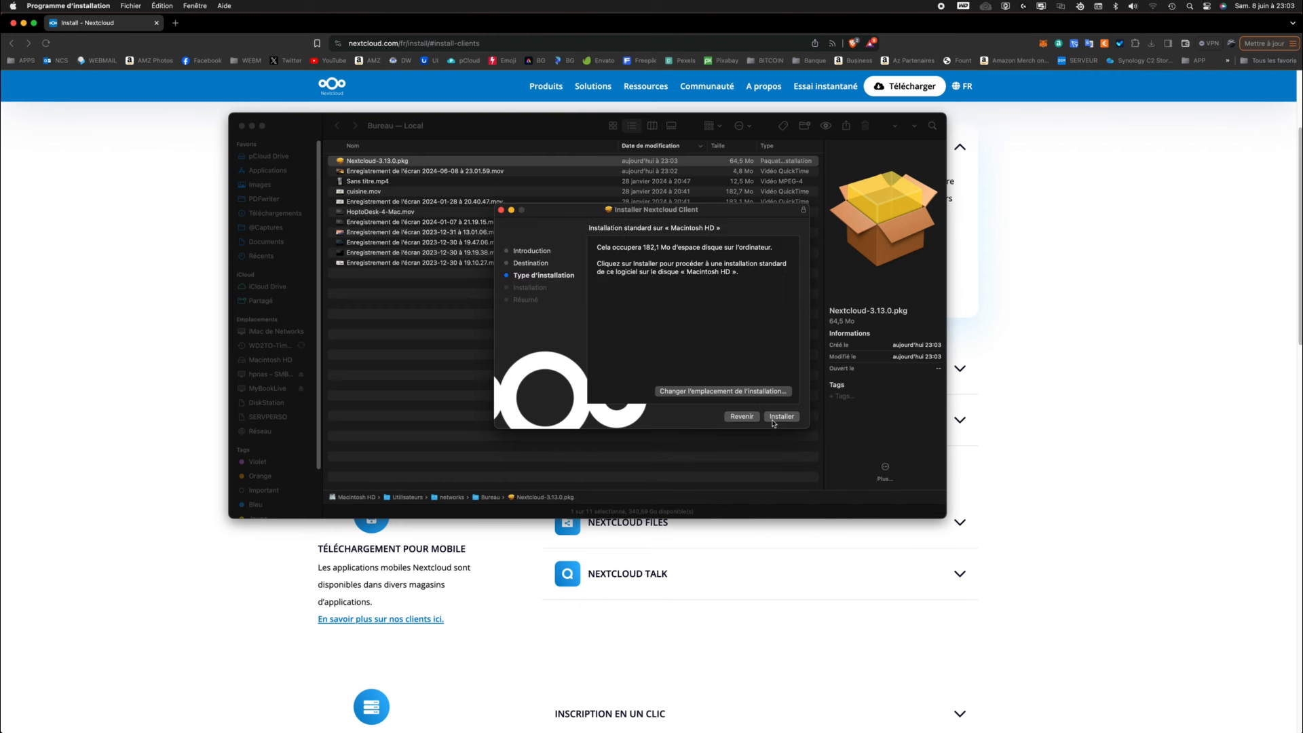
click(241, 125)
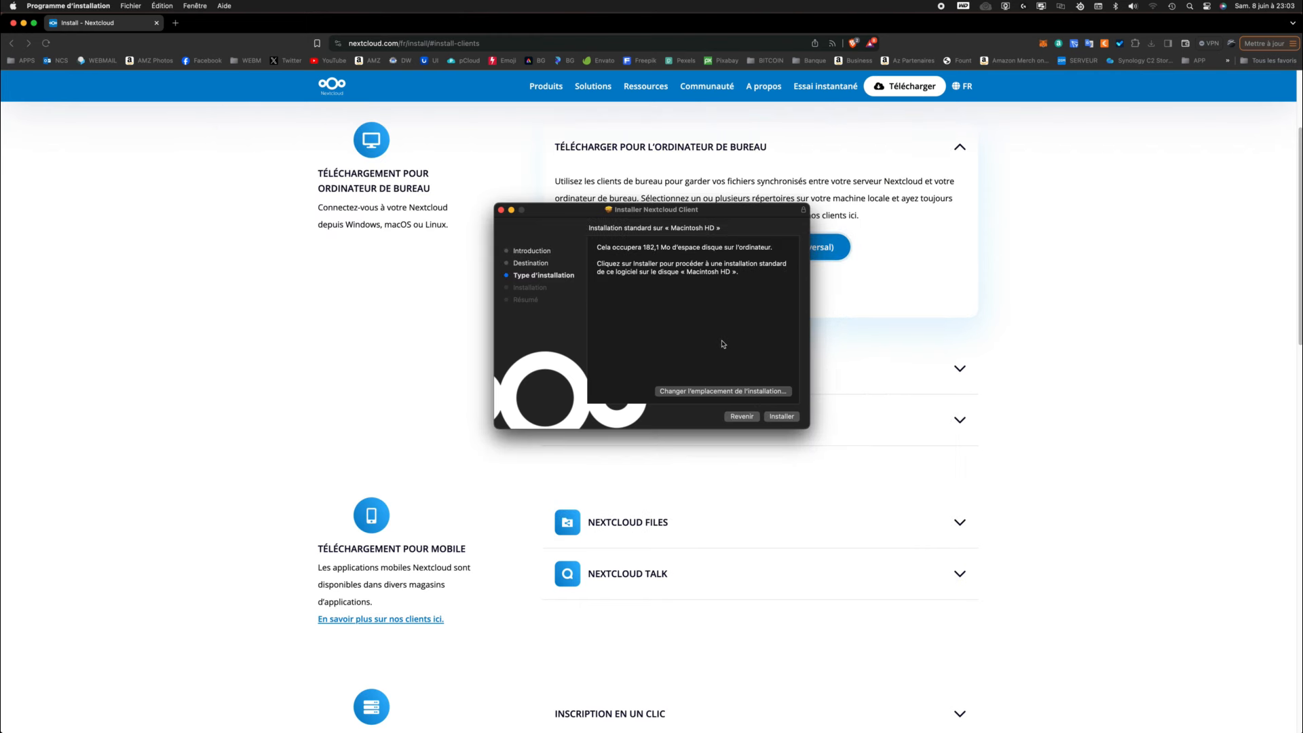
Start the standard installation on Macintosh HD, authorise it with the account password, and allow the installer access to the Bureau folder
click(781, 416)
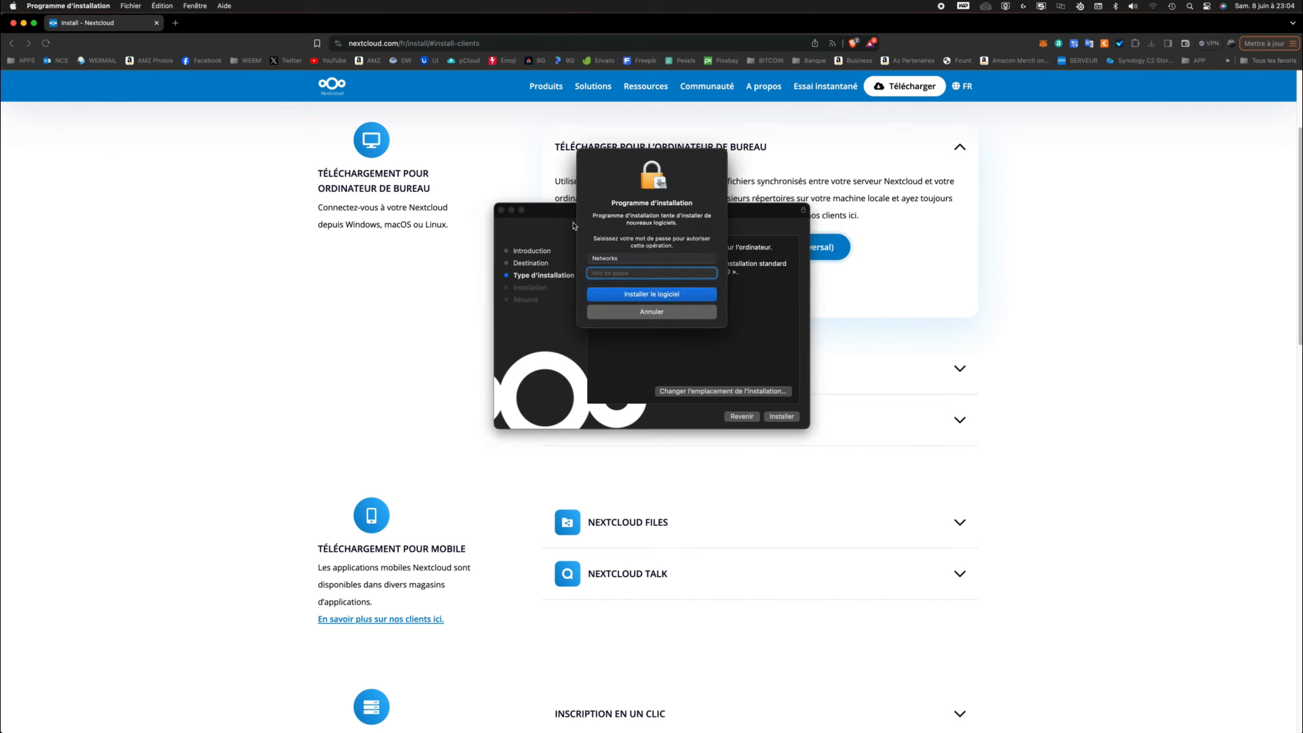
text(•••••)
key(Return)
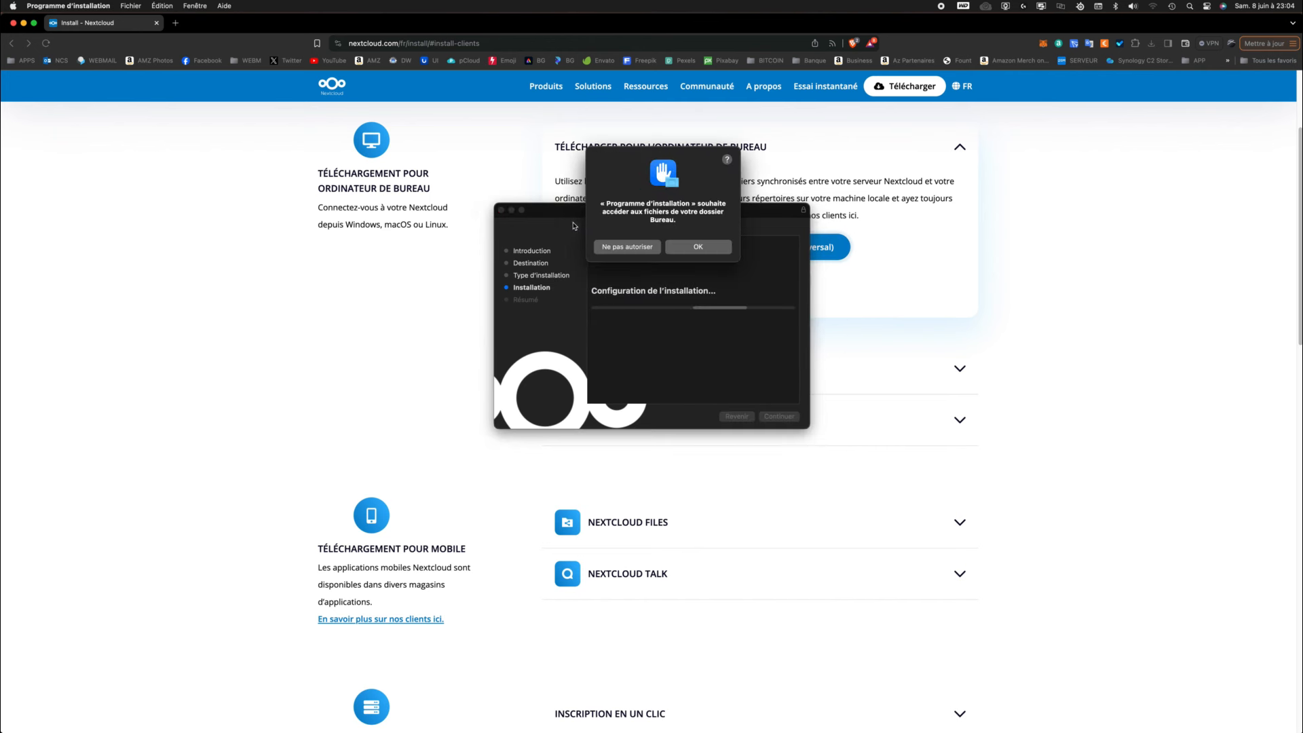
click(693, 250)
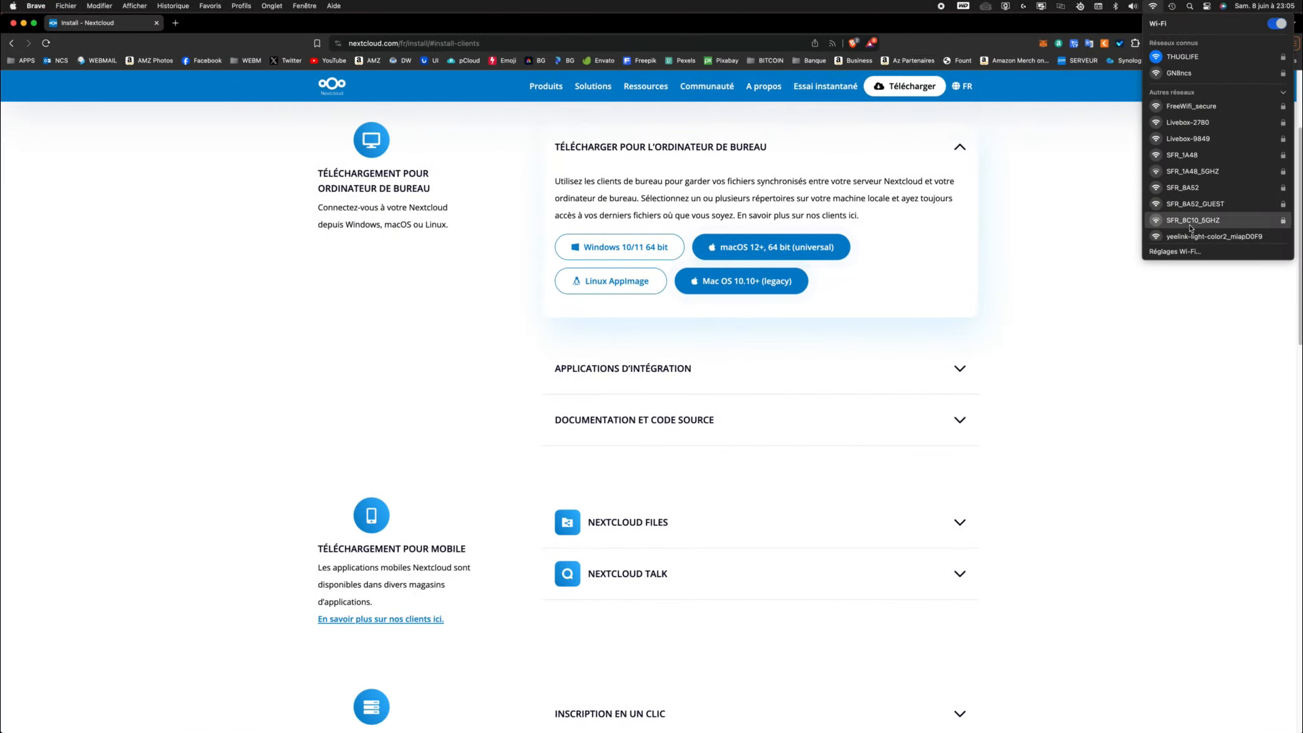
Switch the Wi-Fi connection to the second known network, and find and launch the Nextcloud client
click(1180, 73)
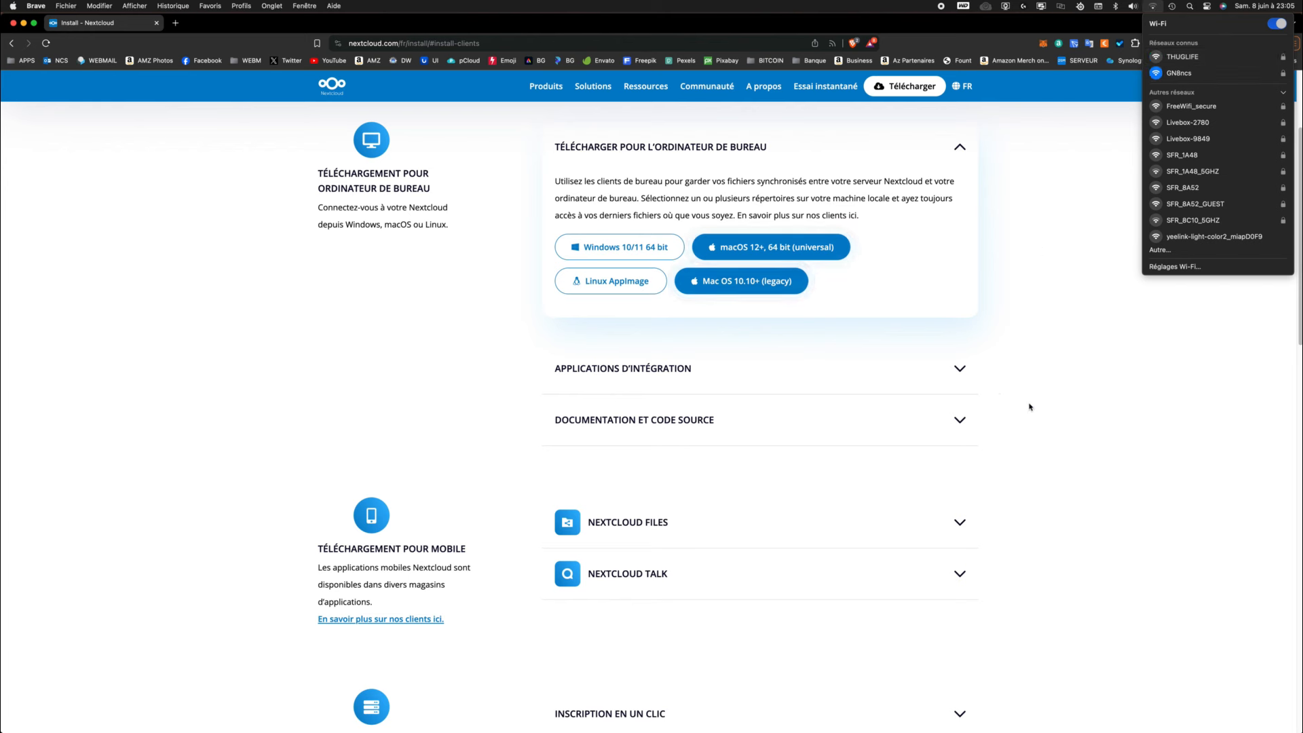
click(1099, 378)
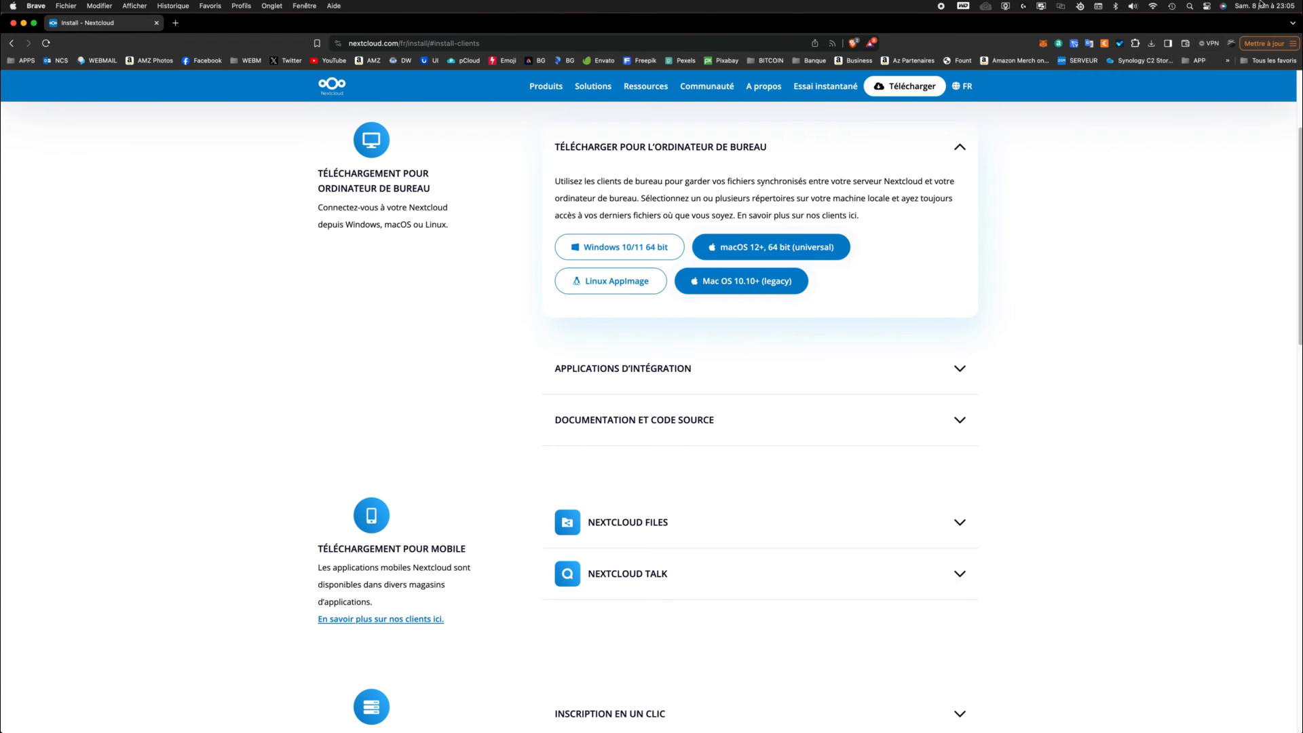
click(1190, 7)
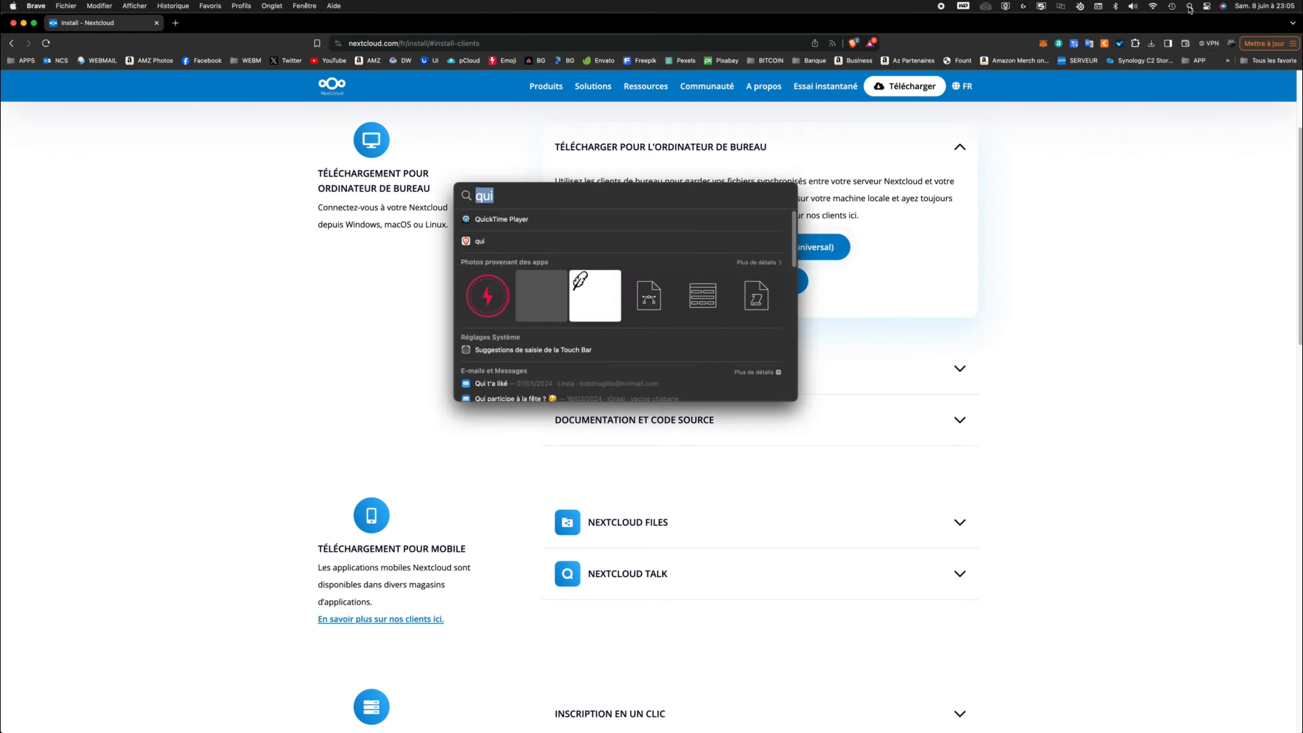
text(nextcloud)
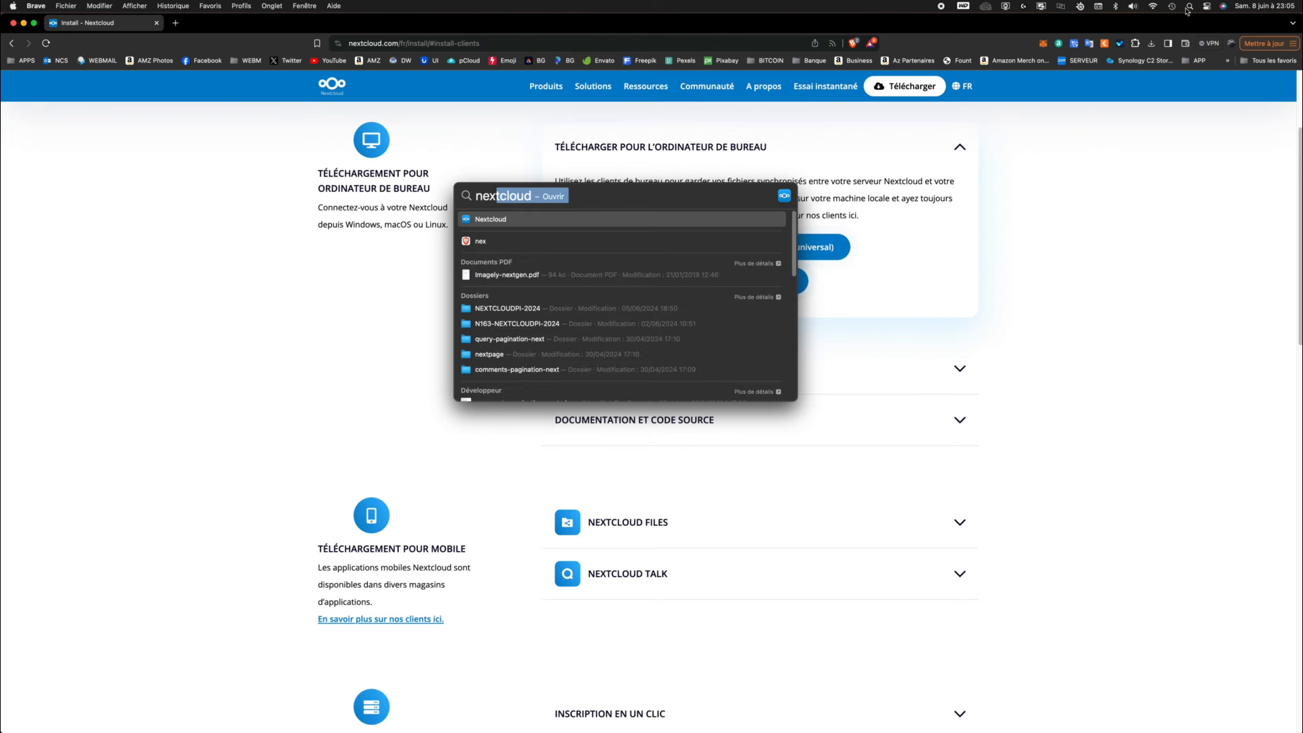
key(Return)
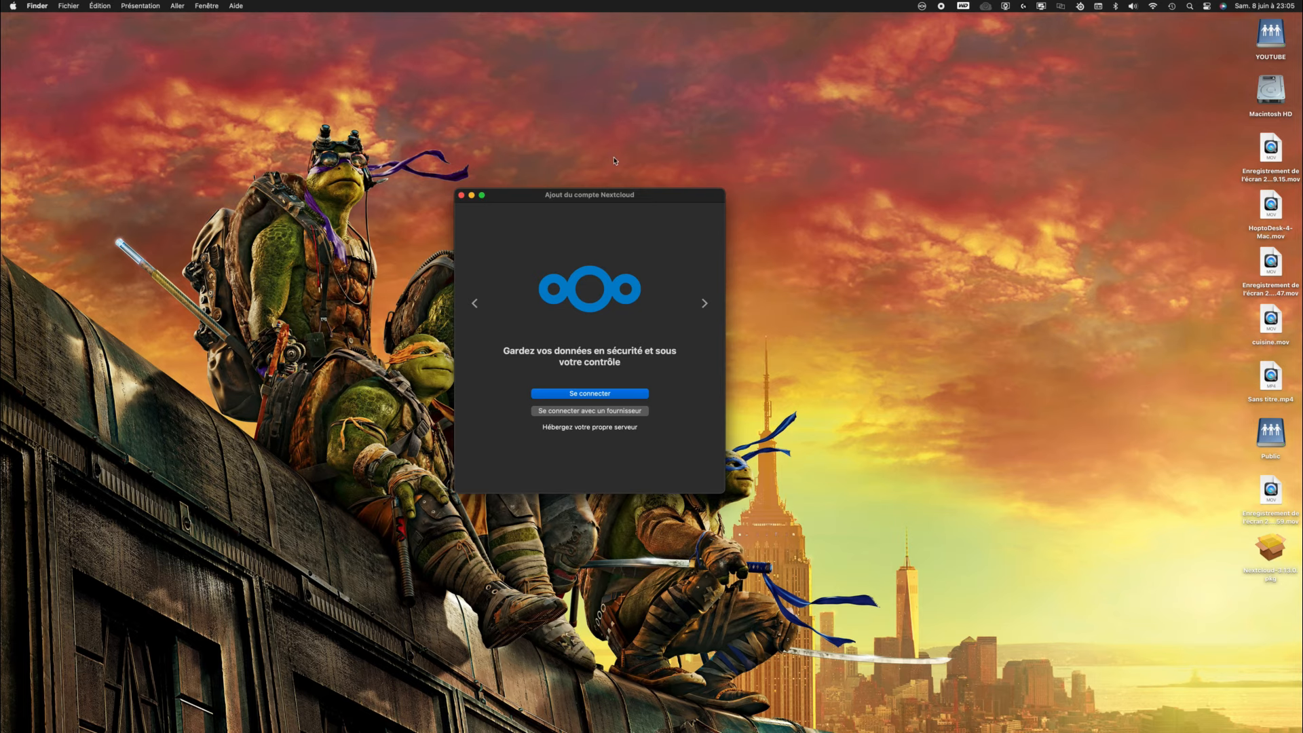
click(613, 393)
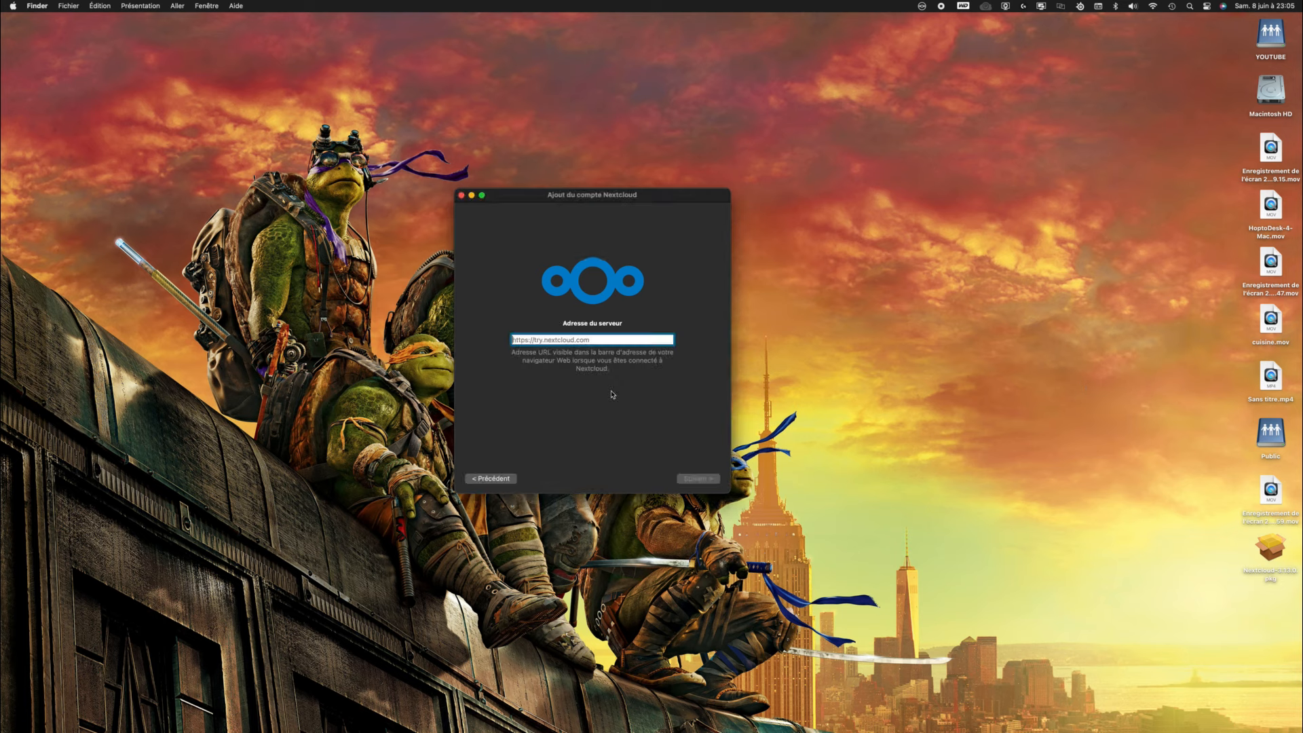
text(https://92.150.154.183)
click(712, 478)
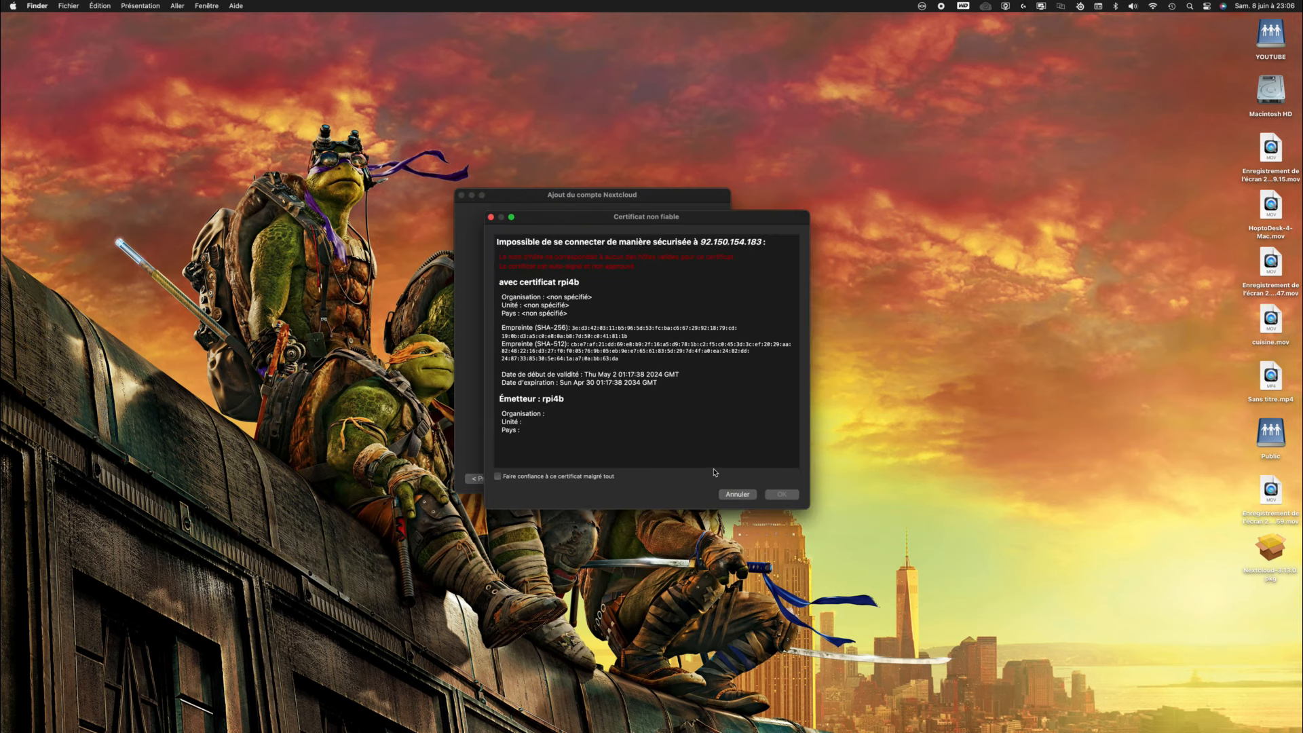
click(541, 476)
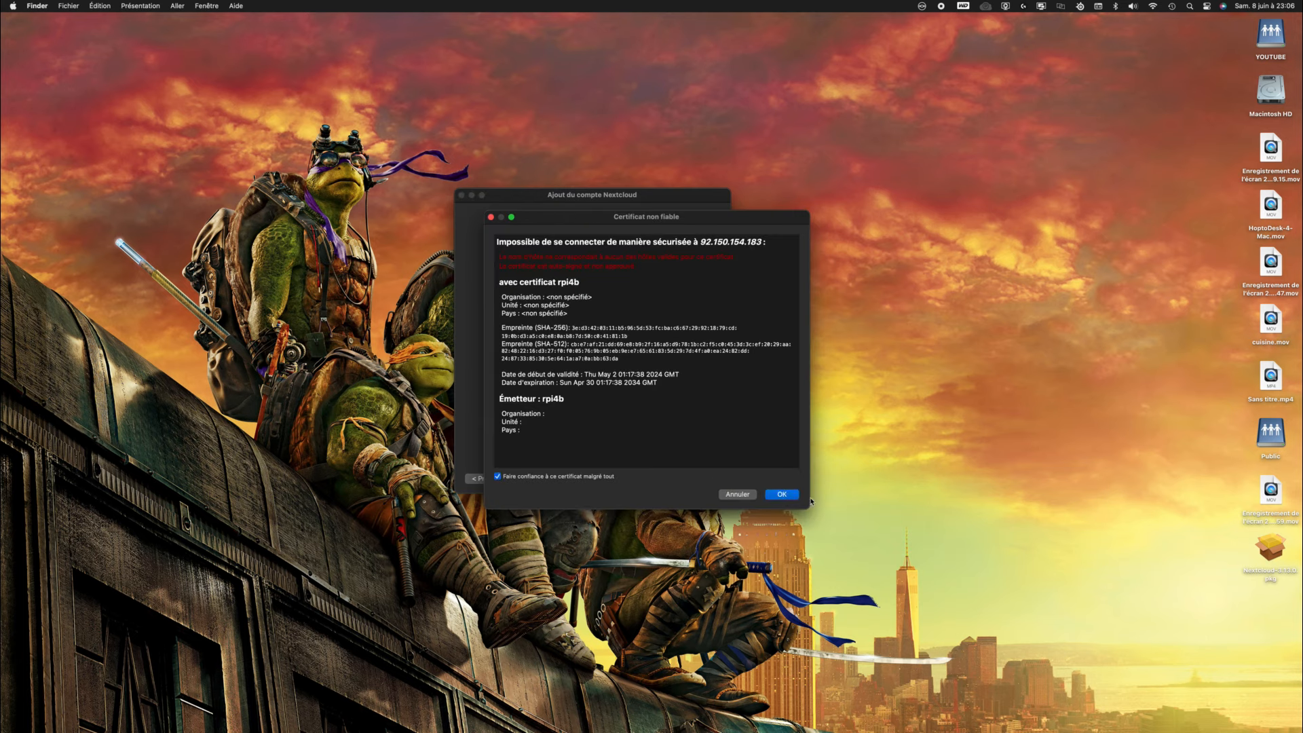
click(794, 498)
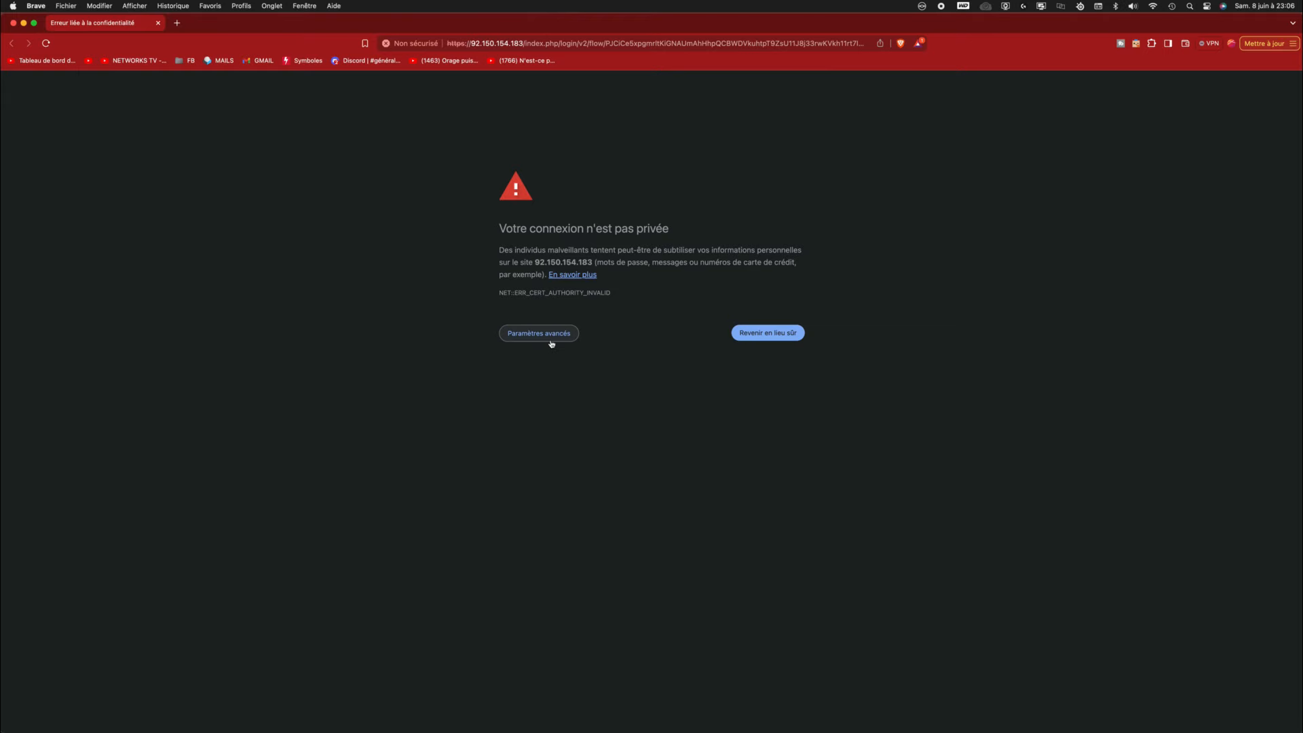
Continue to the 92.150.154.183 site despite the browser's privacy warning and start connecting the desktop client to the account
click(552, 340)
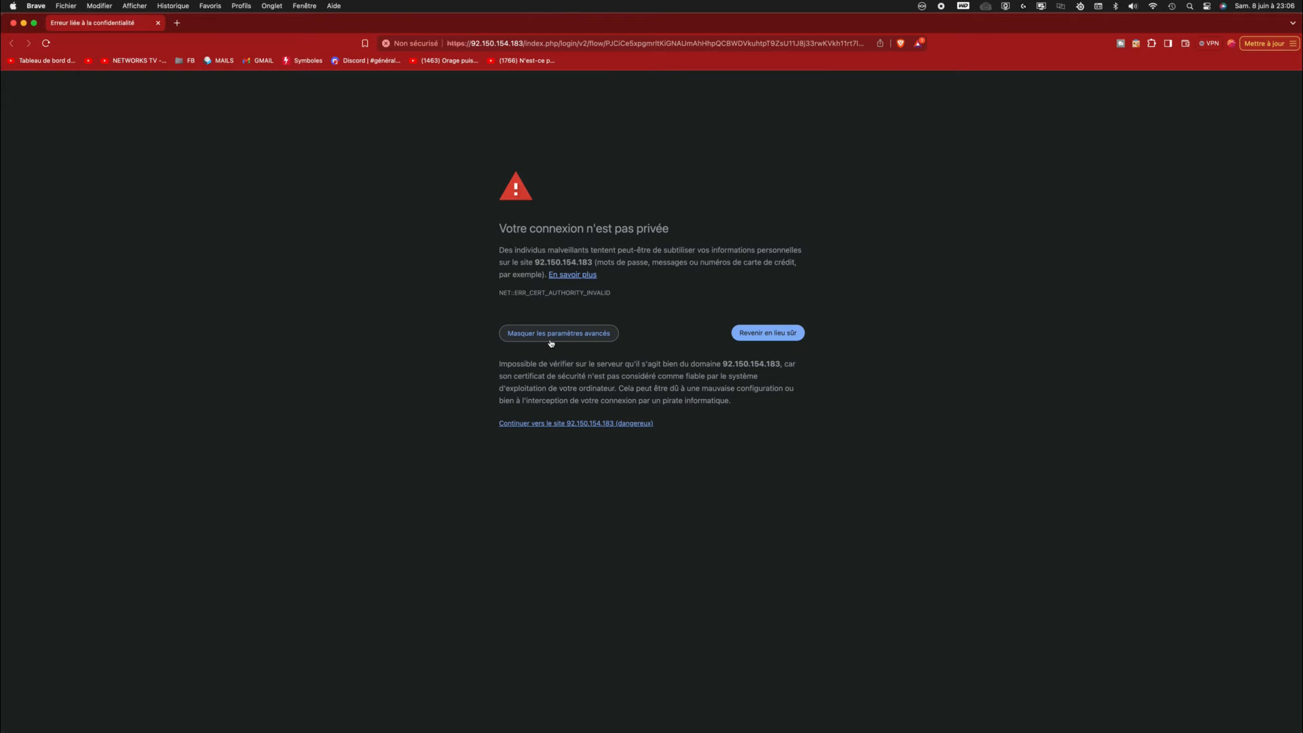
click(540, 423)
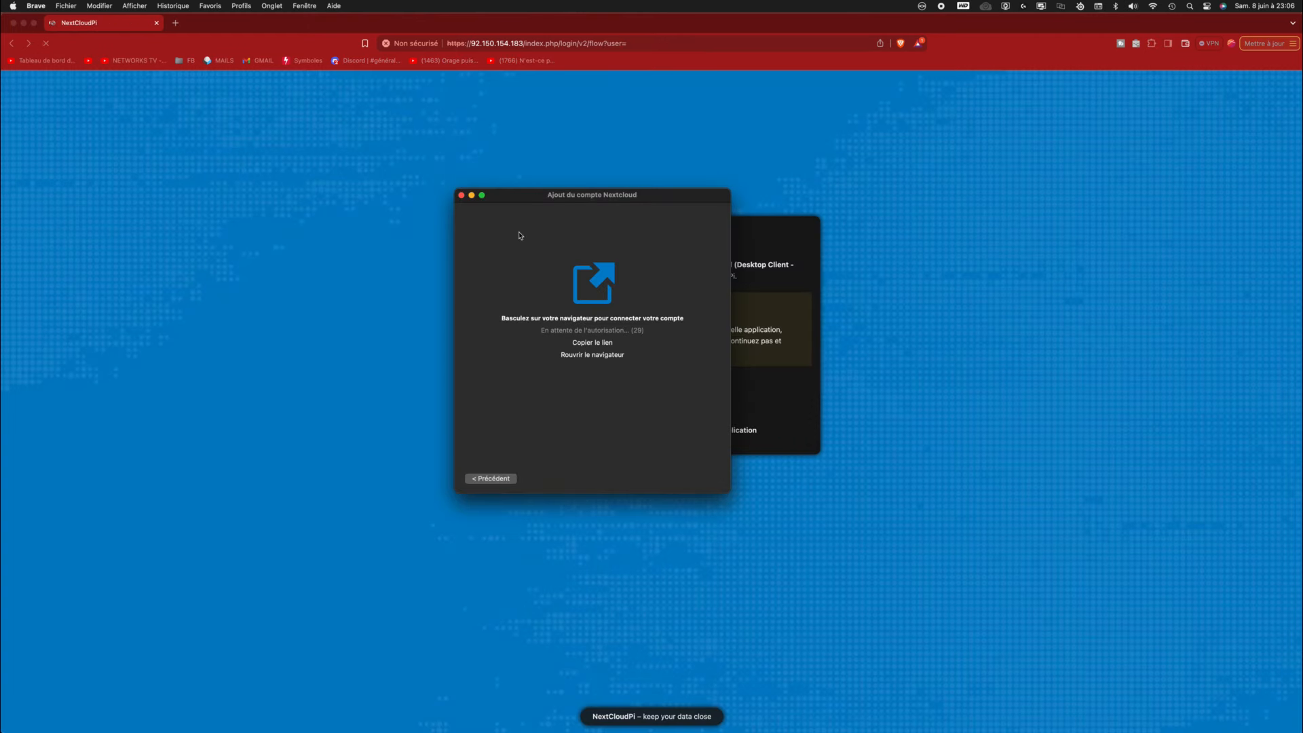
click(984, 164)
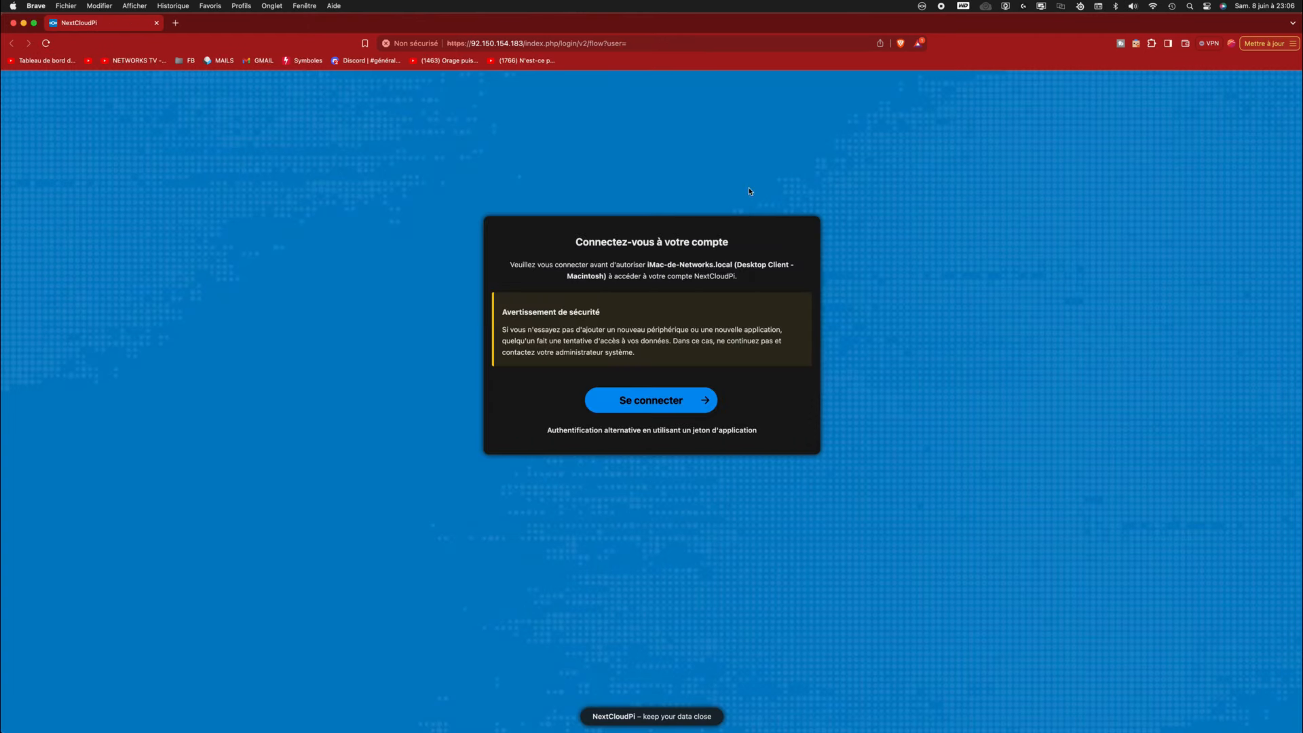
click(649, 410)
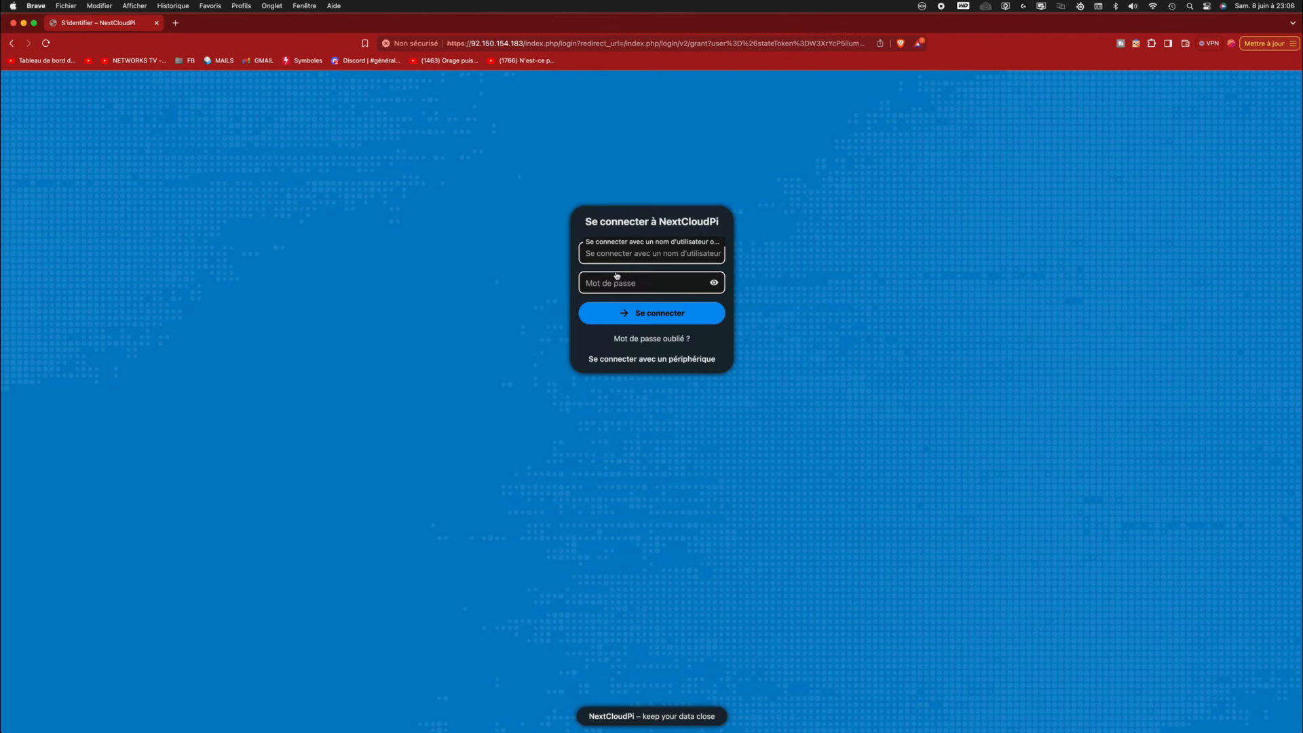
Sign in to NextCloudPi with the account's username and password, and authorise the desktop client
text(networks)
key(Tab)
text(••)
key(Return)
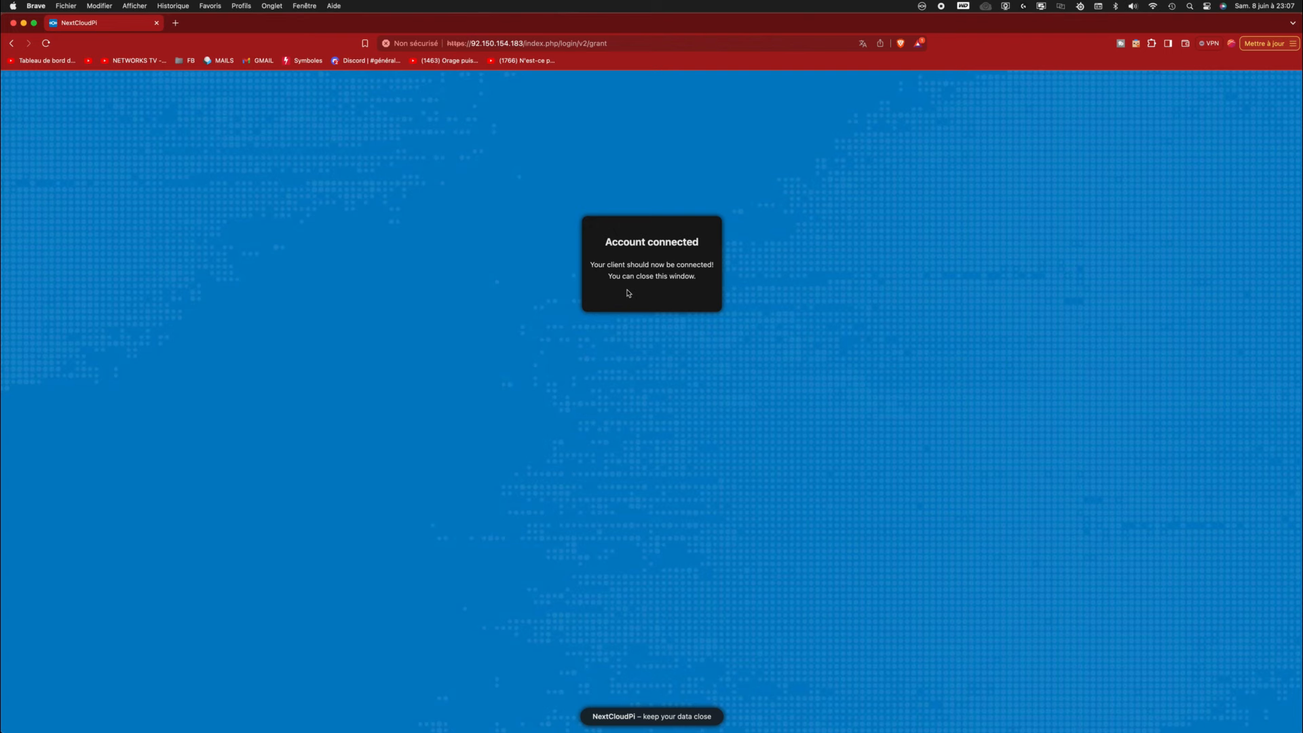
Close the browser window and complete the account connection with everything synchronised from the server to the default local folder
click(14, 24)
click(627, 443)
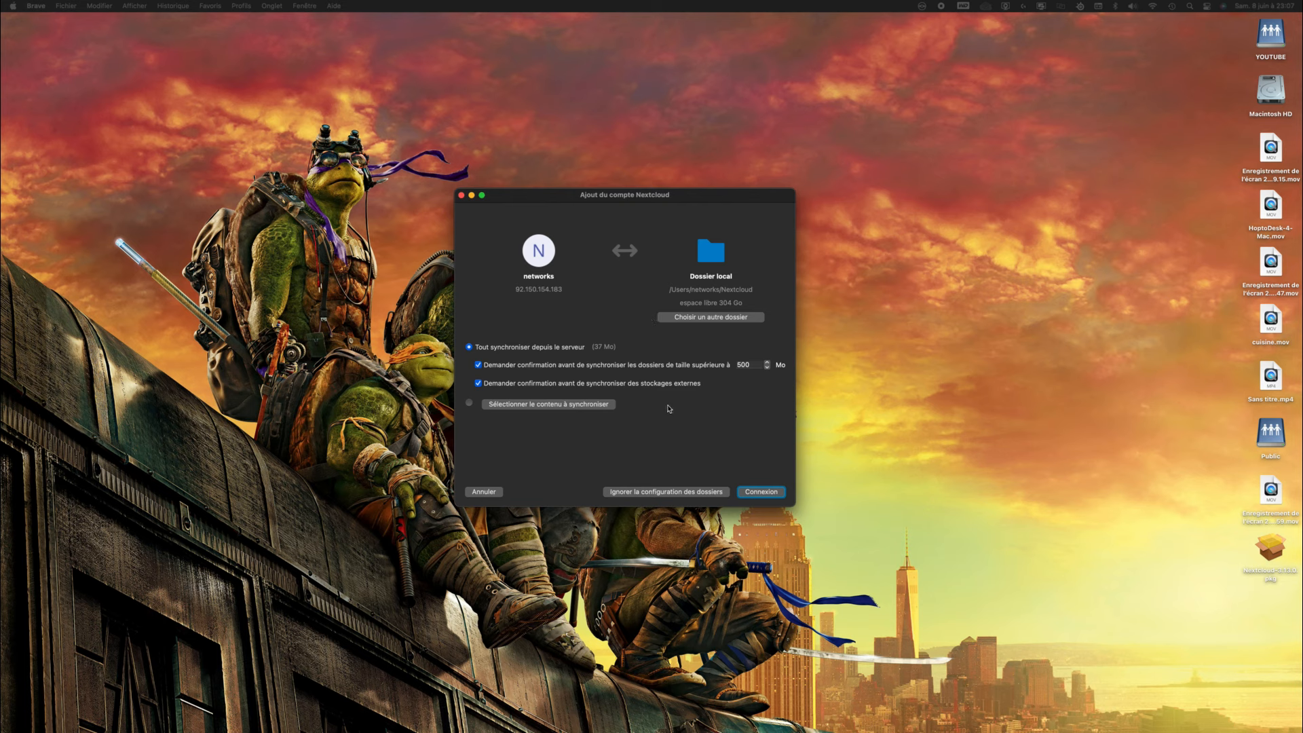
click(760, 496)
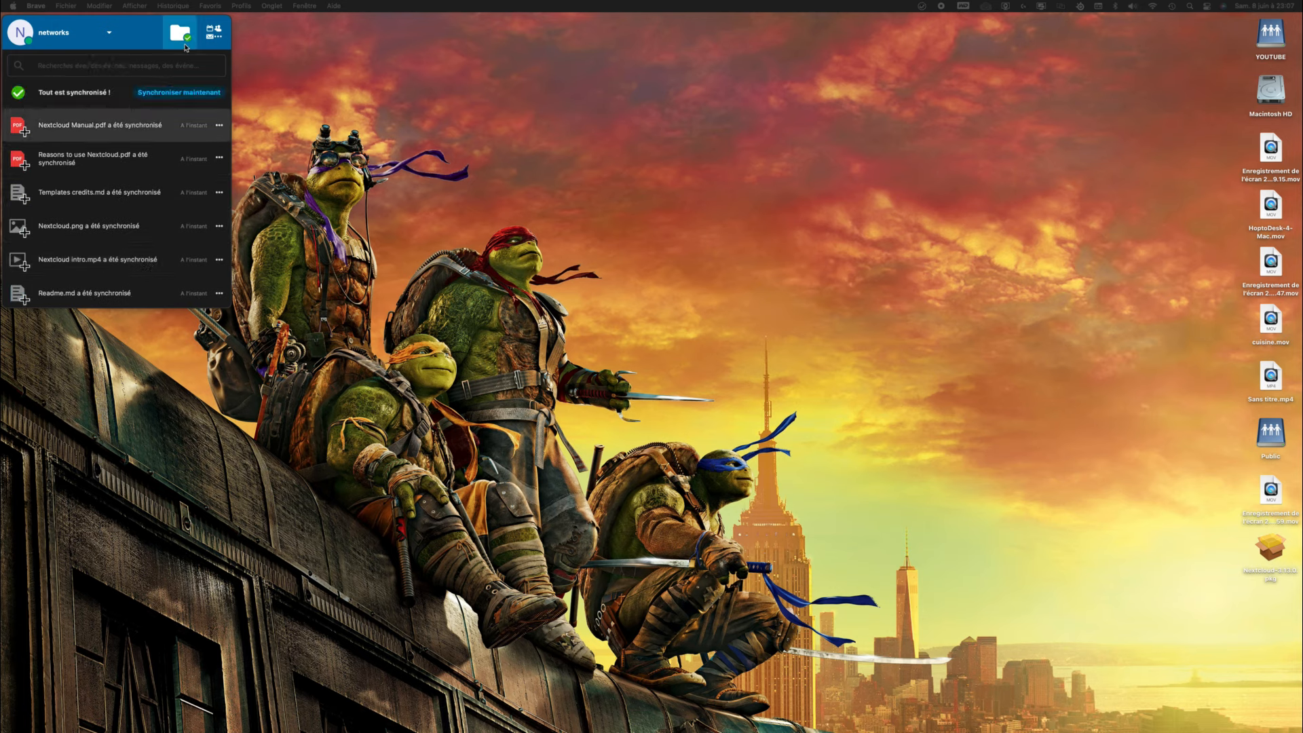
Open the local Nextcloud folder from the client, view Nextcloud.png, and close the preview
click(181, 34)
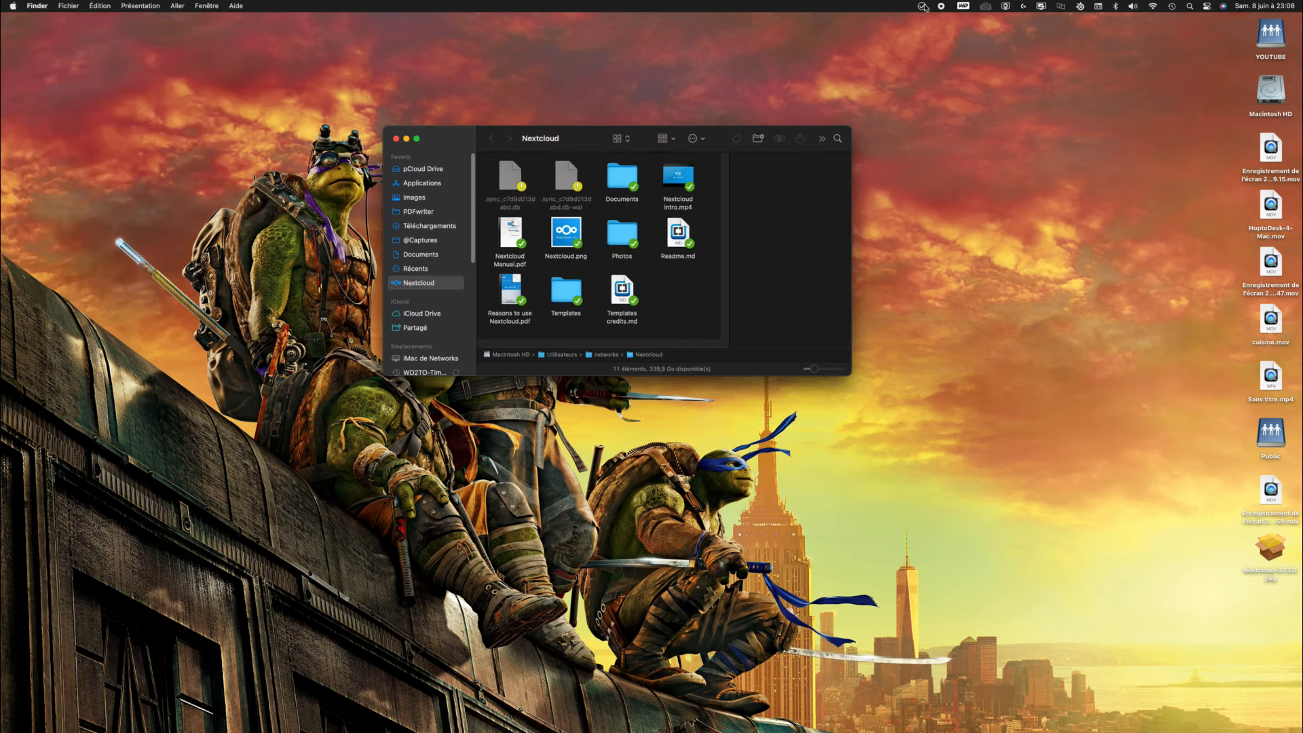
click(922, 6)
click(922, 6)
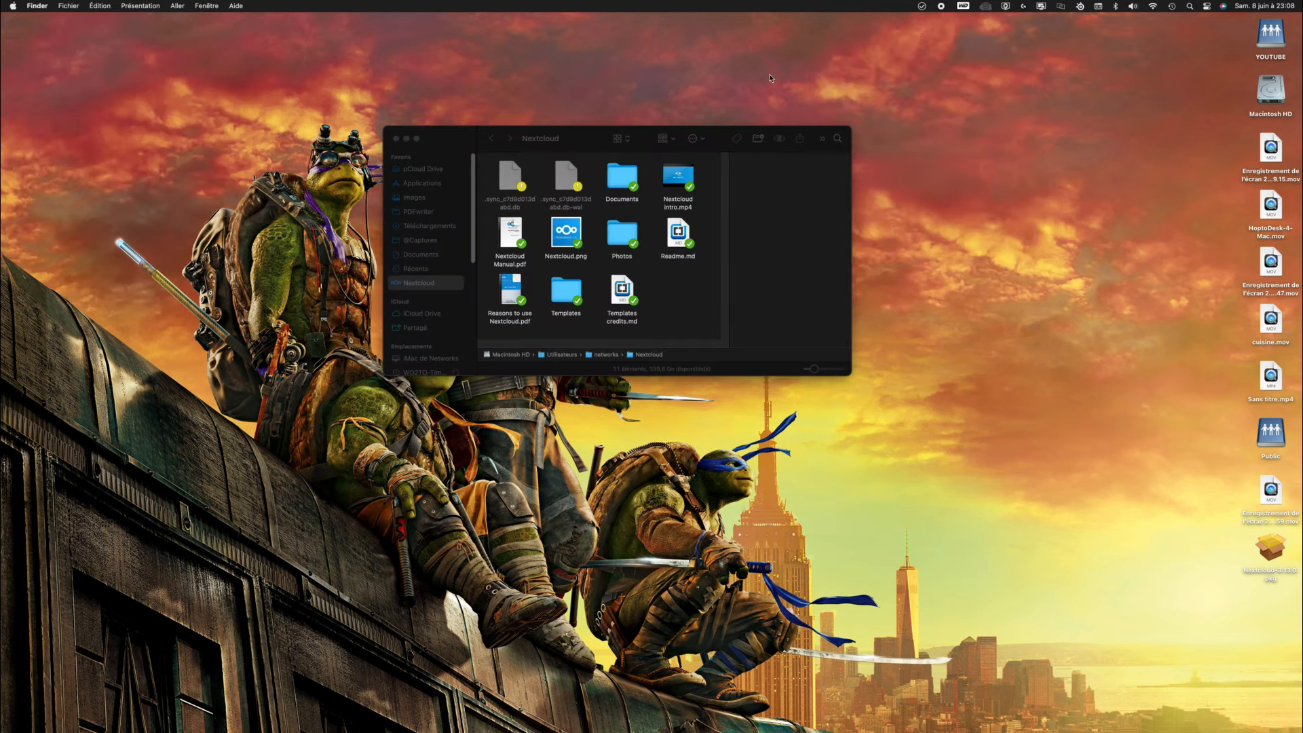
double_click(566, 233)
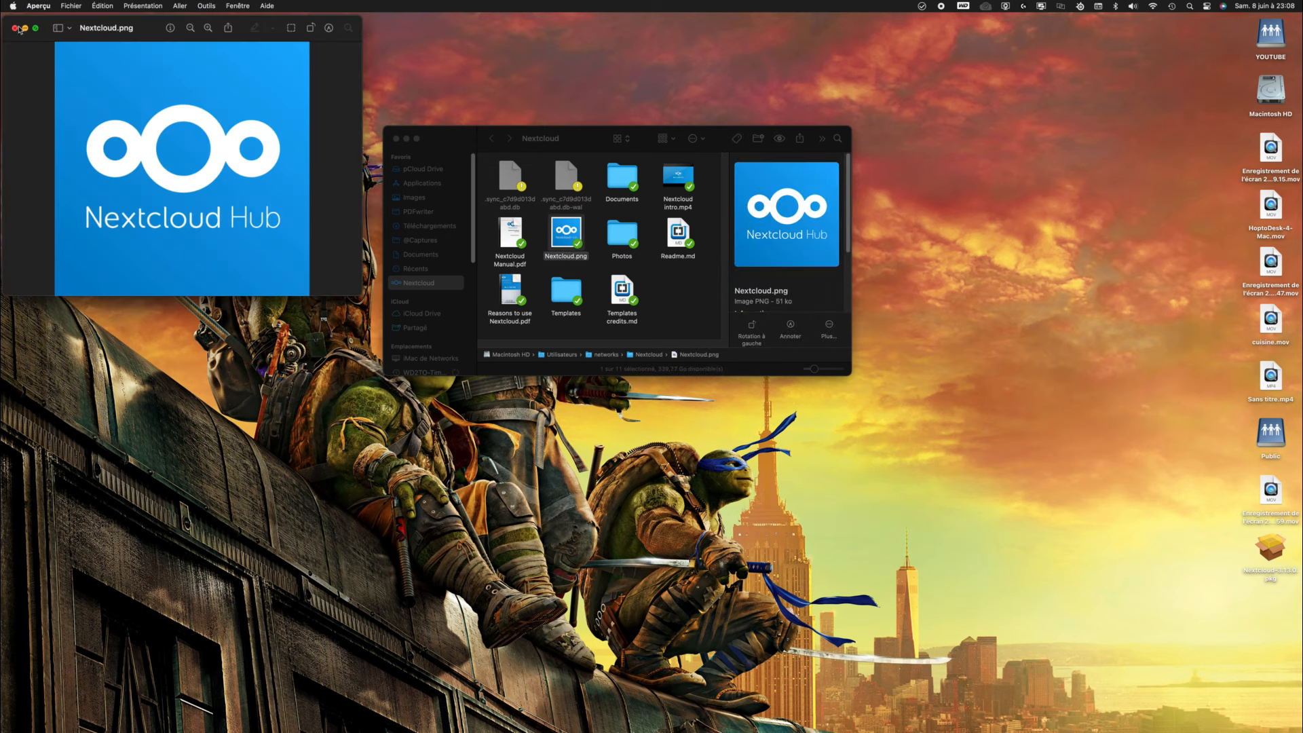
click(15, 29)
Open Reasons to use Nextcloud.pdf, look through its pages, and close it
click(511, 289)
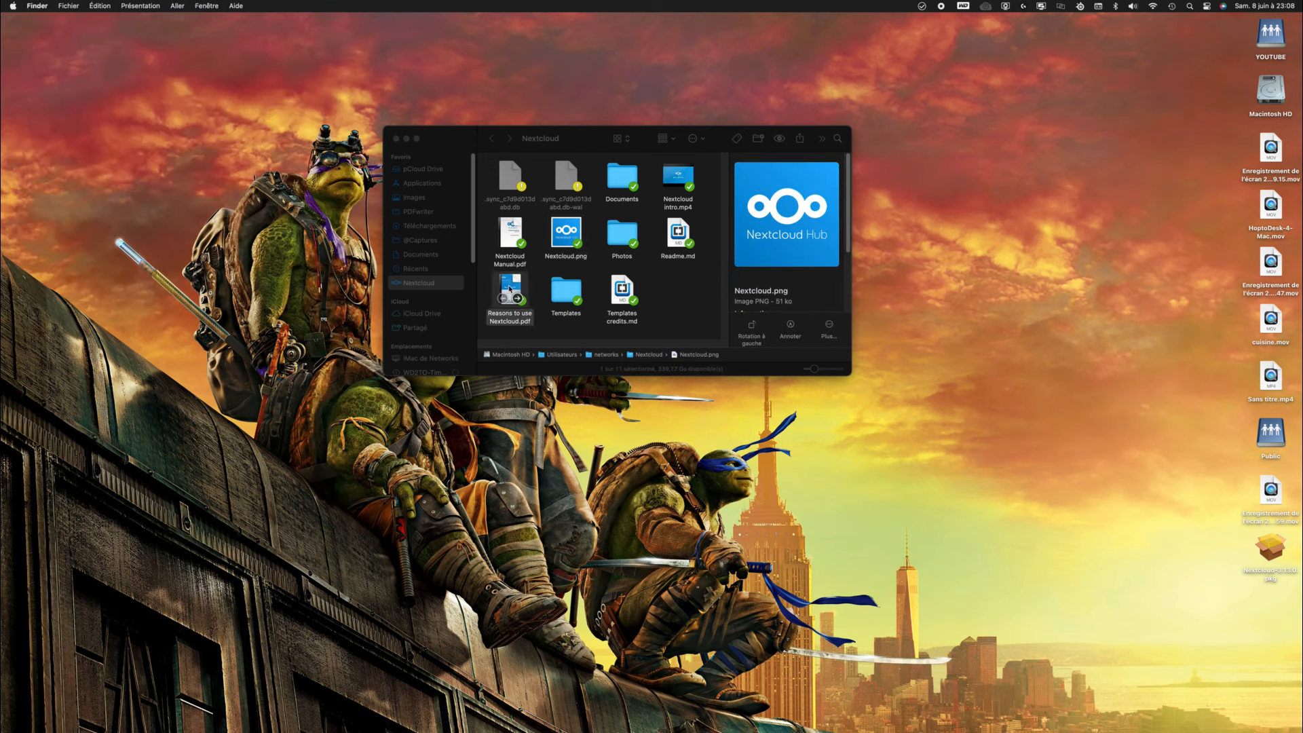
double_click(510, 289)
scroll(561, 378, down, 10)
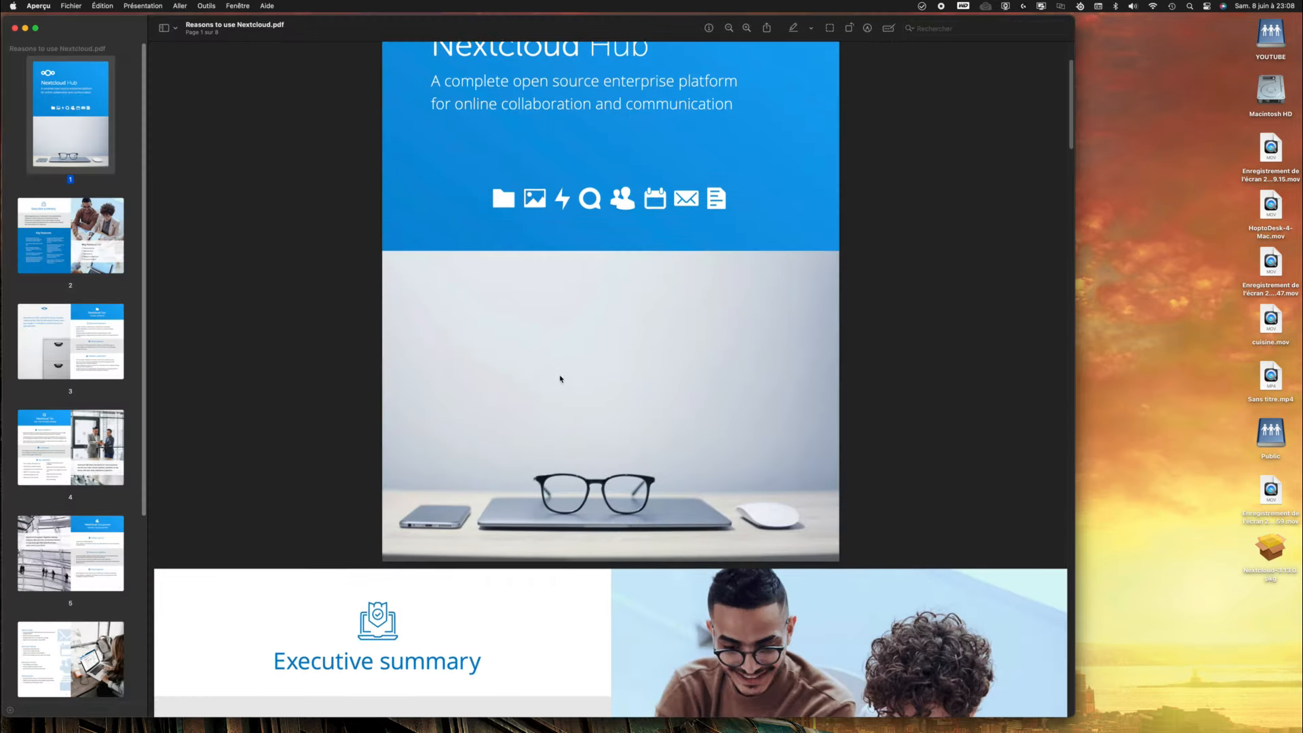
scroll(566, 381, down, 20)
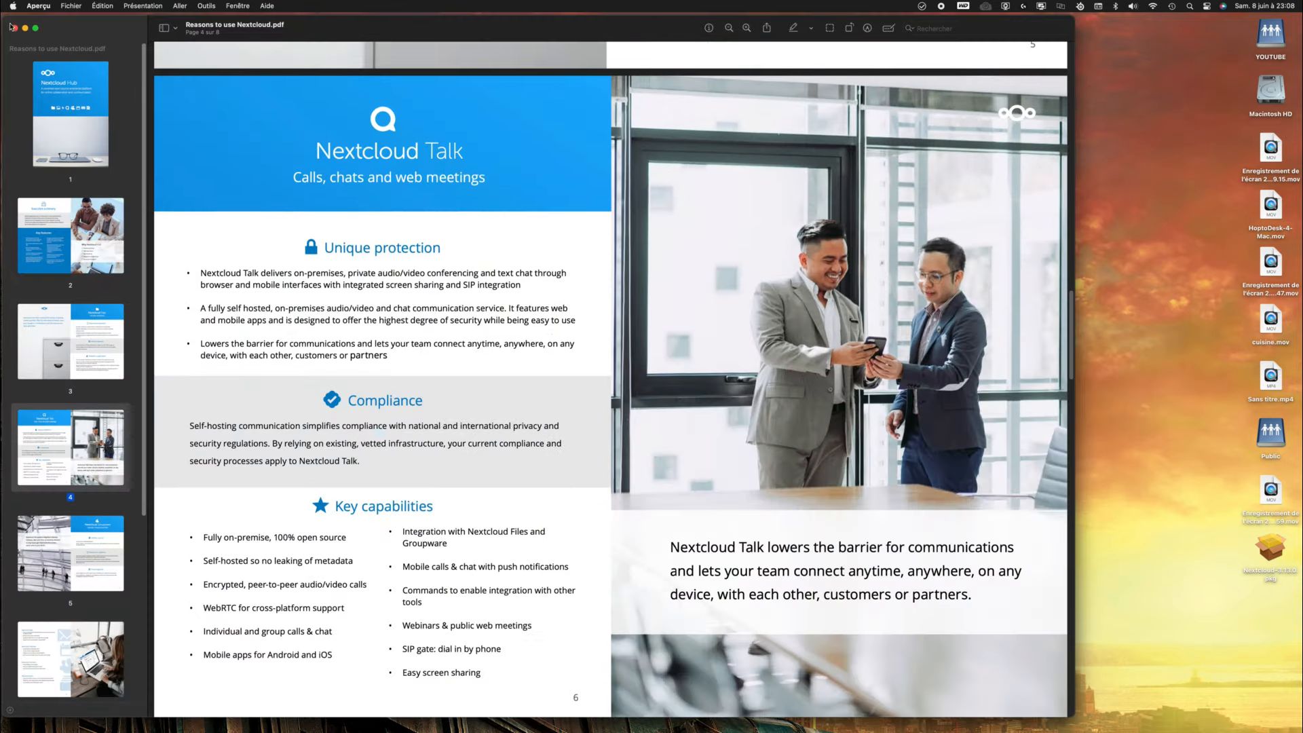
click(13, 28)
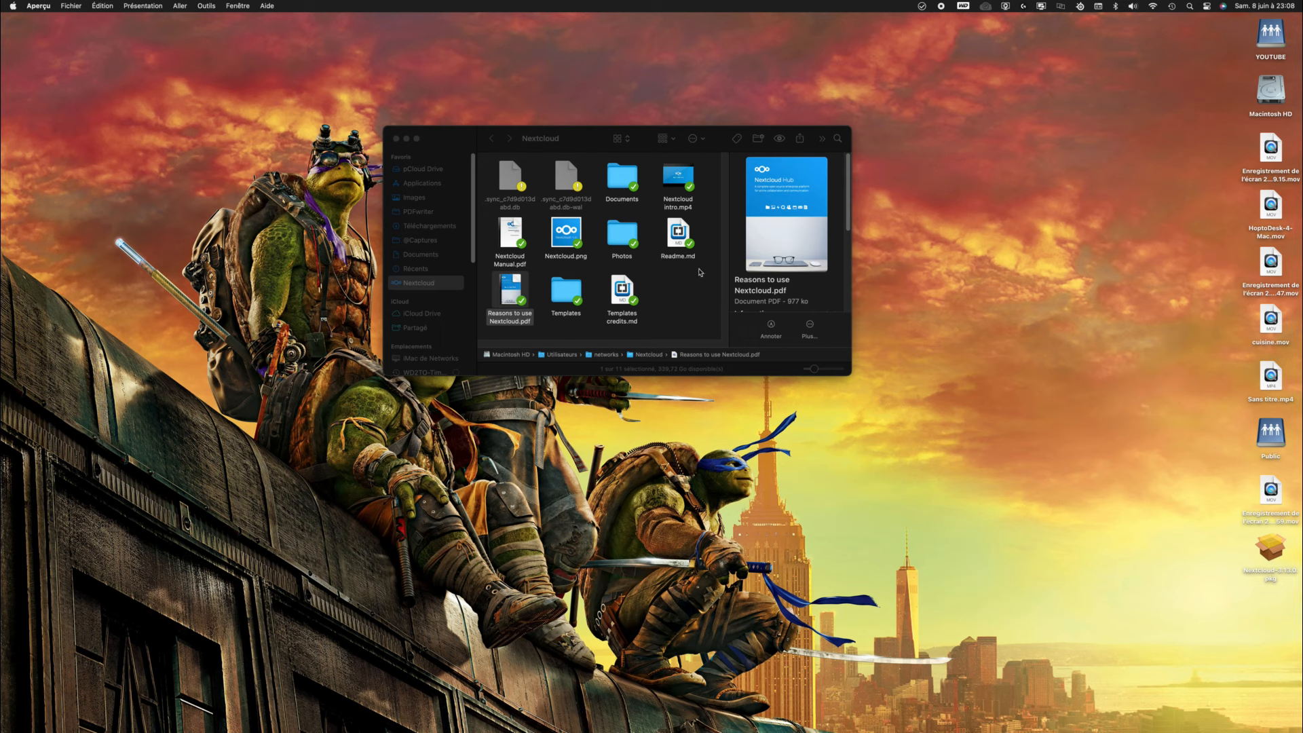
Examine the Nextcloud activity and sharing options of Reasons to use Nextcloud.pdf, and close the details window
right_click(517, 282)
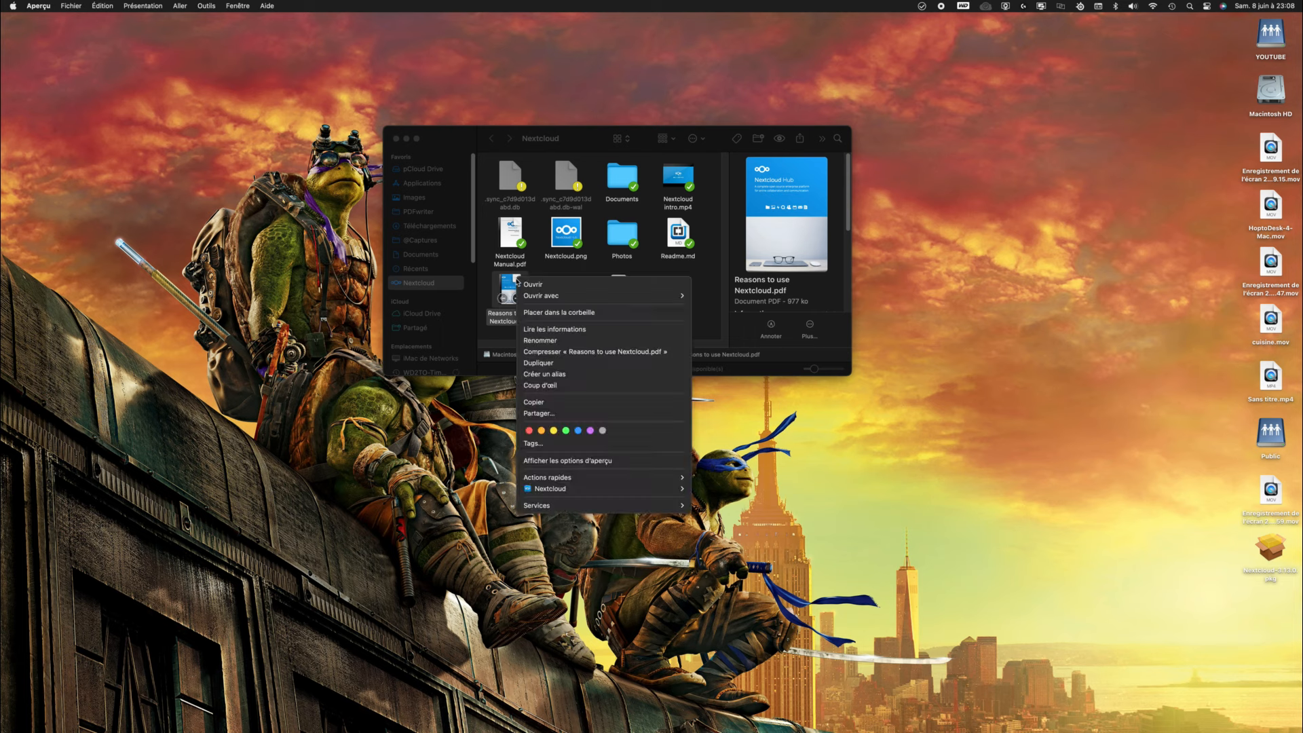
mouse_move(679, 489)
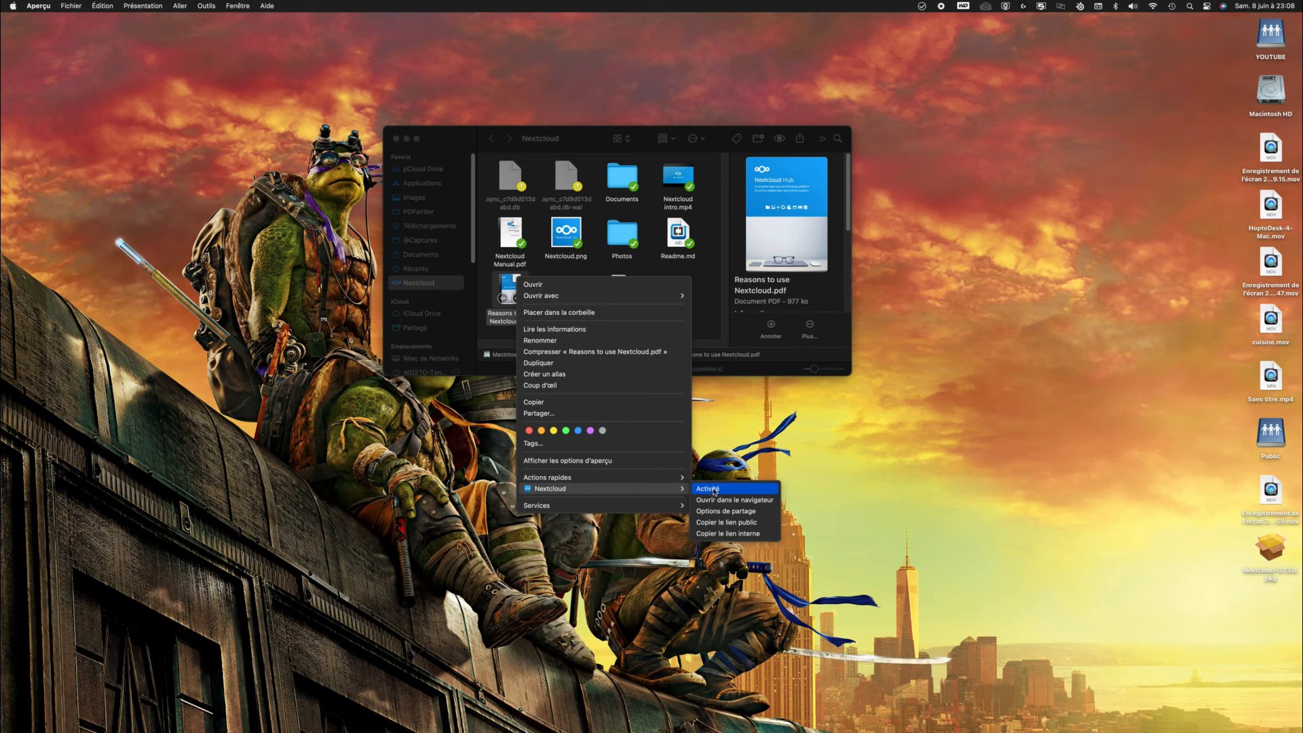
click(710, 490)
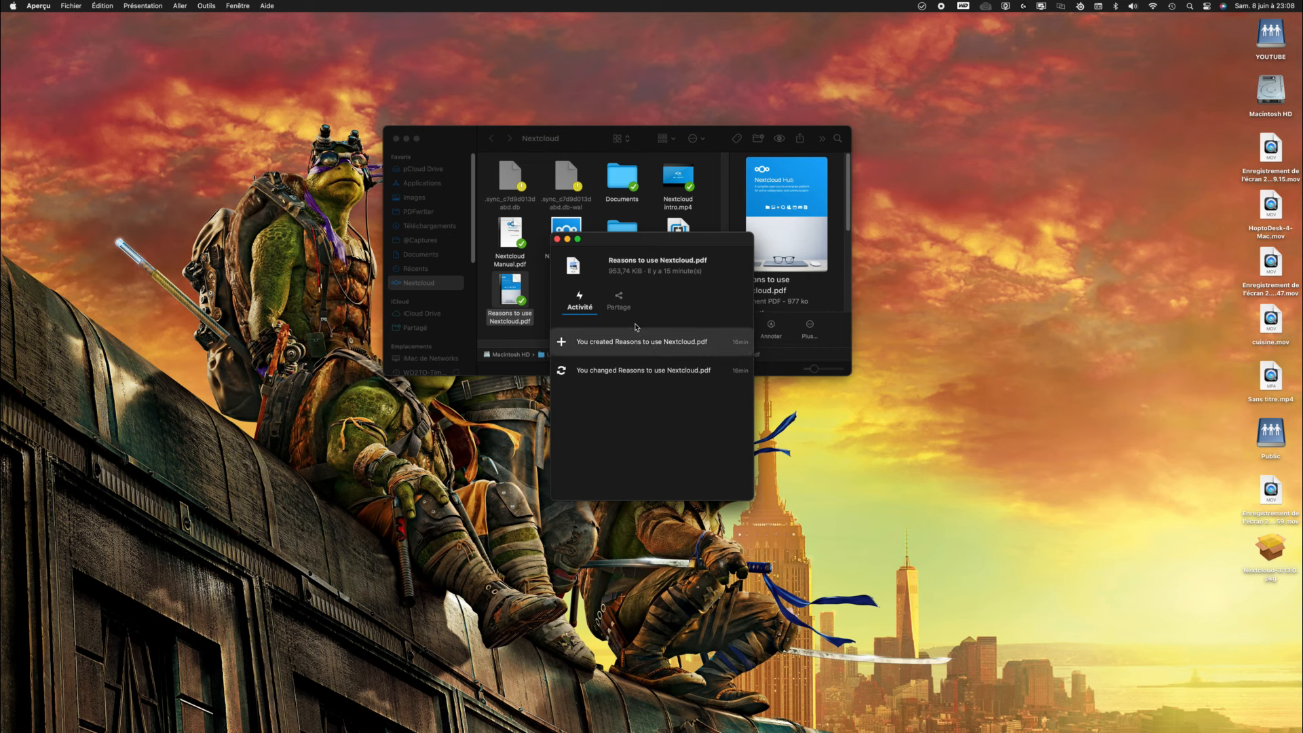
click(618, 300)
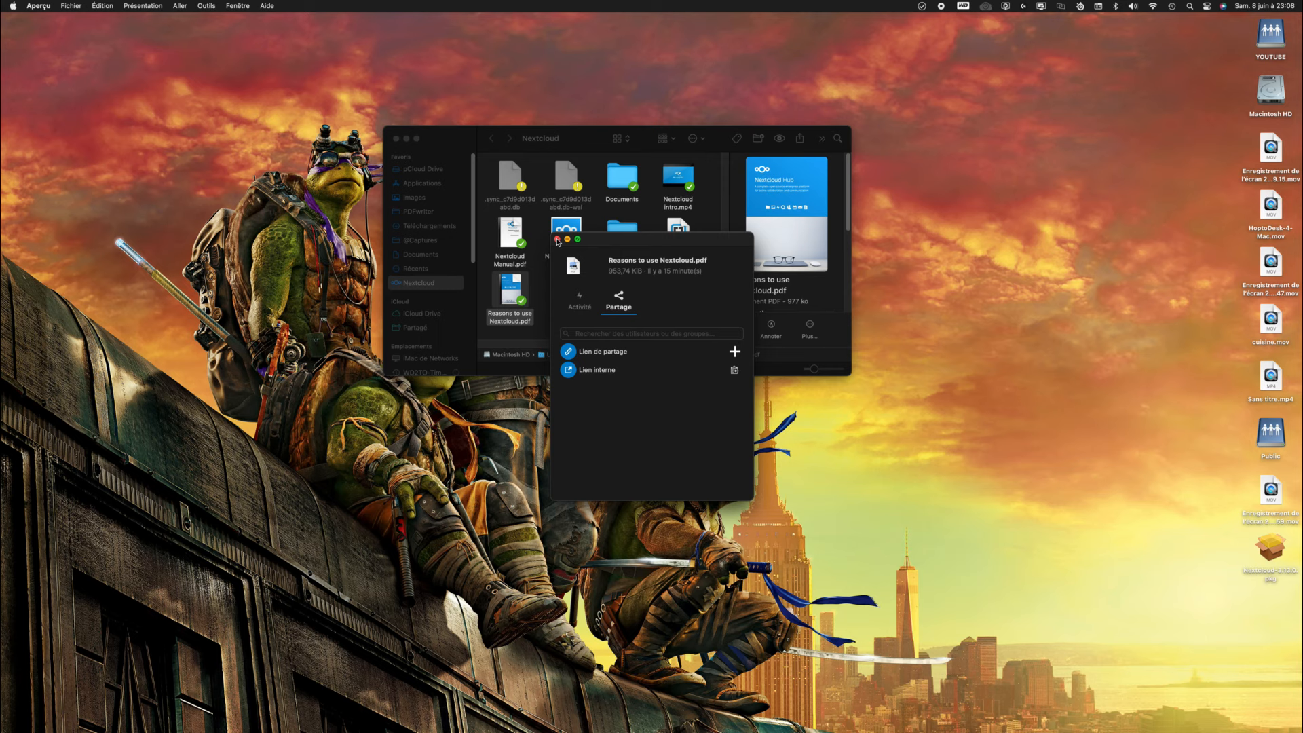
click(557, 239)
Move Readme.md from the Nextcloud folder to the trash
click(677, 245)
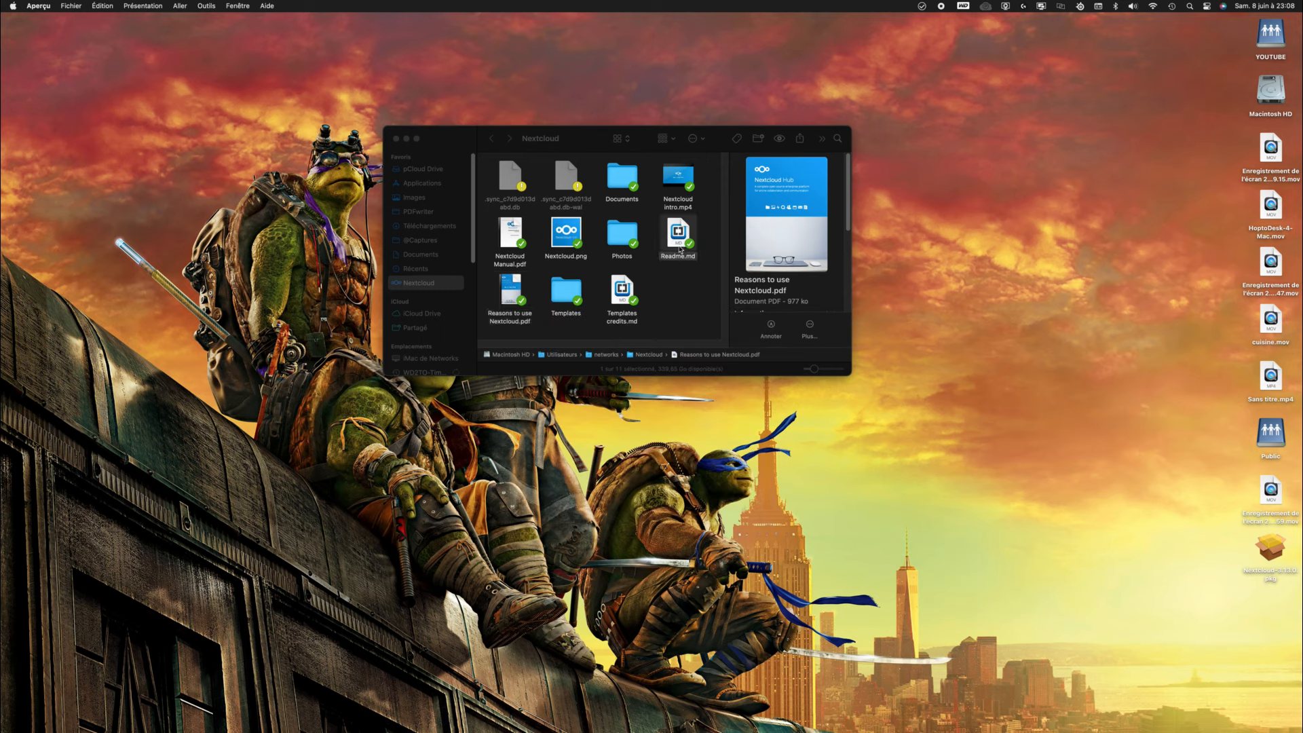
right_click(679, 247)
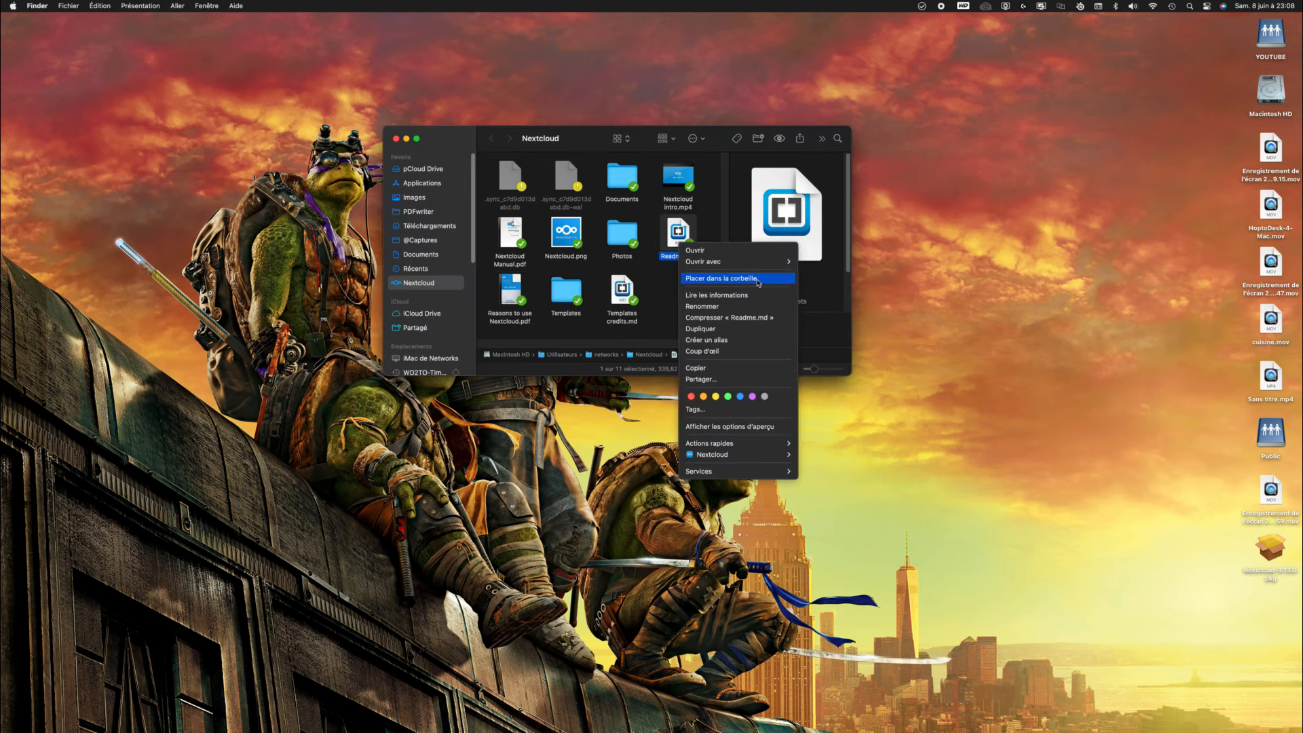
click(721, 278)
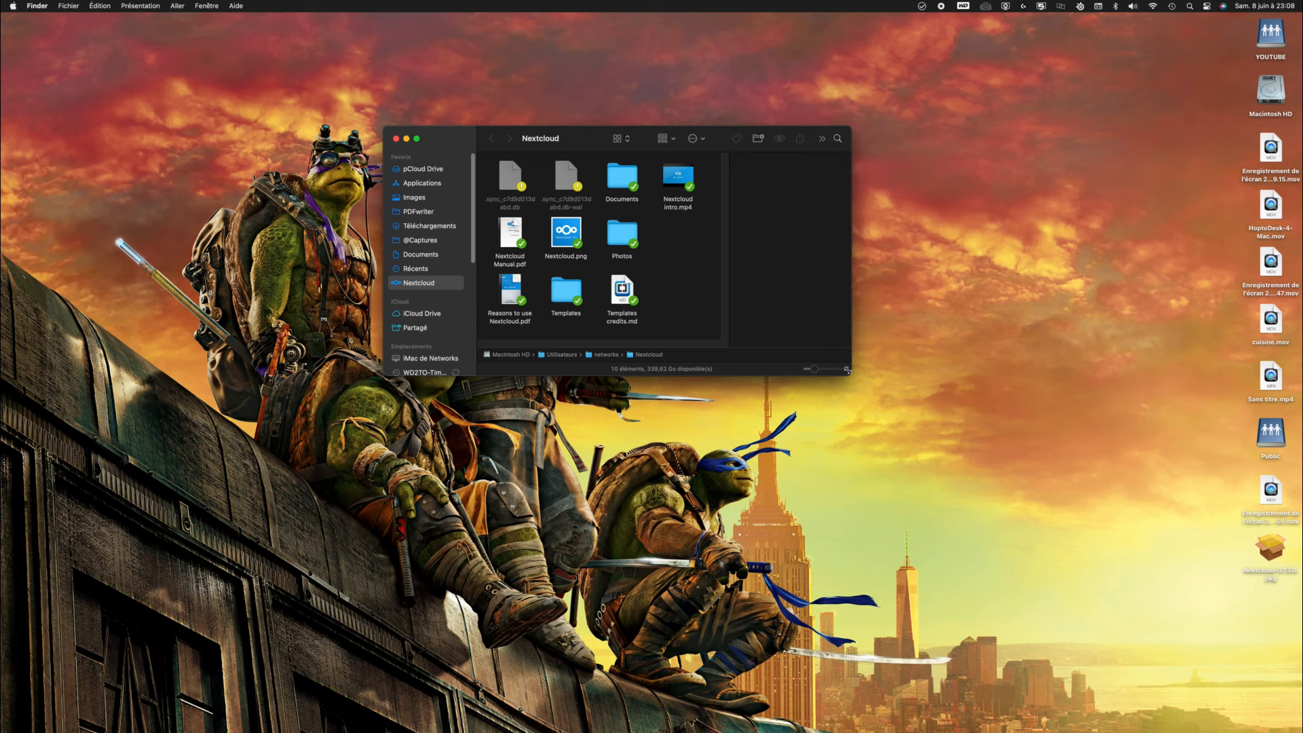
Copy cuisine.mov from the desktop into the Nextcloud folder and enlarge the Finder window
right_click(1270, 314)
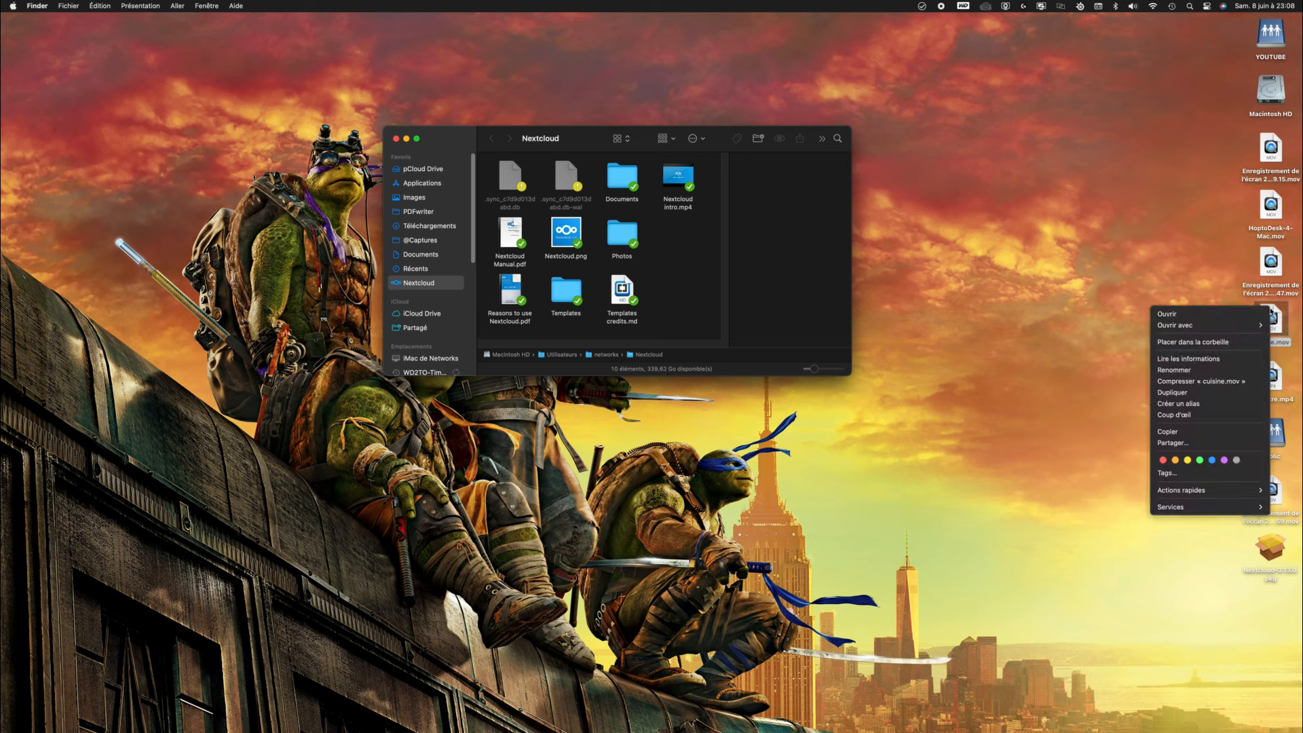
click(1180, 432)
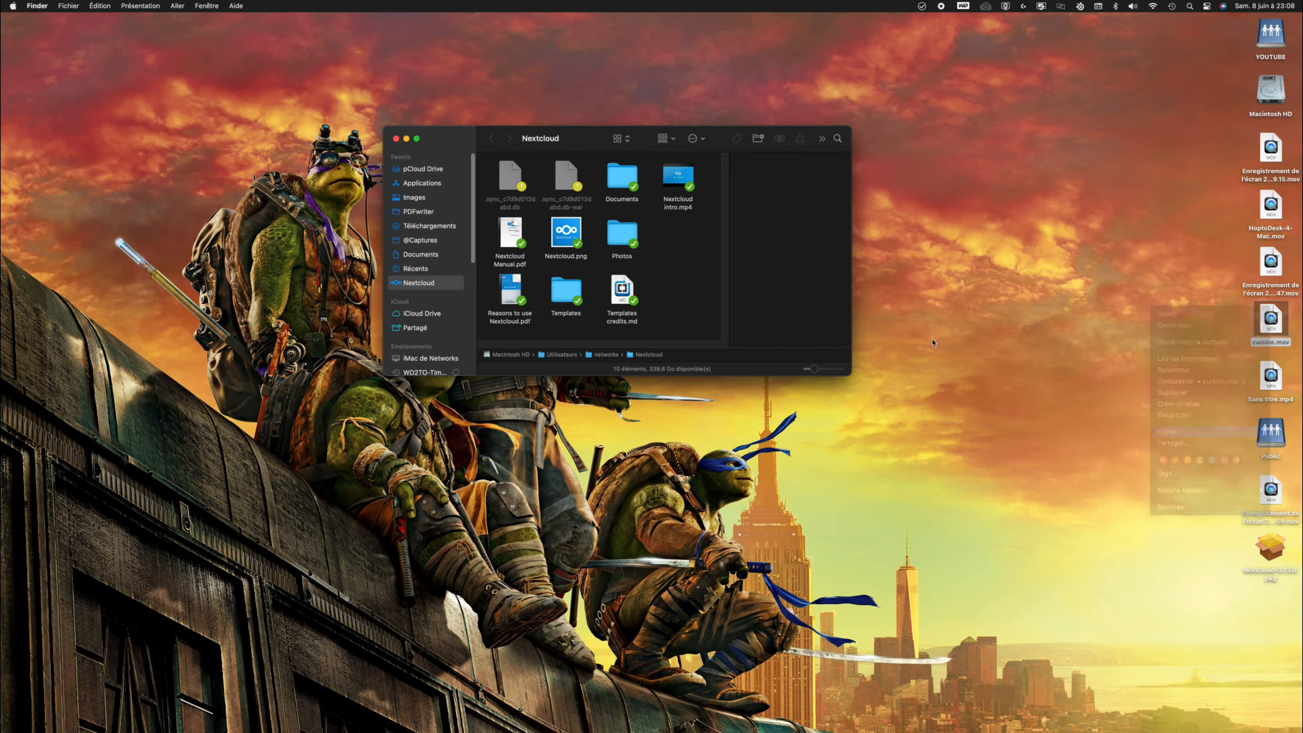
right_click(688, 281)
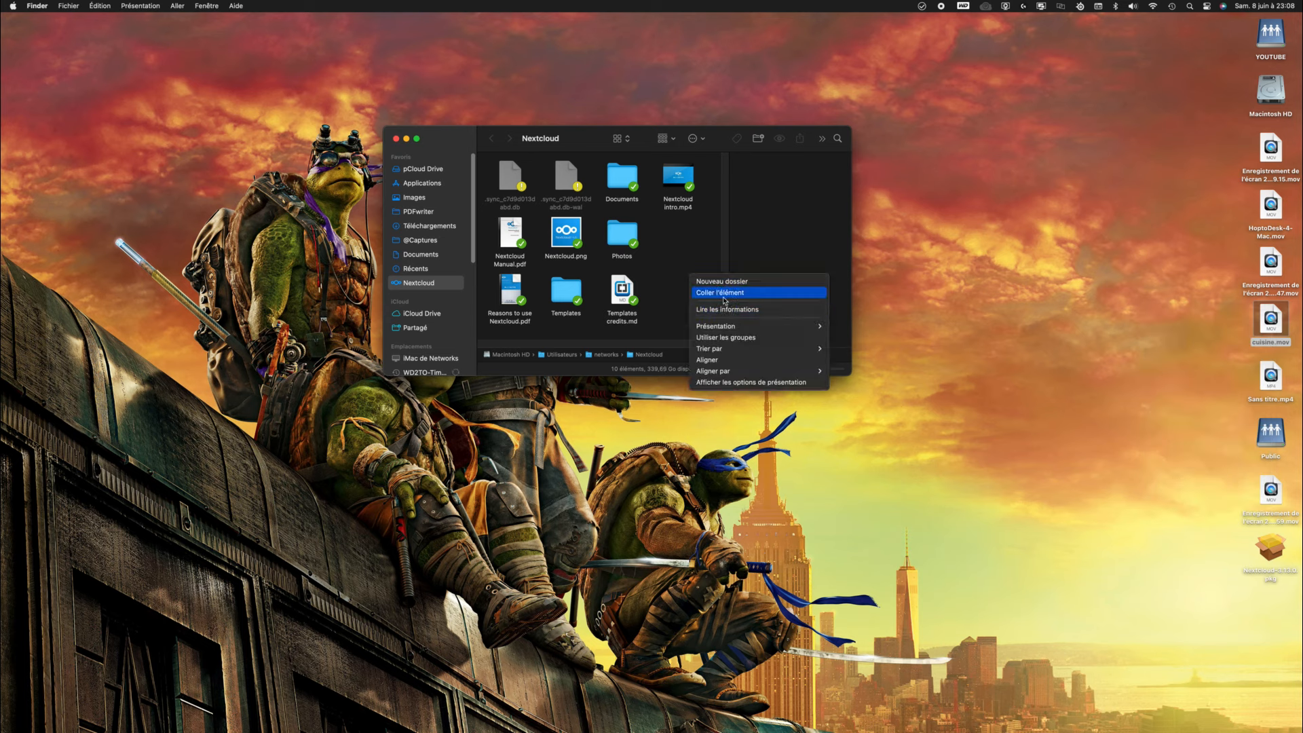
click(726, 293)
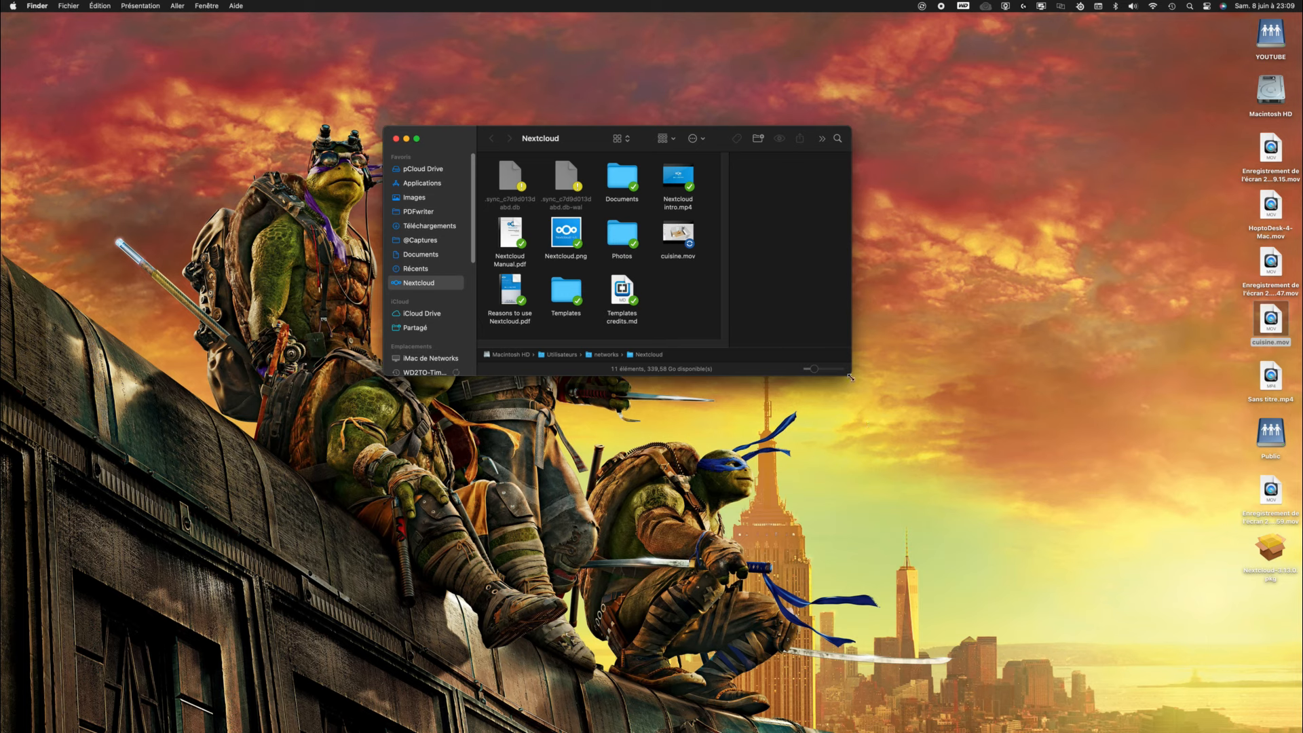
drag(850, 378, 1055, 587)
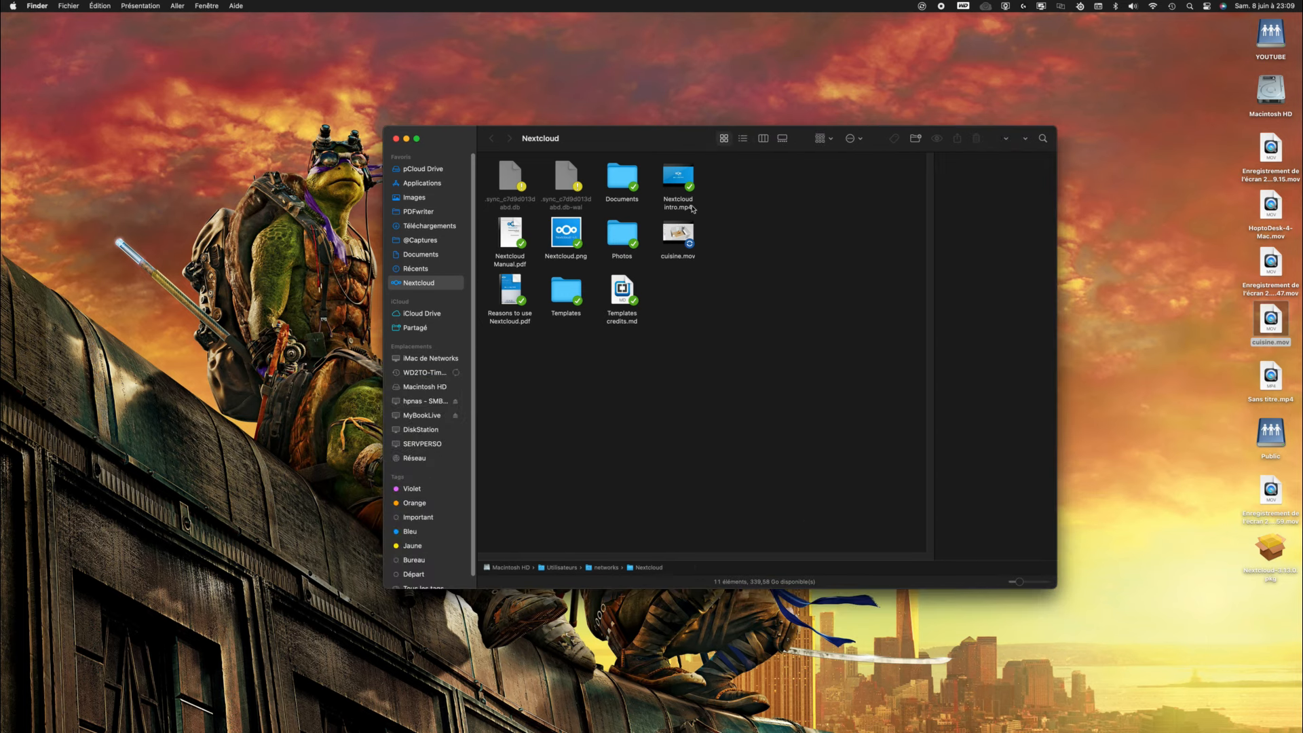
View Gorilla.jpg and Steps.jpg in the Photos folder, close both previews, and return to the Nextcloud folder
double_click(621, 234)
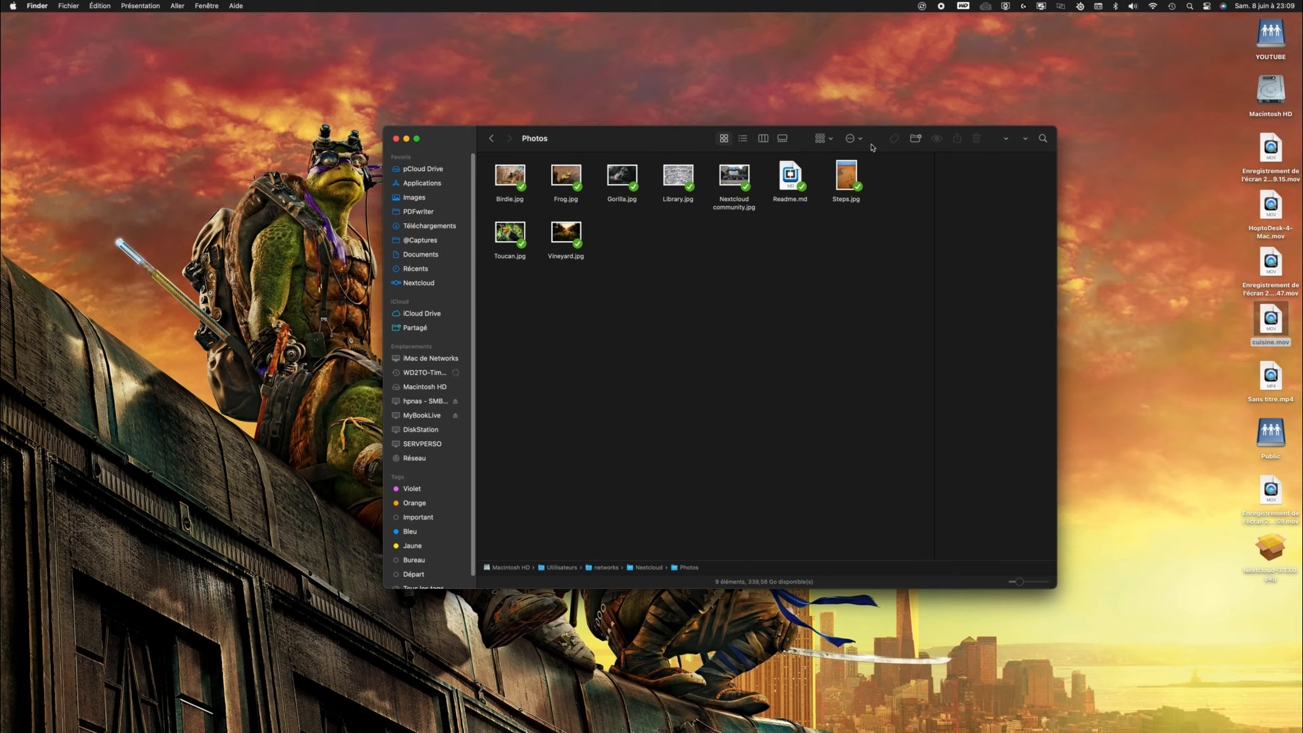
double_click(611, 176)
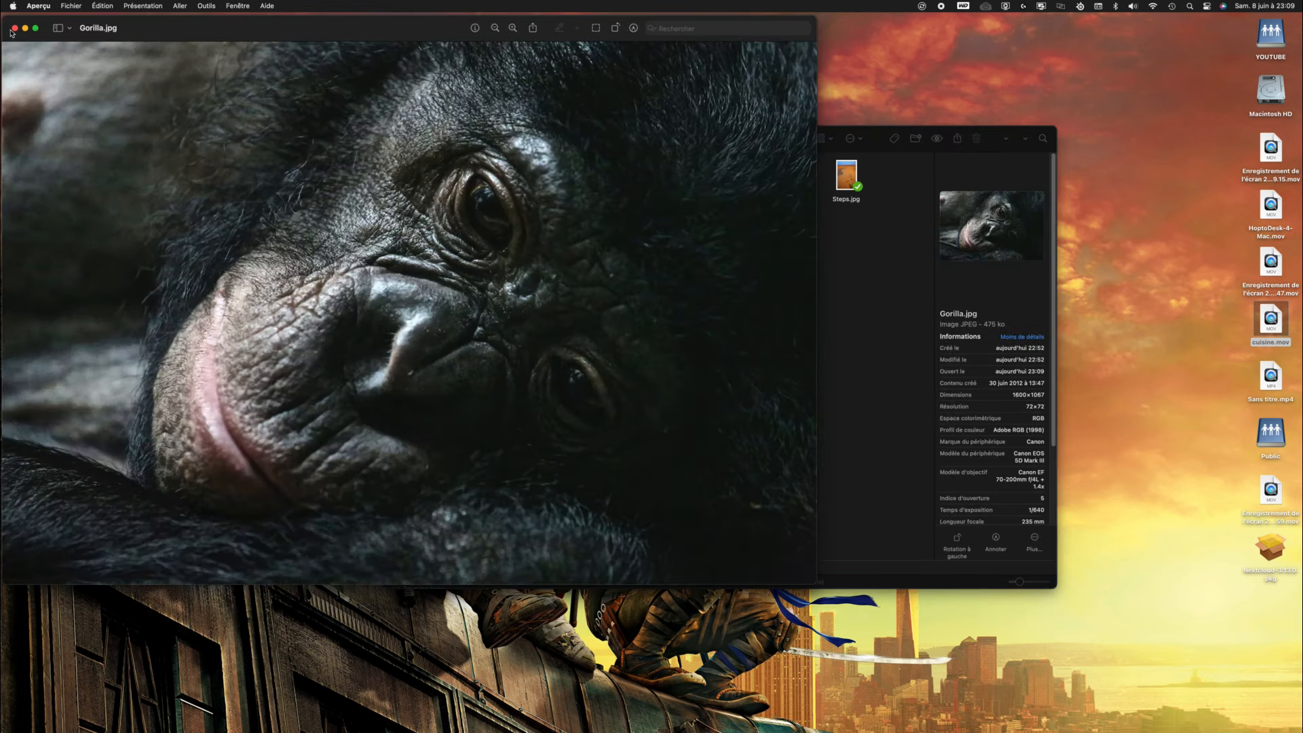
click(14, 28)
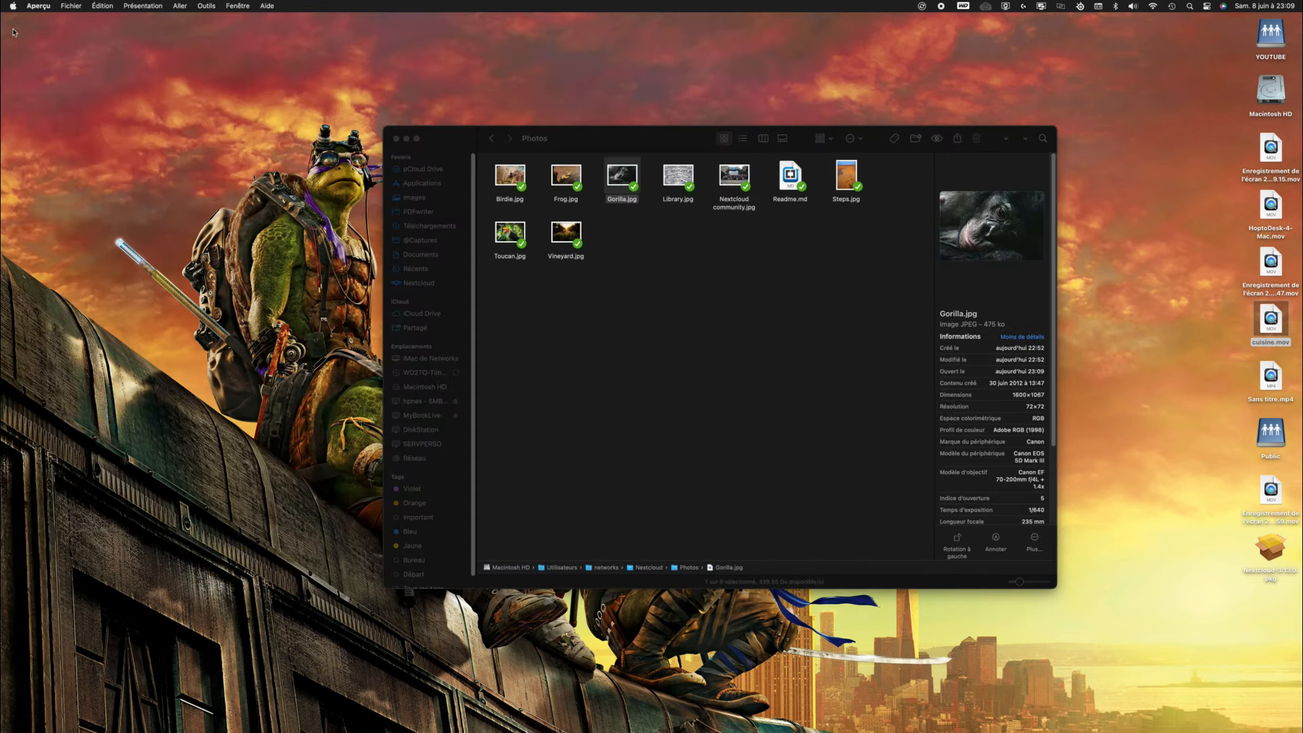
double_click(846, 178)
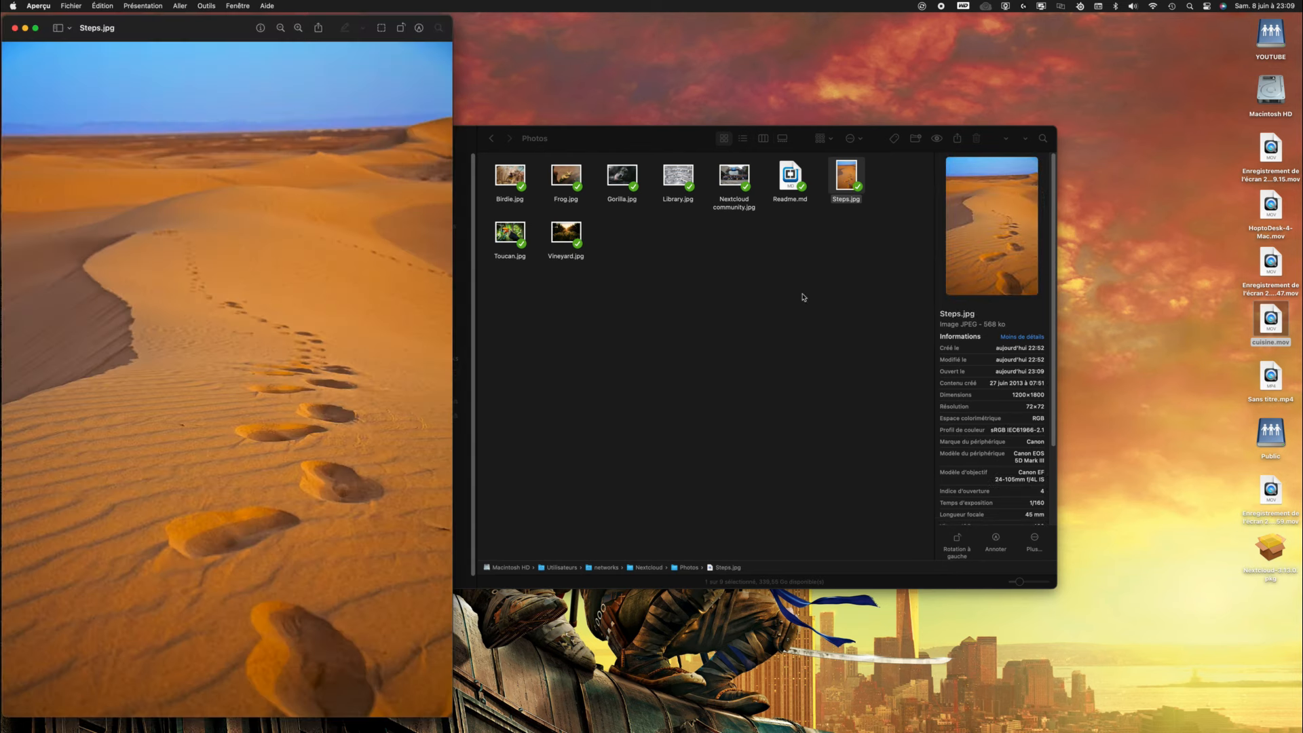
click(15, 28)
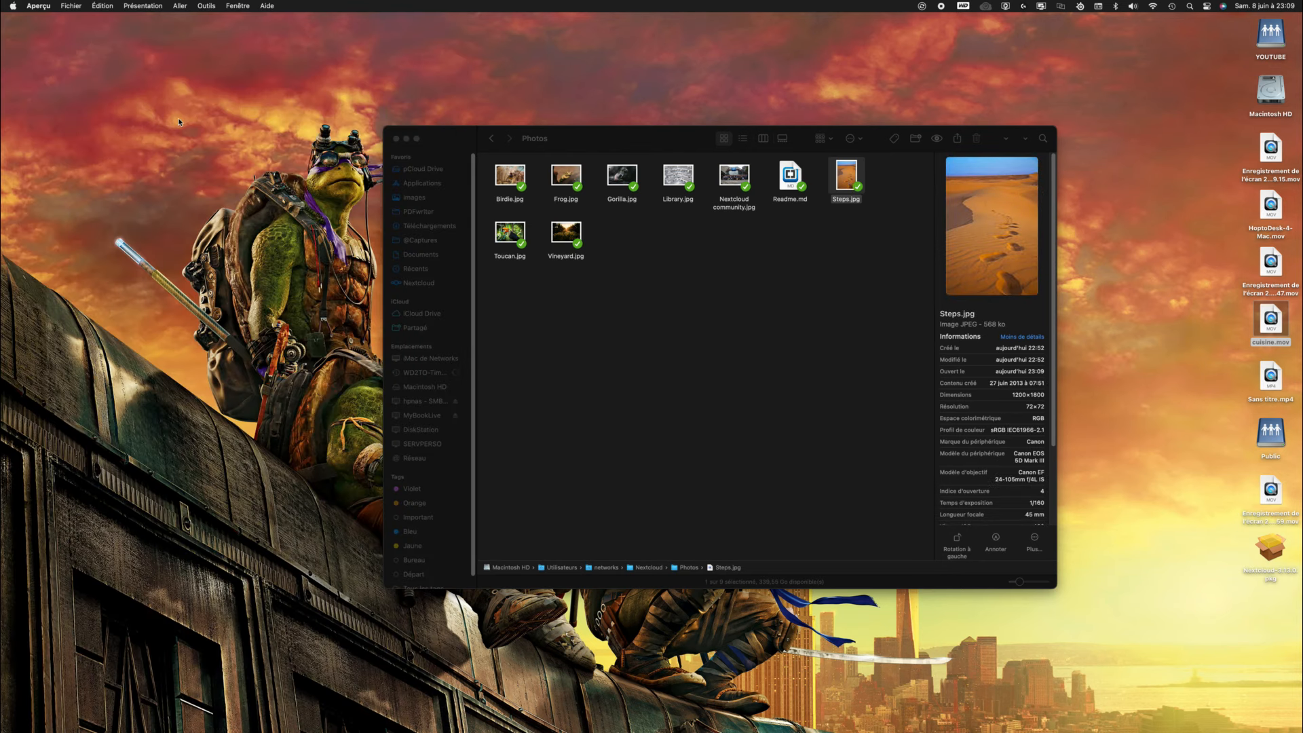
click(491, 138)
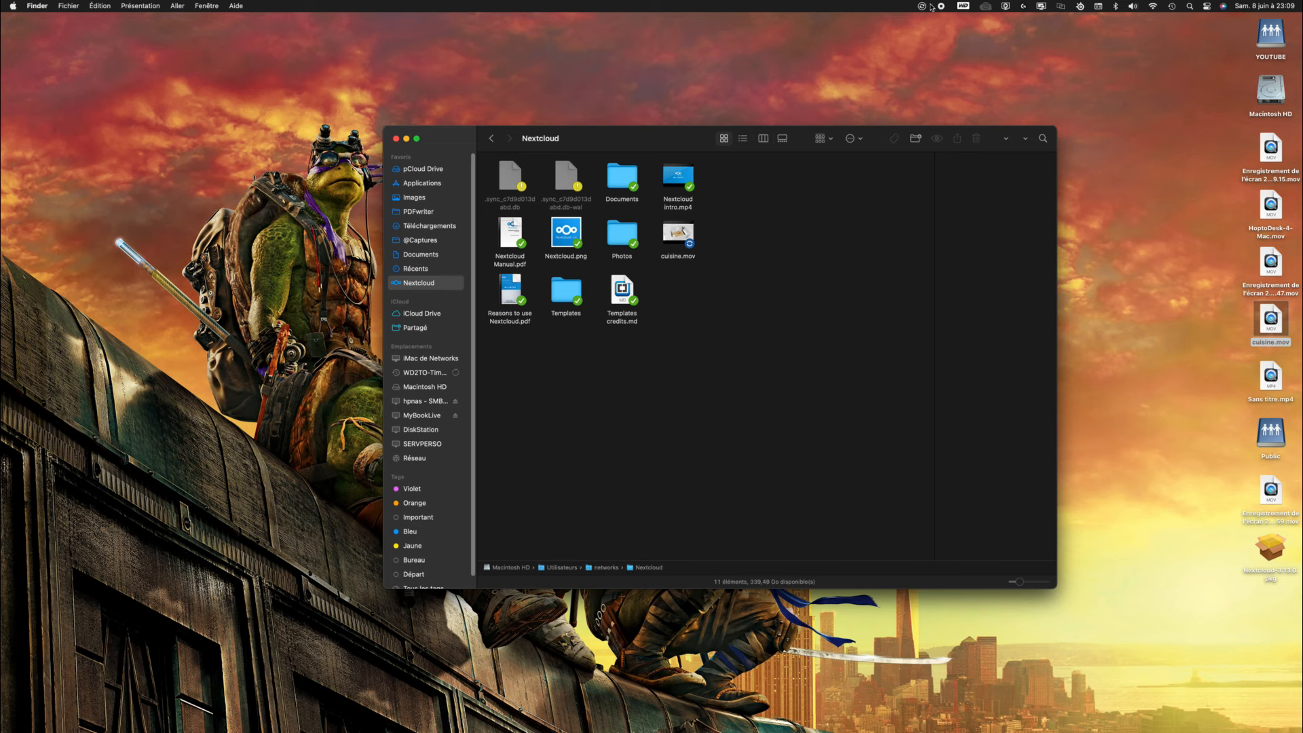
Examine the Nextcloud client's sync activity, its list of server apps, and the account options
click(923, 6)
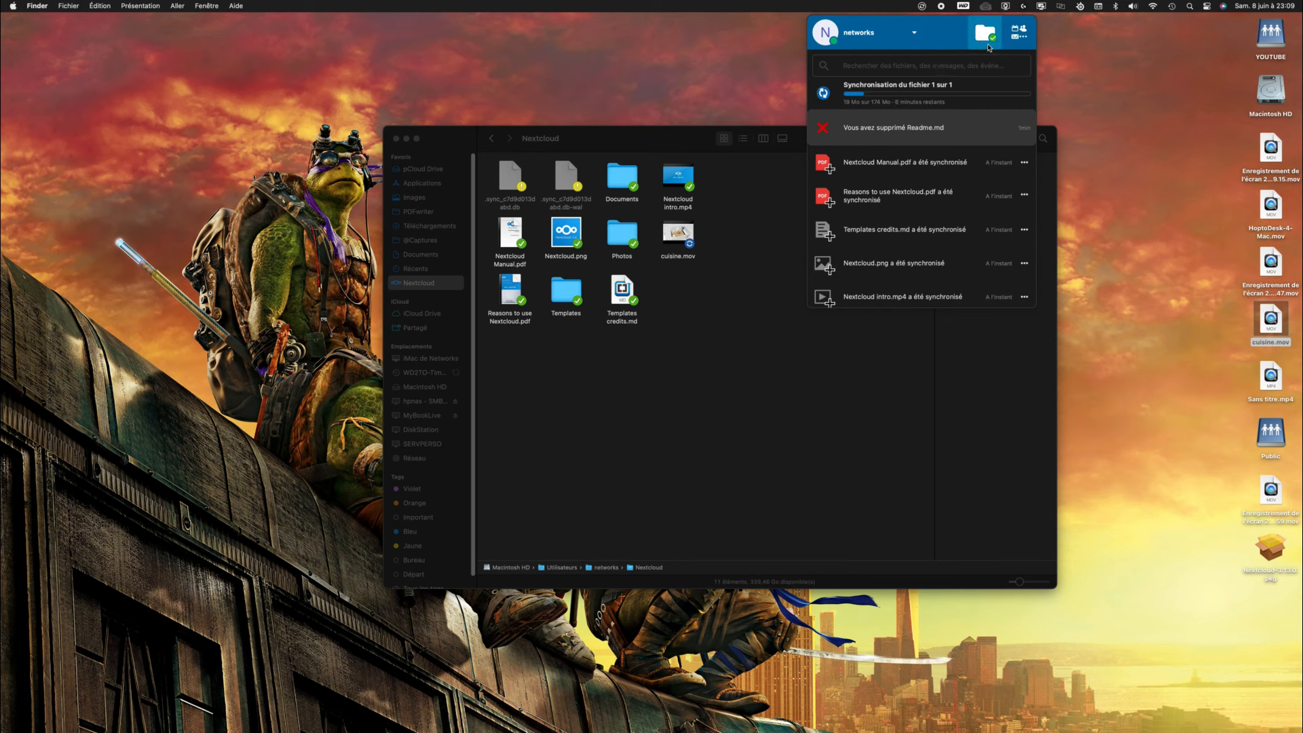
click(1011, 39)
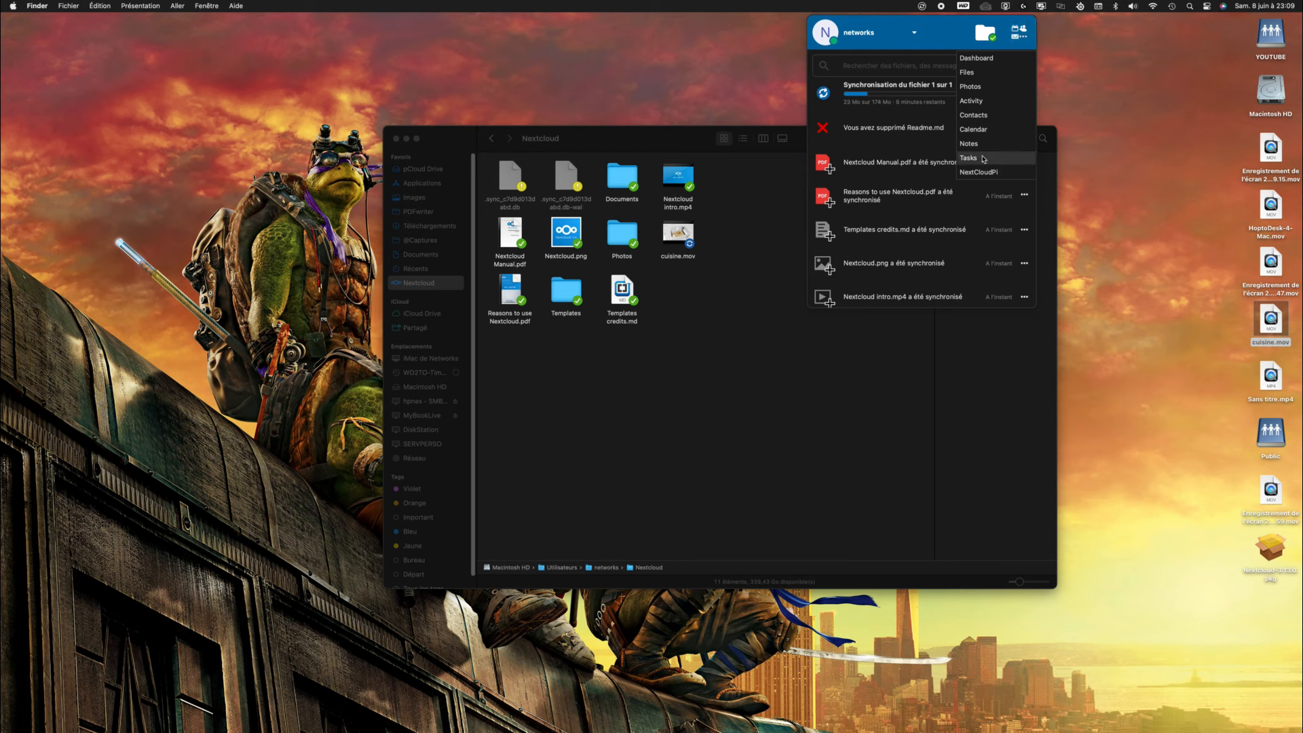
click(913, 38)
click(913, 39)
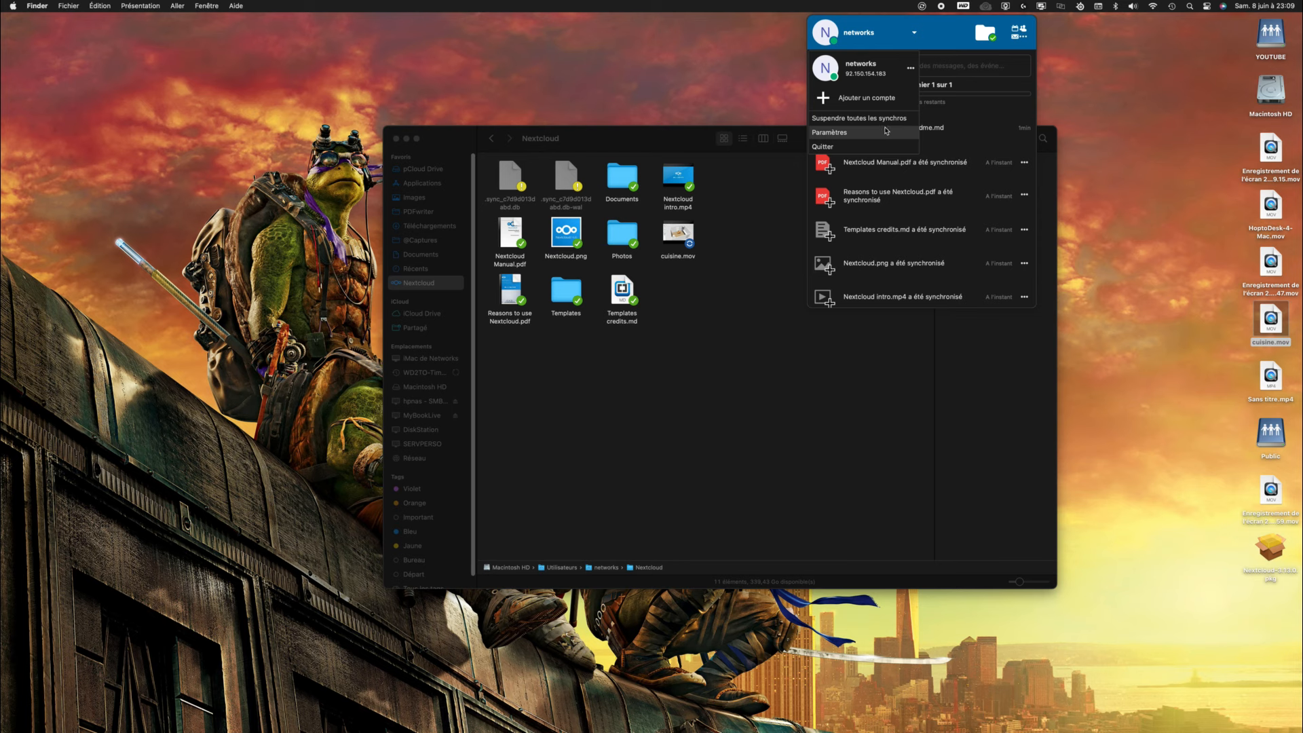
Review the Nextcloud client's folder synchronization, general and network settings, and close the settings window
click(886, 131)
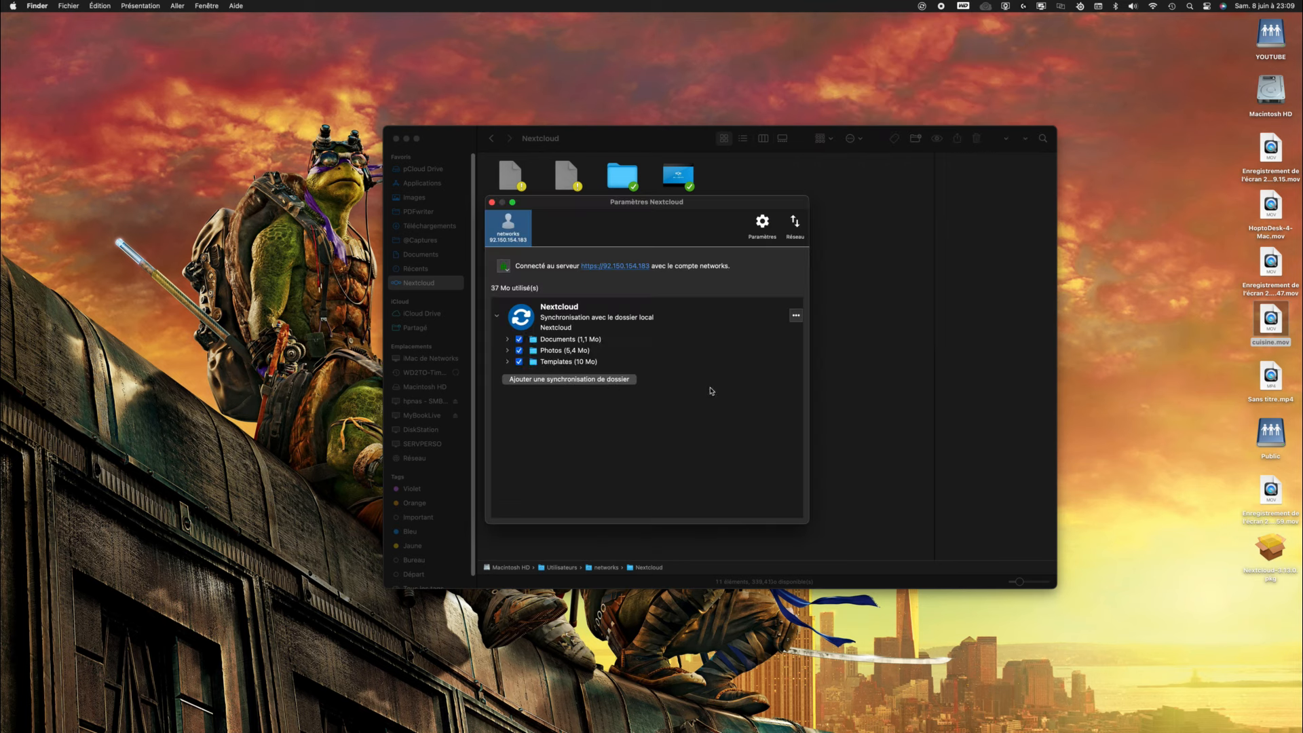
click(795, 316)
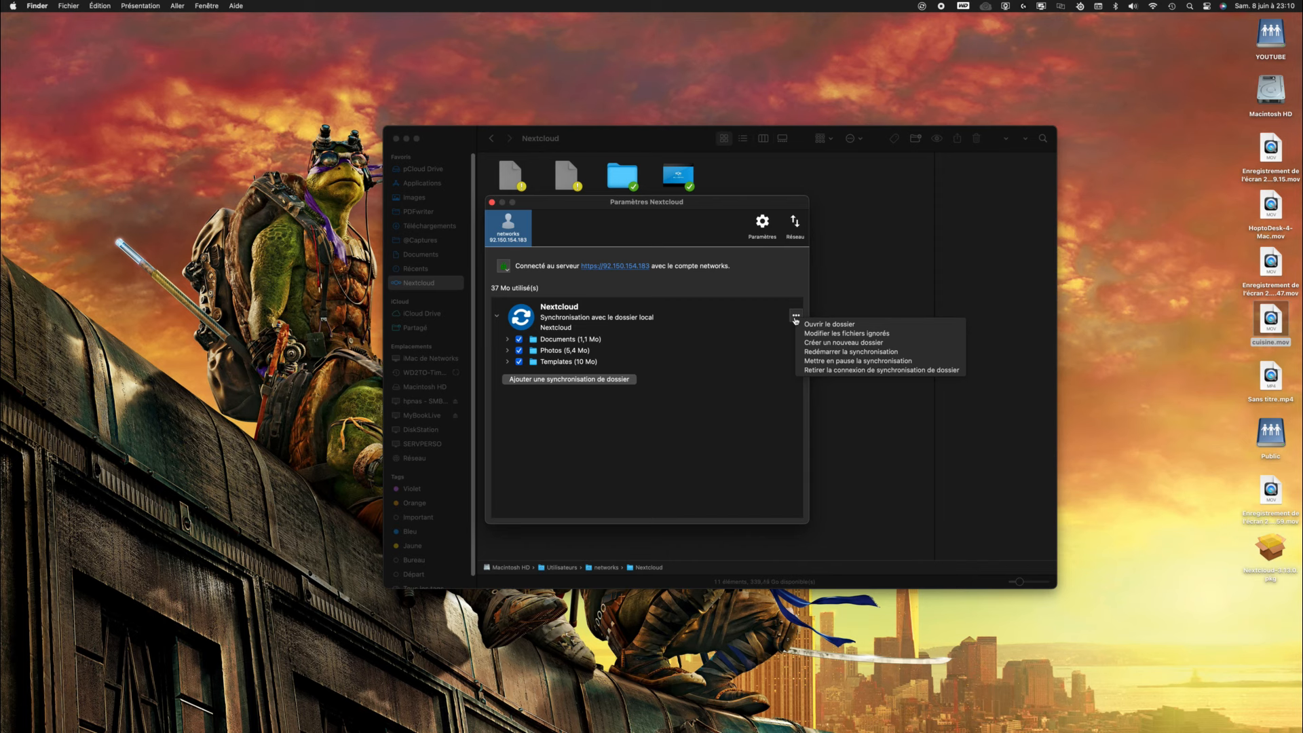
click(782, 326)
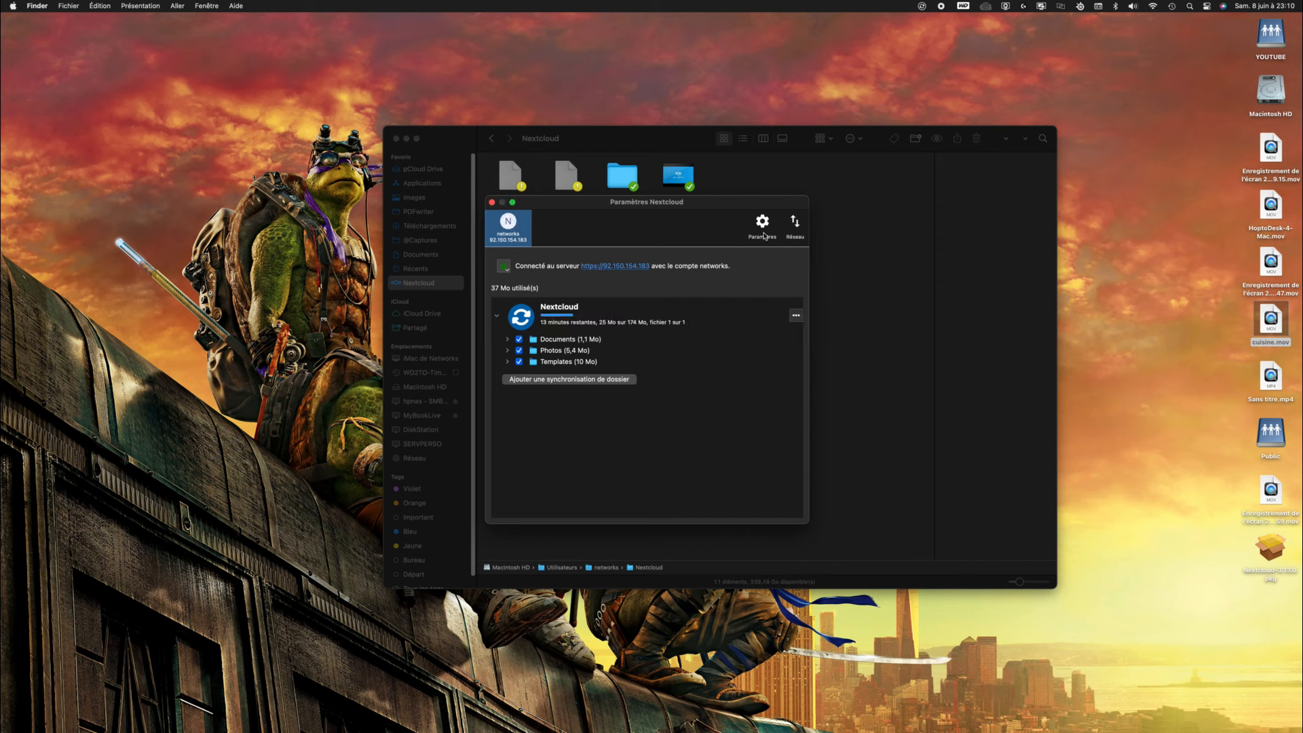
click(763, 237)
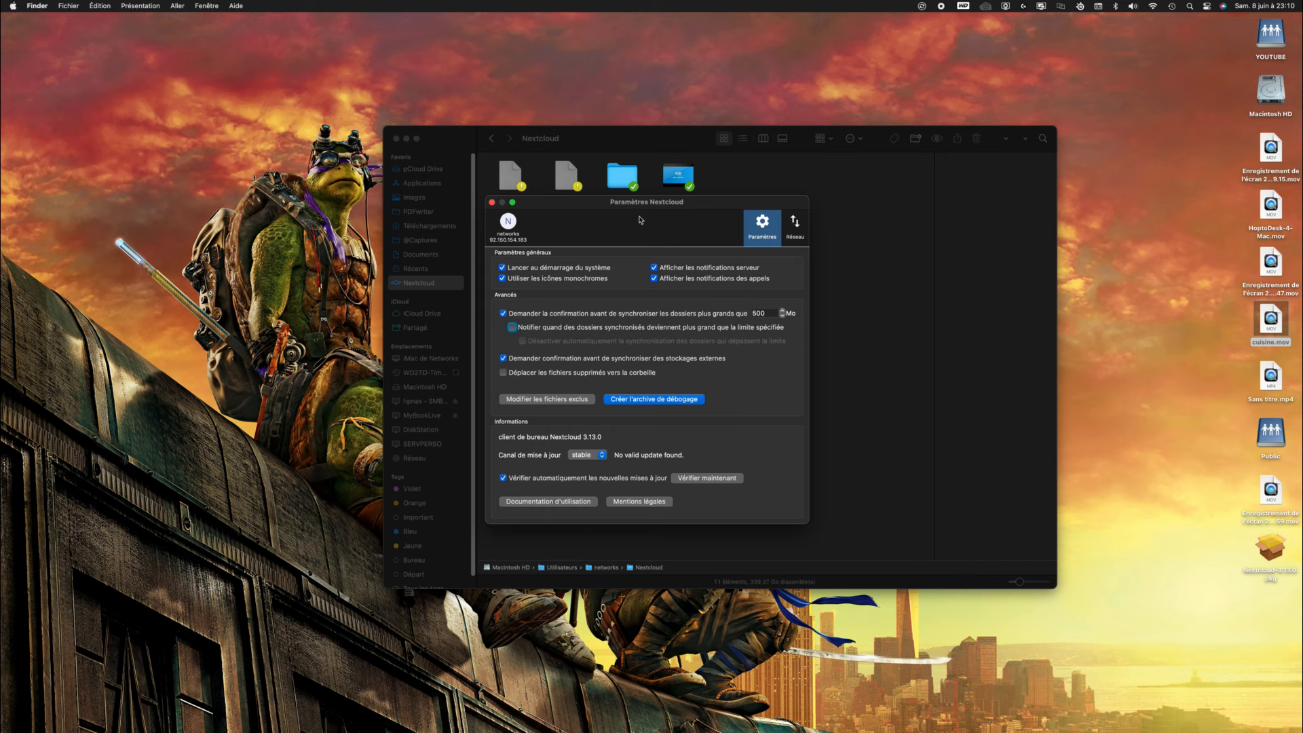
click(789, 240)
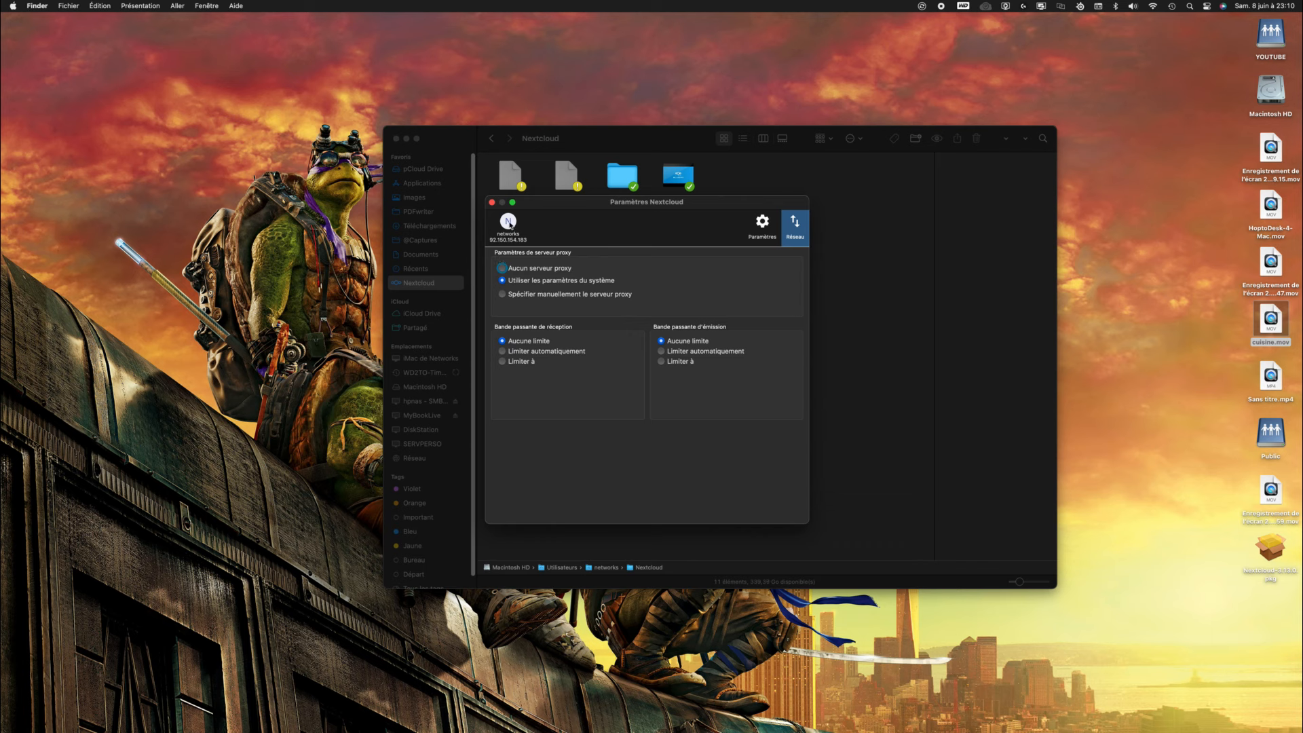
click(508, 222)
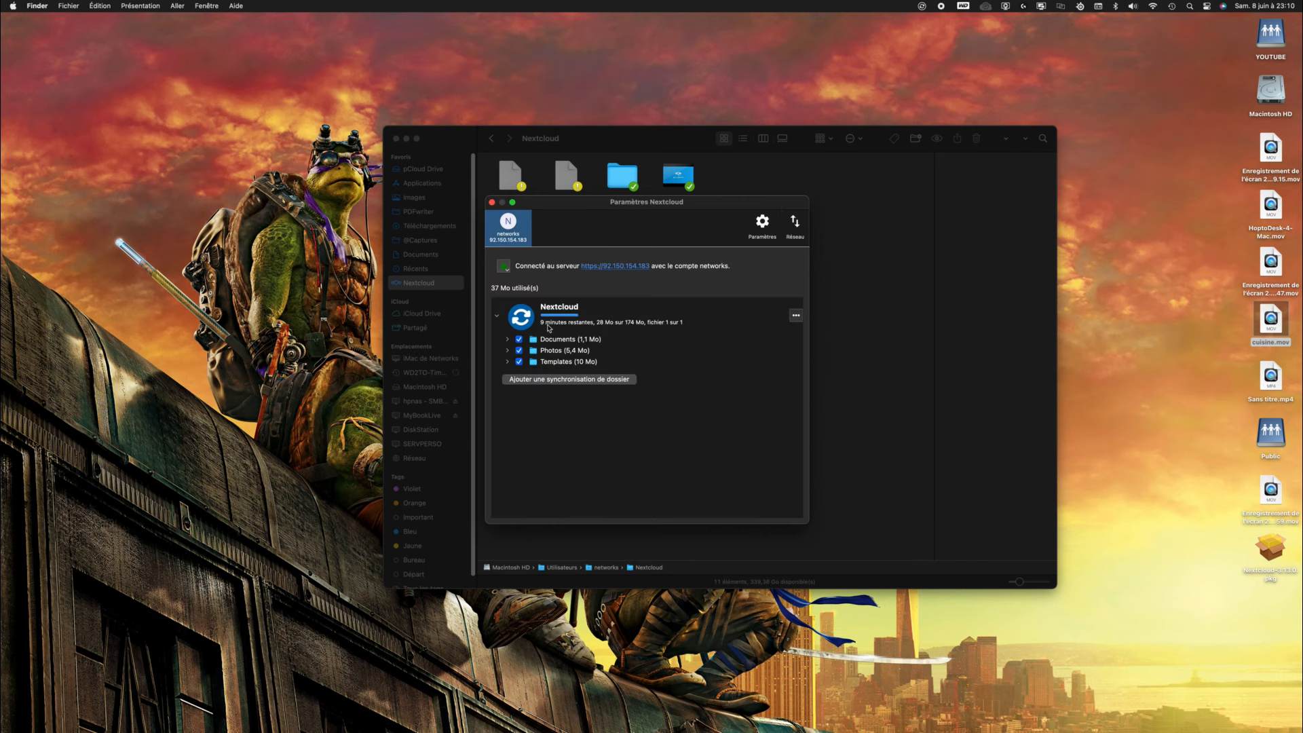
click(492, 203)
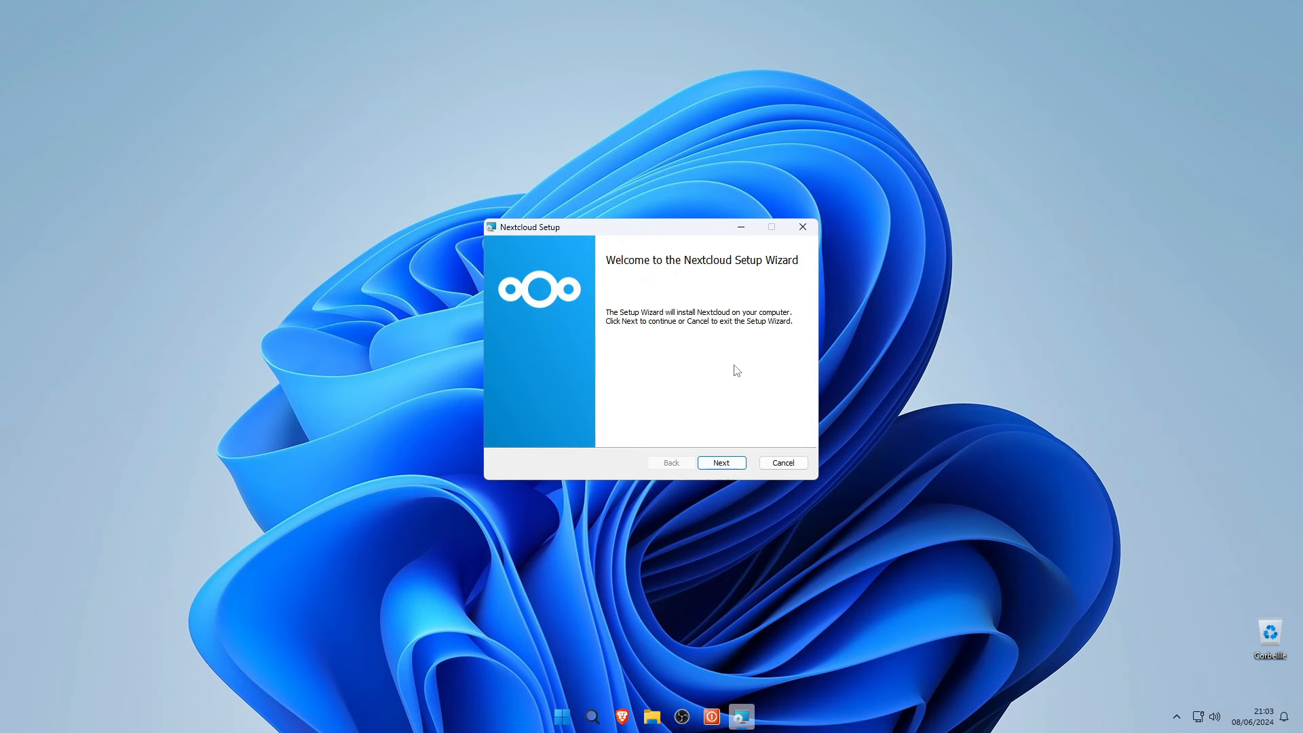
Start installing Nextcloud (64-bit) on Windows with the default features and location C:\Program Files\Nextcloud\
click(721, 463)
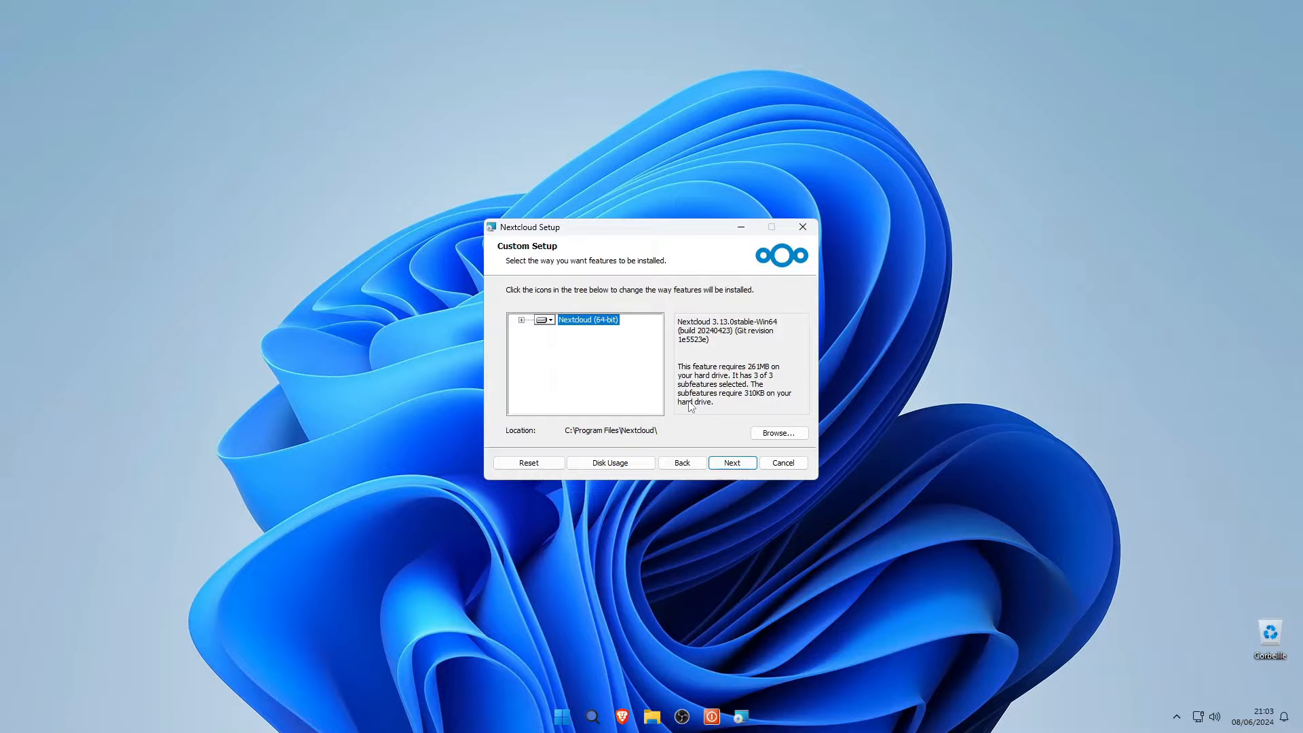
click(739, 464)
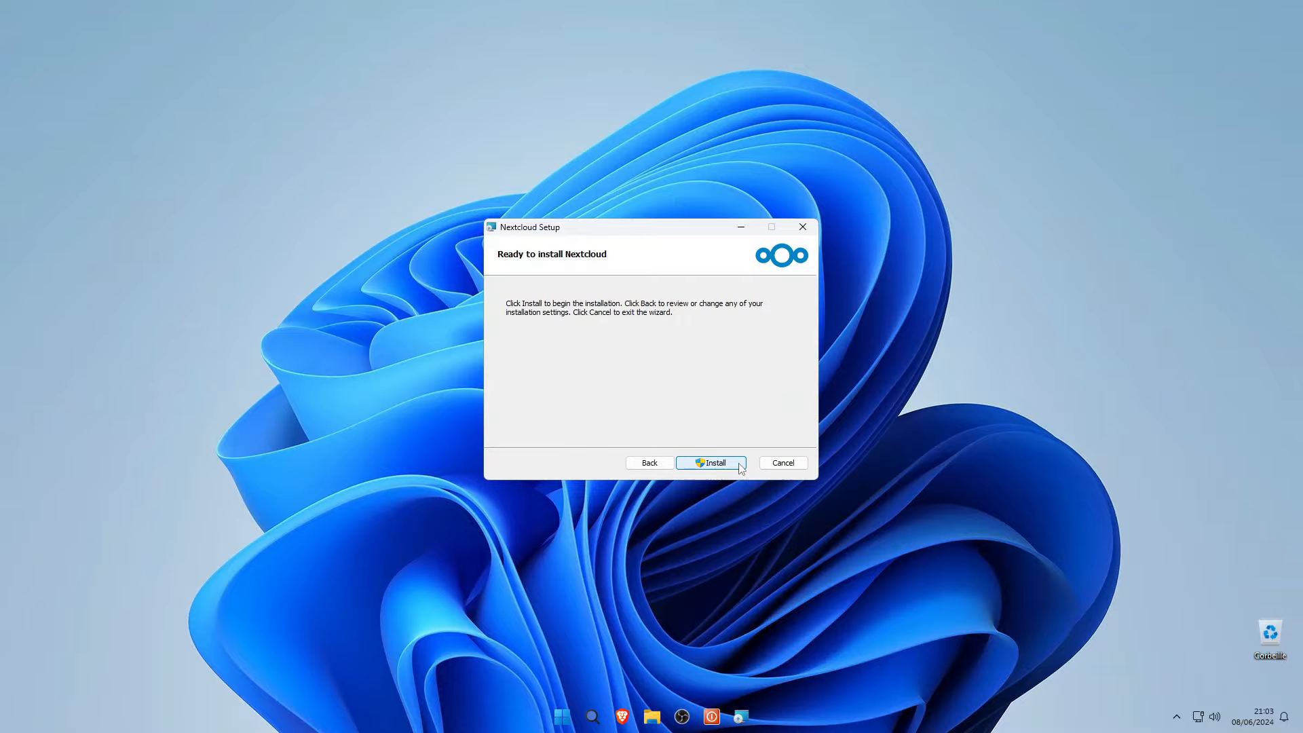
click(740, 466)
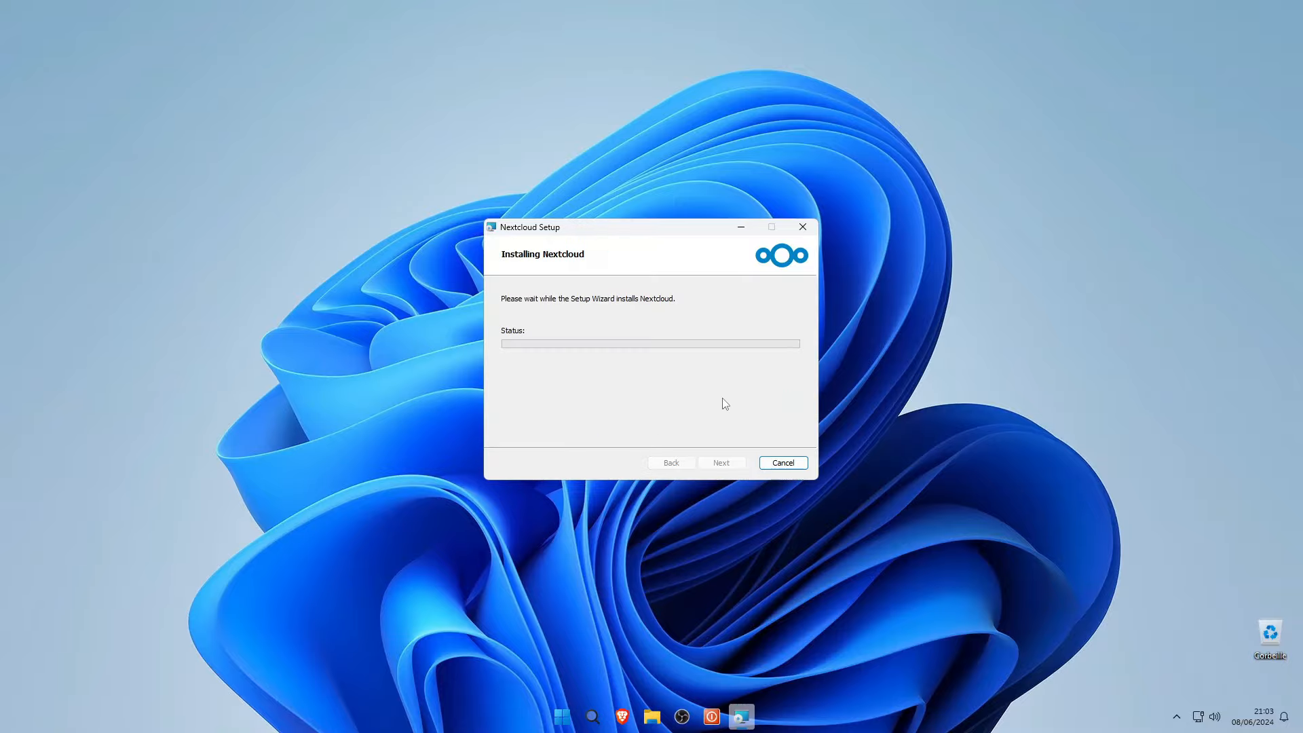